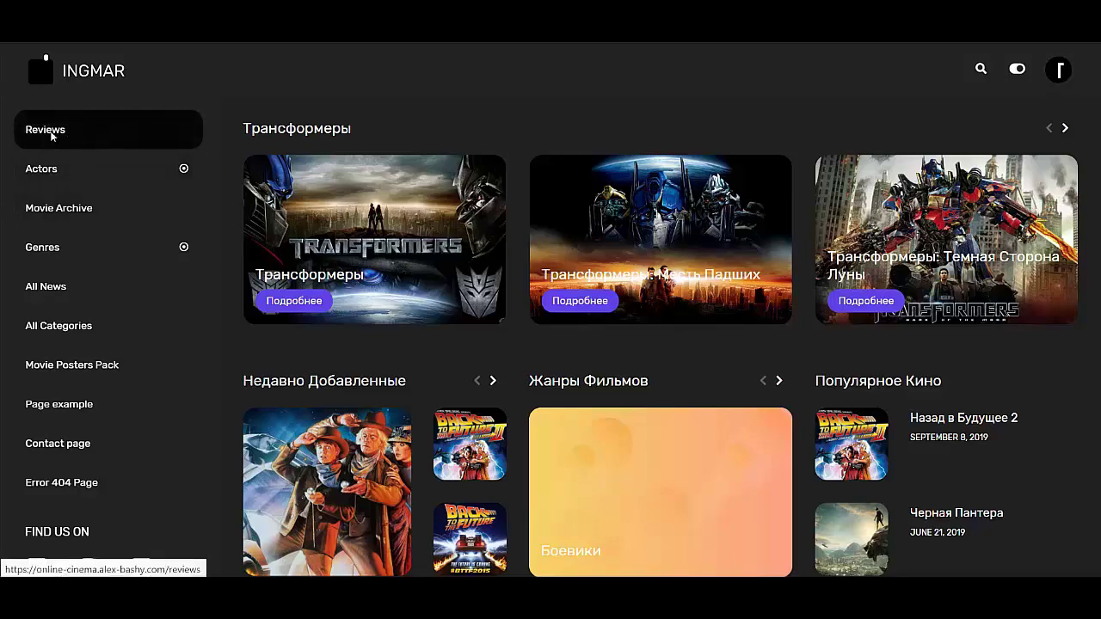
# - Review the site's Reviews page and the Форсаж 7 review down to its online viewing section, and return to the home page
pyautogui.click(50, 132)
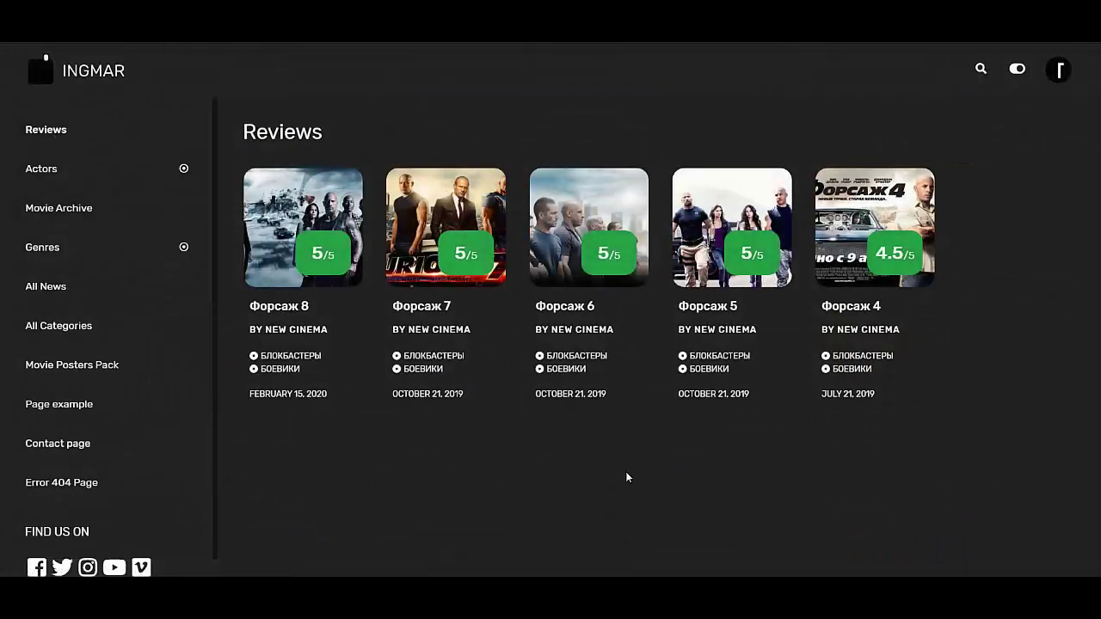
pyautogui.click(441, 201)
pyautogui.scroll(-5, 602, 310)
pyautogui.scroll(-2, 589, 324)
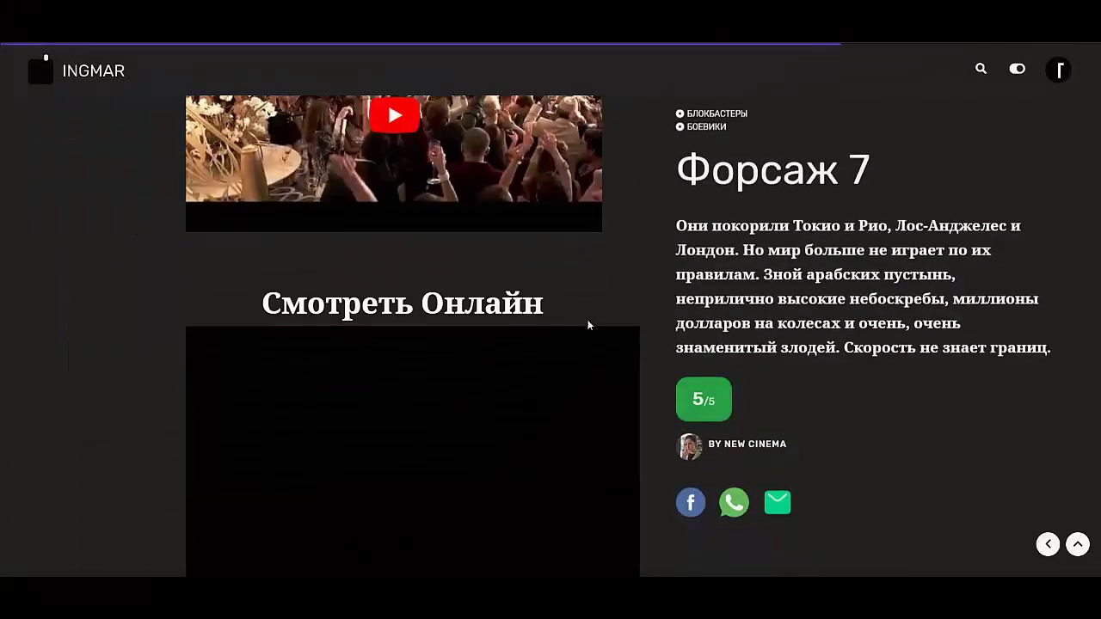
pyautogui.scroll(7, 588, 325)
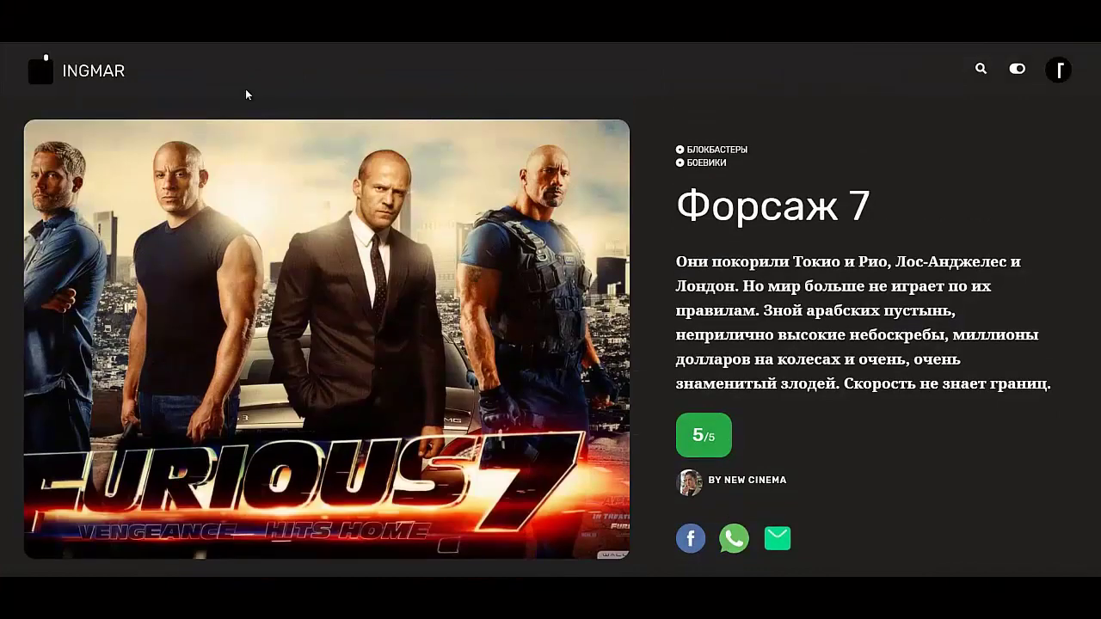
pyautogui.click(115, 94)
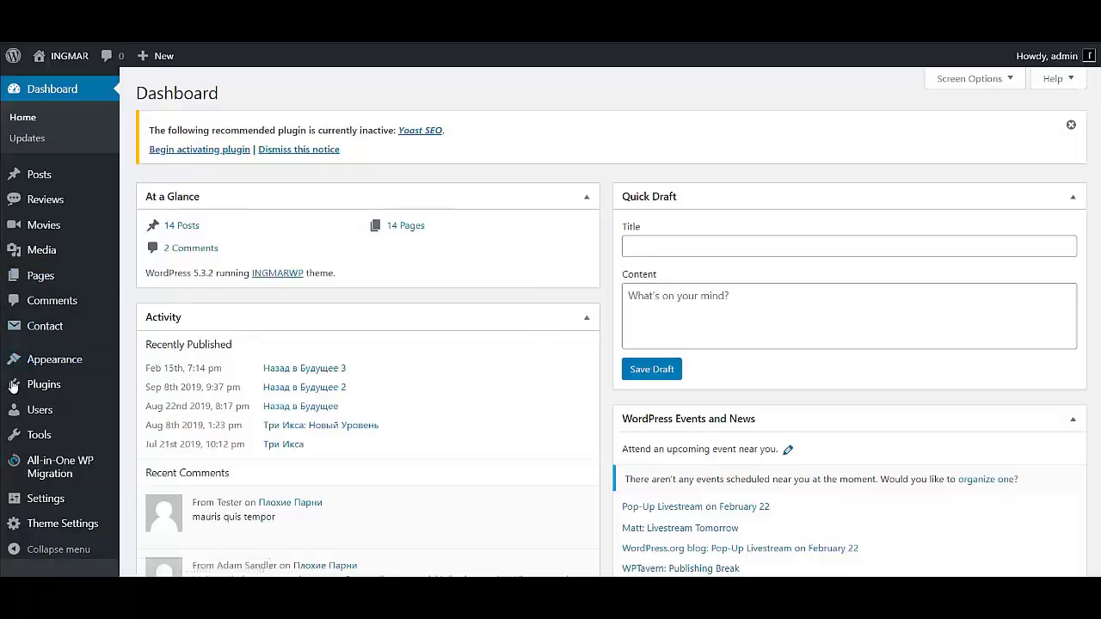
# - Open the theme customizer from the WordPress dashboard and bring up the Sidenav menu for editing
pyautogui.moveTo(42, 368)
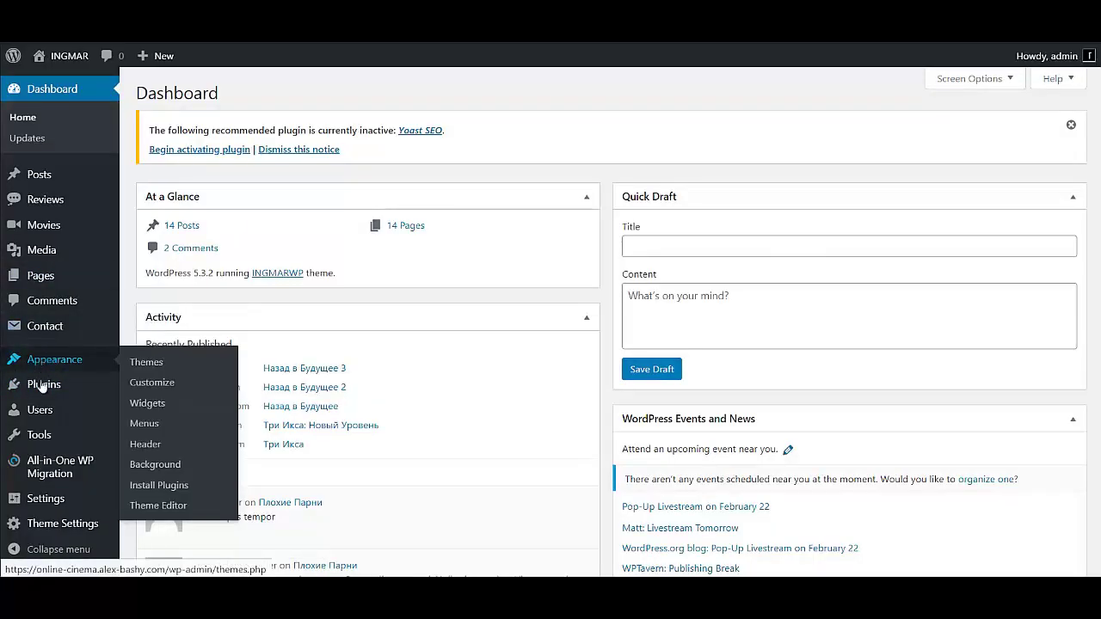
pyautogui.click(159, 391)
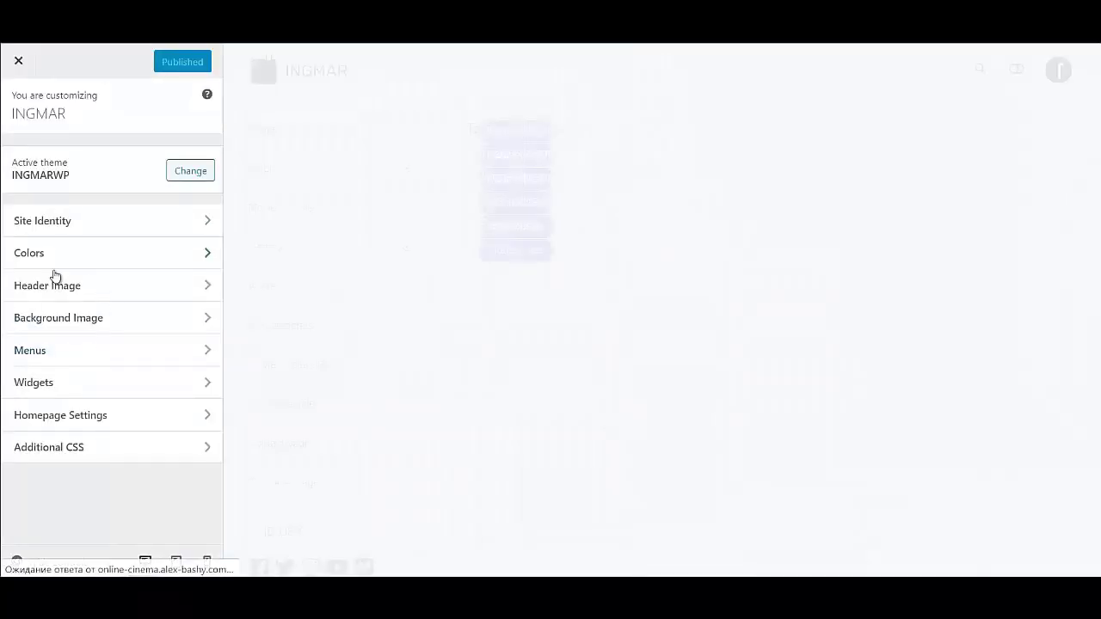
pyautogui.click(62, 354)
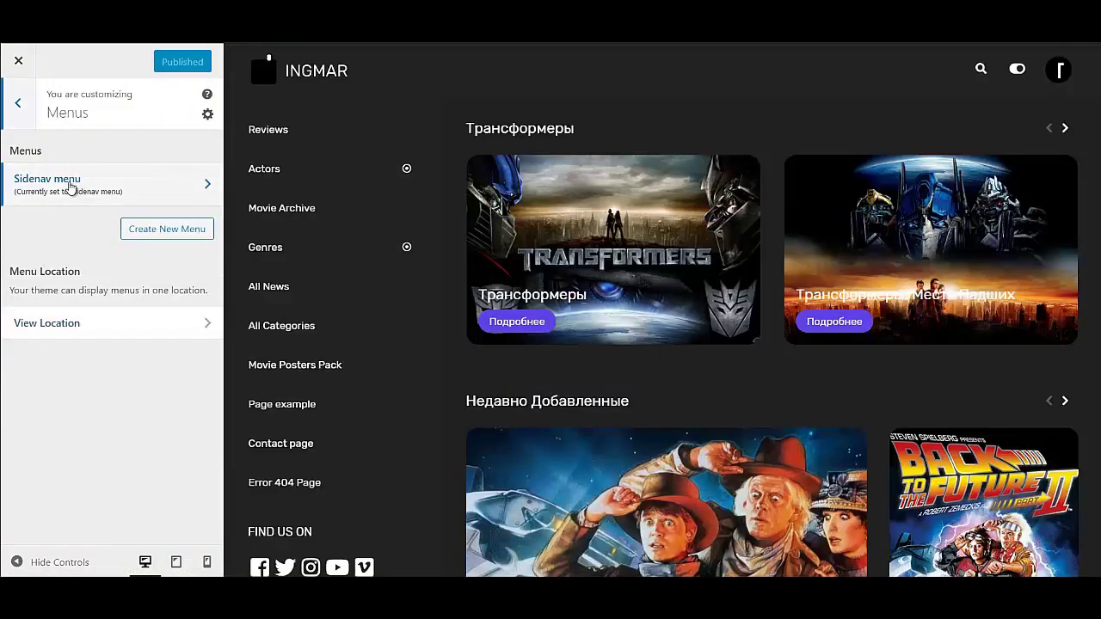
pyautogui.click(70, 187)
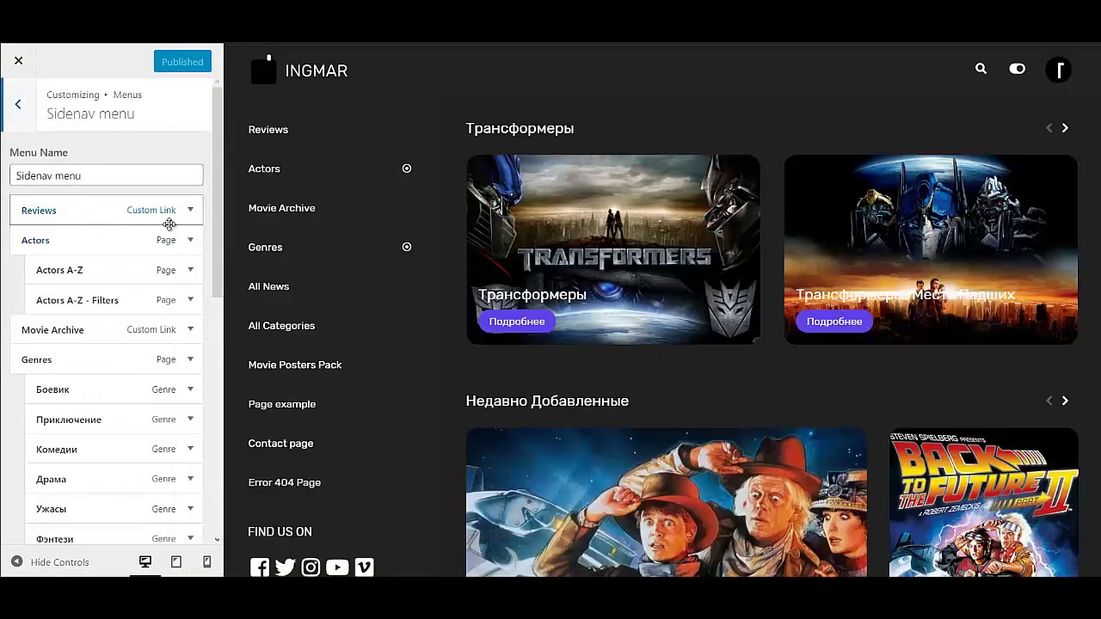
# - Change the navigation label of the Reviews item to "Франшизы" and that of the Movie Archive item to "Новинки Кино"
pyautogui.click(181, 217)
pyautogui.moveTo(140, 261); pyautogui.dragTo(65, 277)
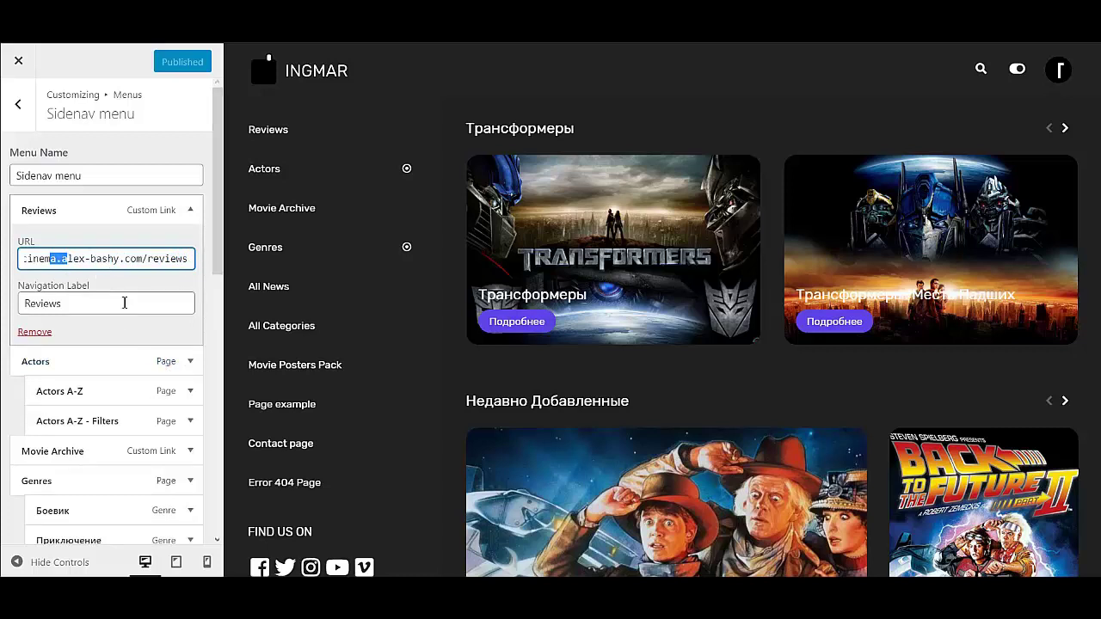
pyautogui.click(125, 303)
pyautogui.doubleClick(43, 303)
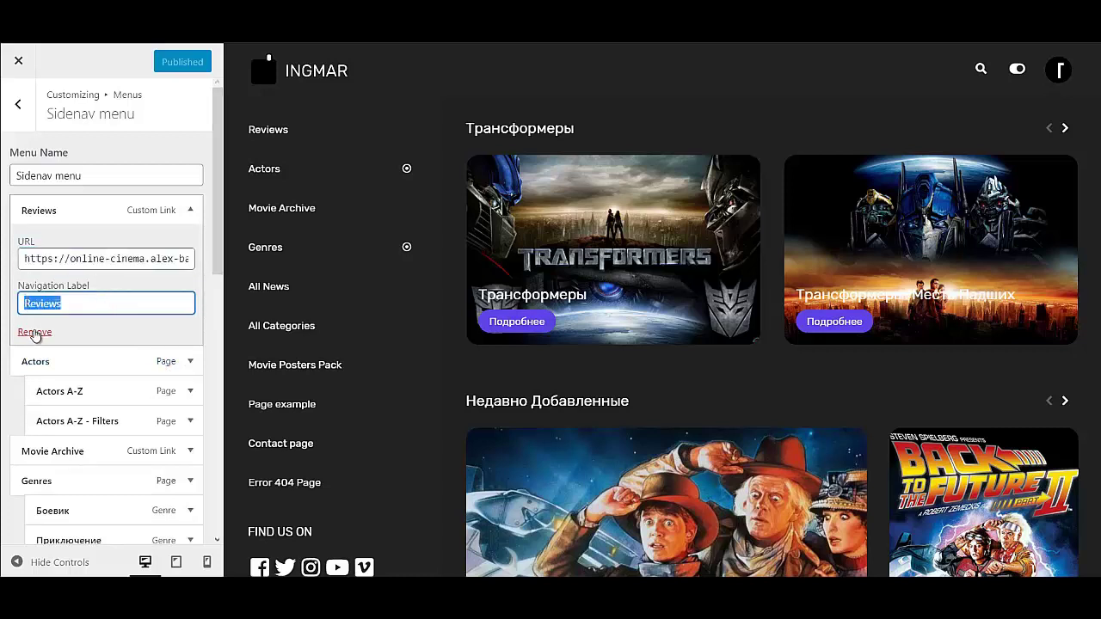
pyautogui.write('Франшизы')
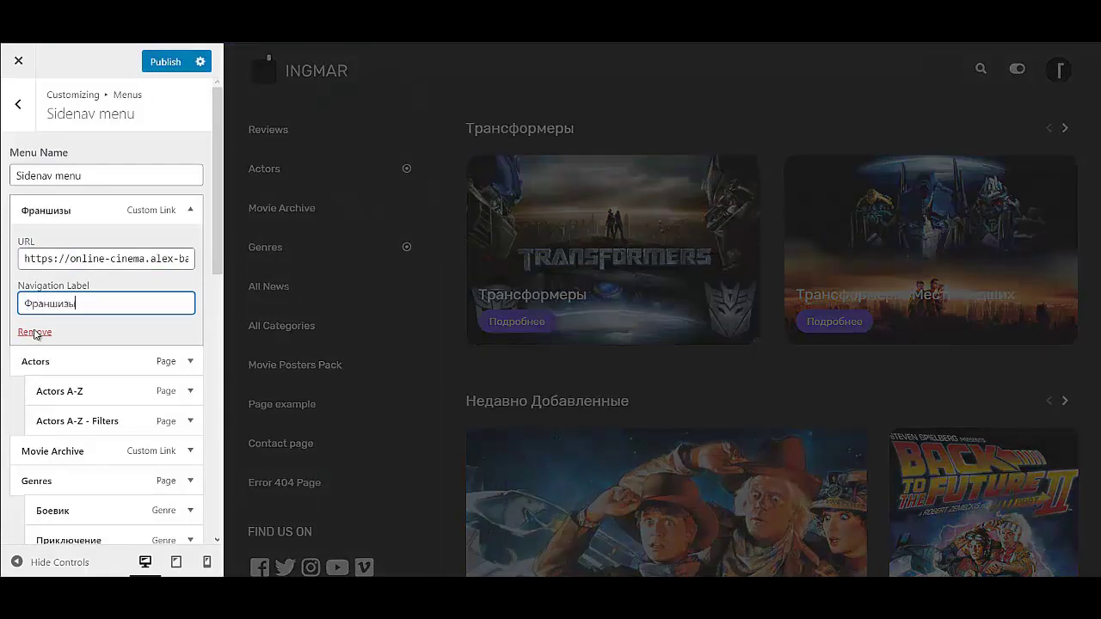
pyautogui.press('Return')
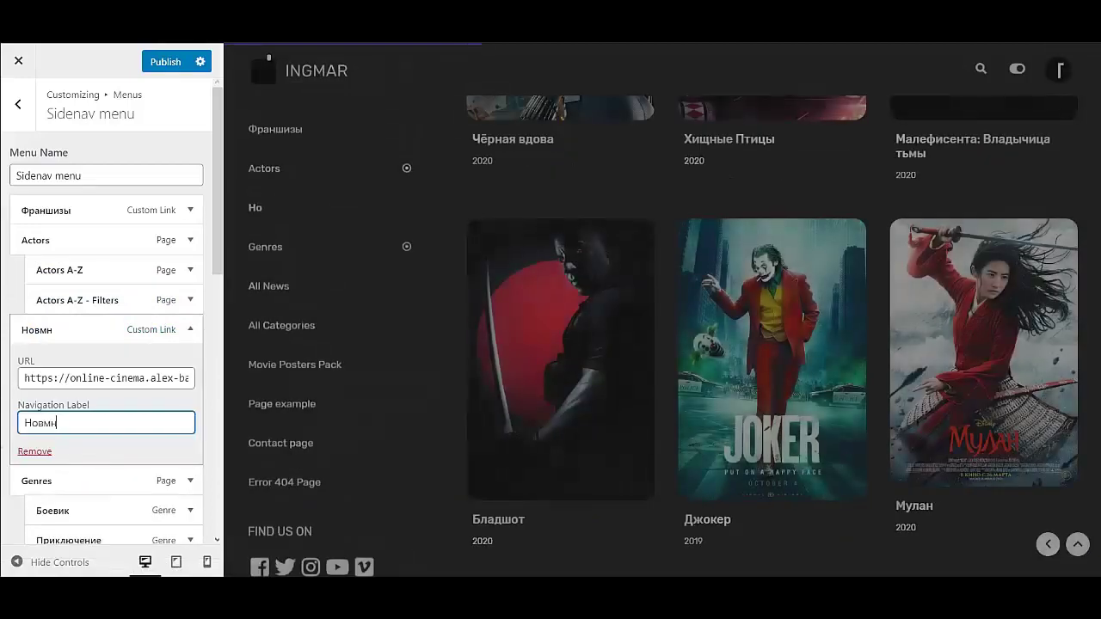
pyautogui.write('ки Кино')
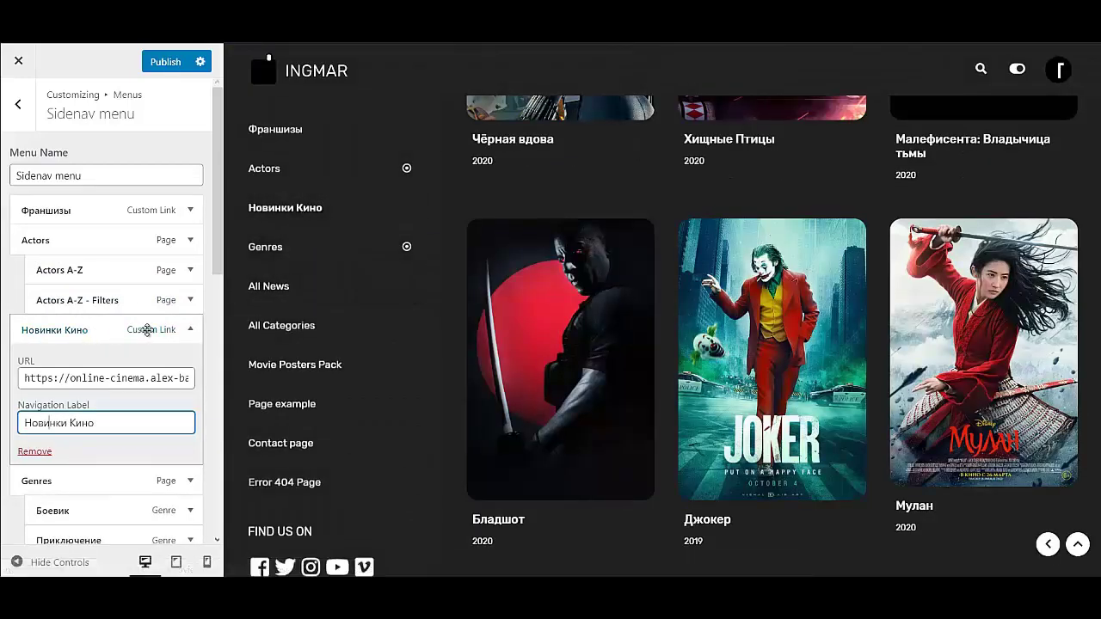
pyautogui.click(190, 330)
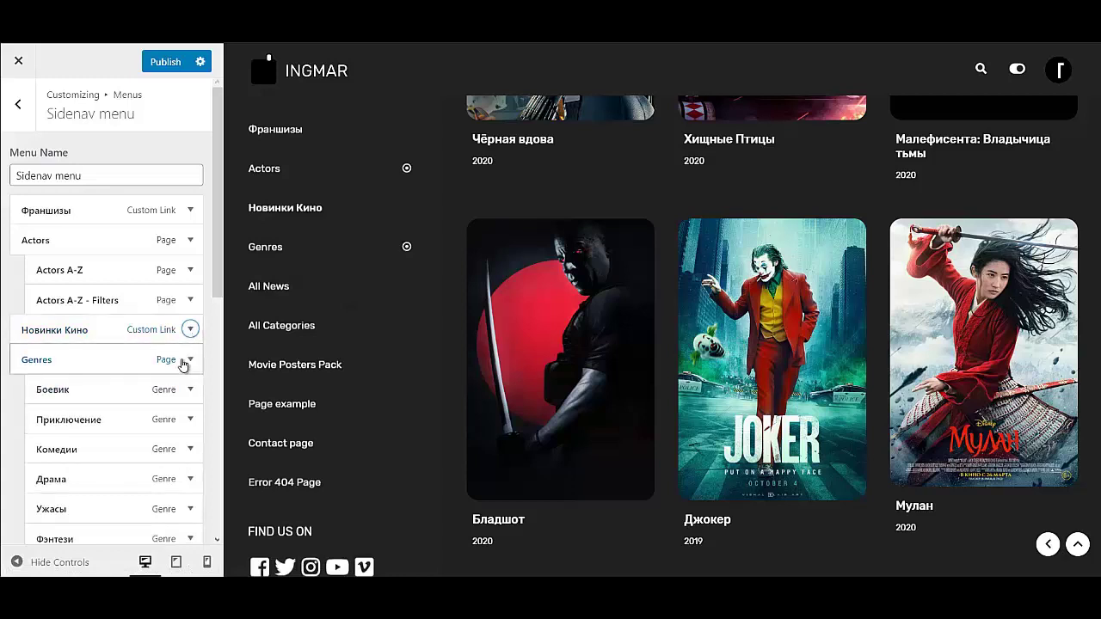
# - Remove the Error 404 Page and Page example items from the Sidenav menu
pyautogui.scroll(-5, 189, 366)
pyautogui.scroll(-1, 184, 379)
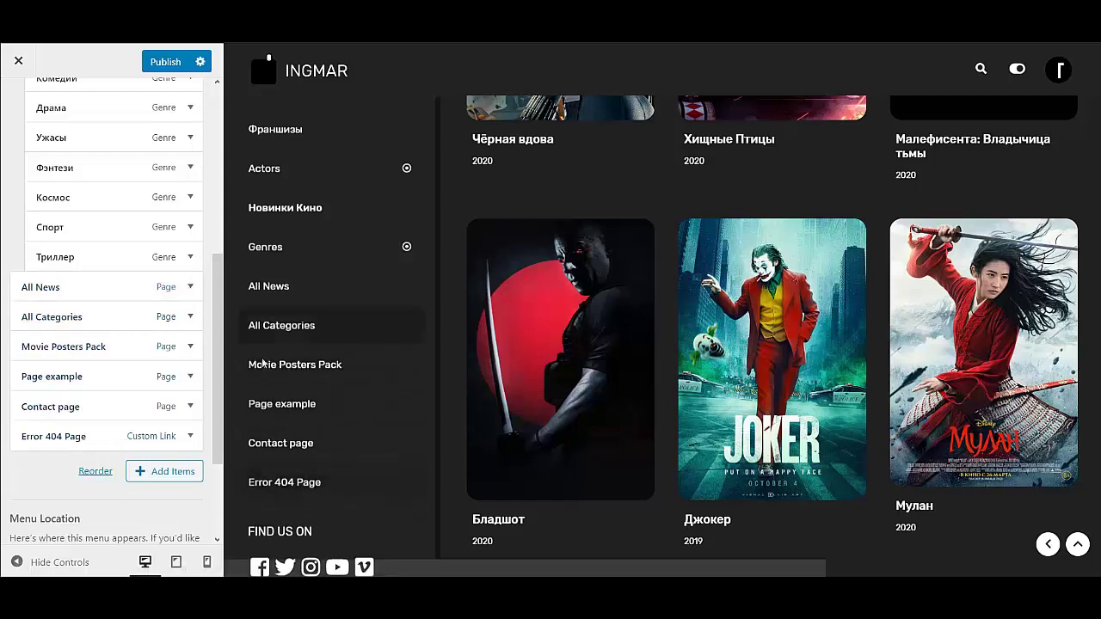
pyautogui.click(189, 437)
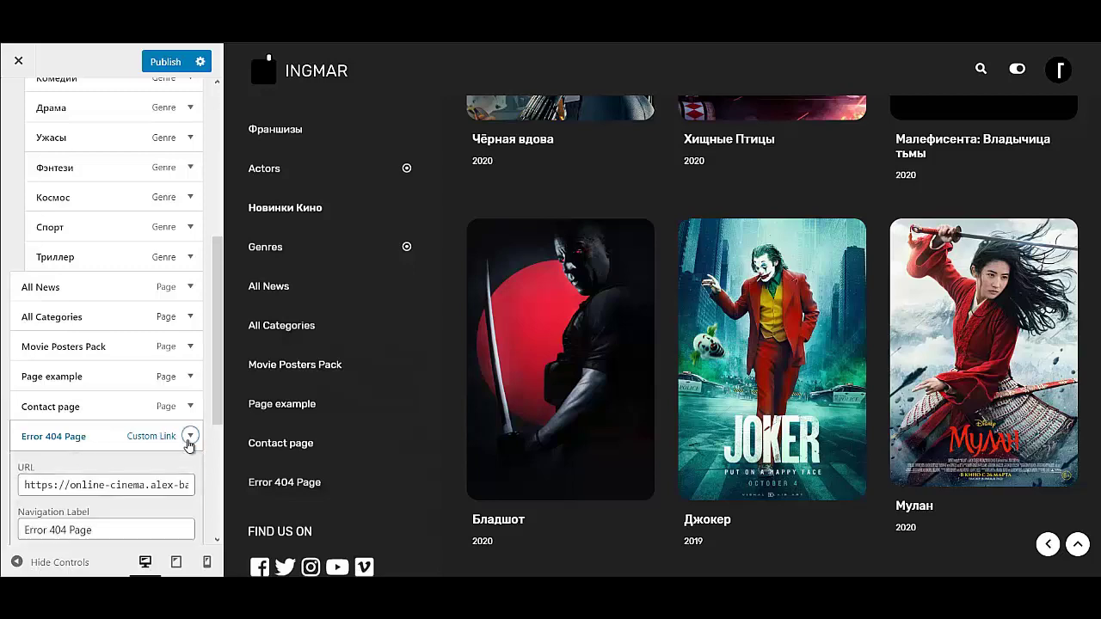
pyautogui.scroll(-2, 105, 481)
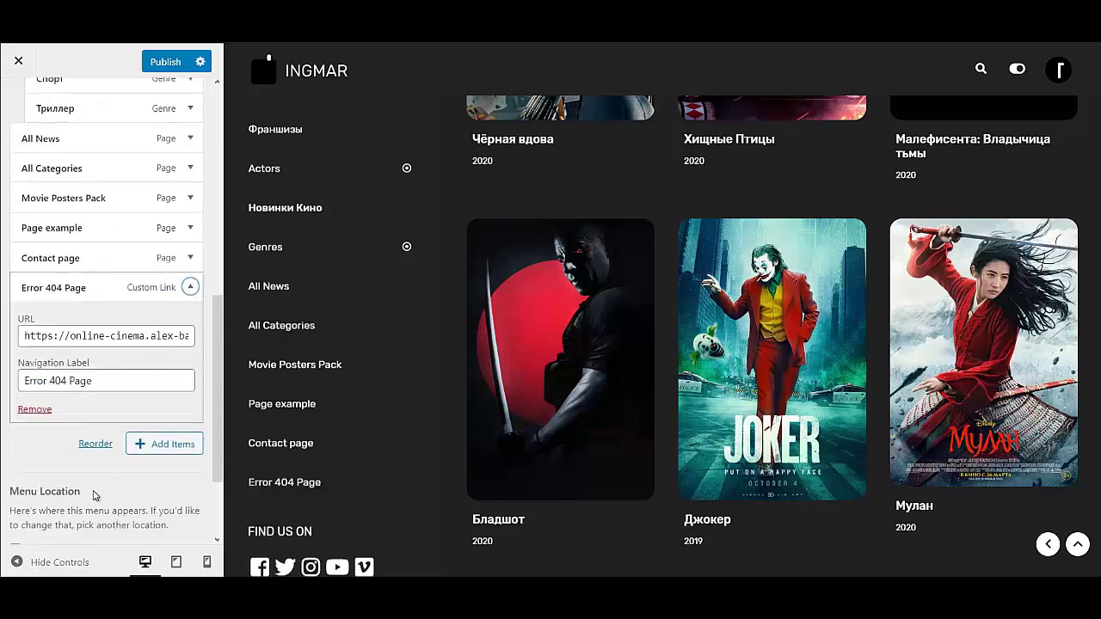
pyautogui.click(35, 412)
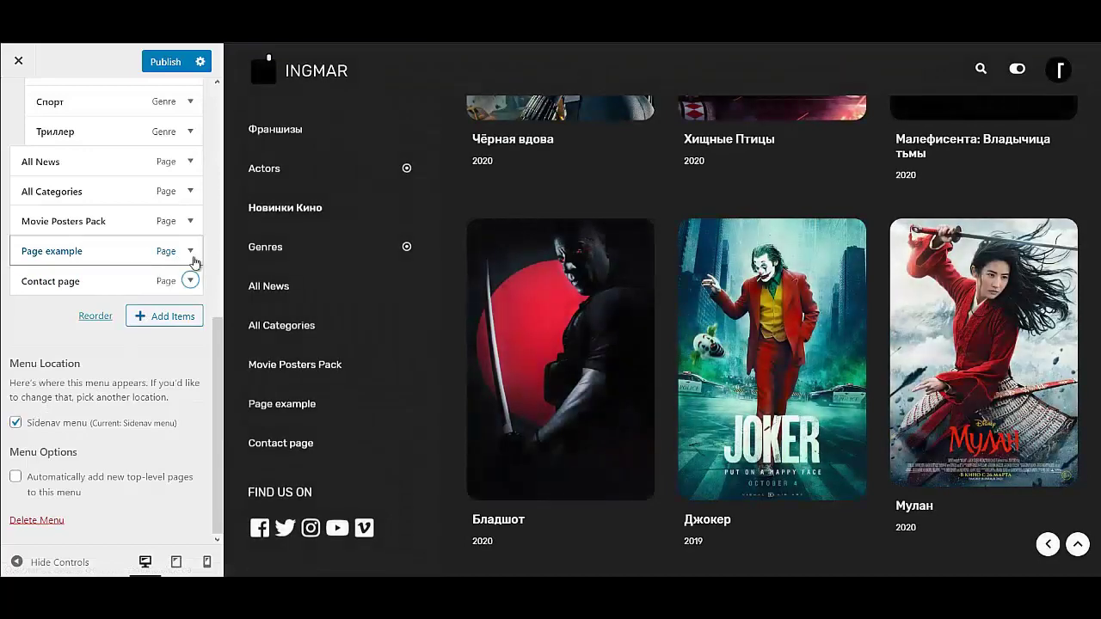
pyautogui.click(190, 250)
pyautogui.click(35, 350)
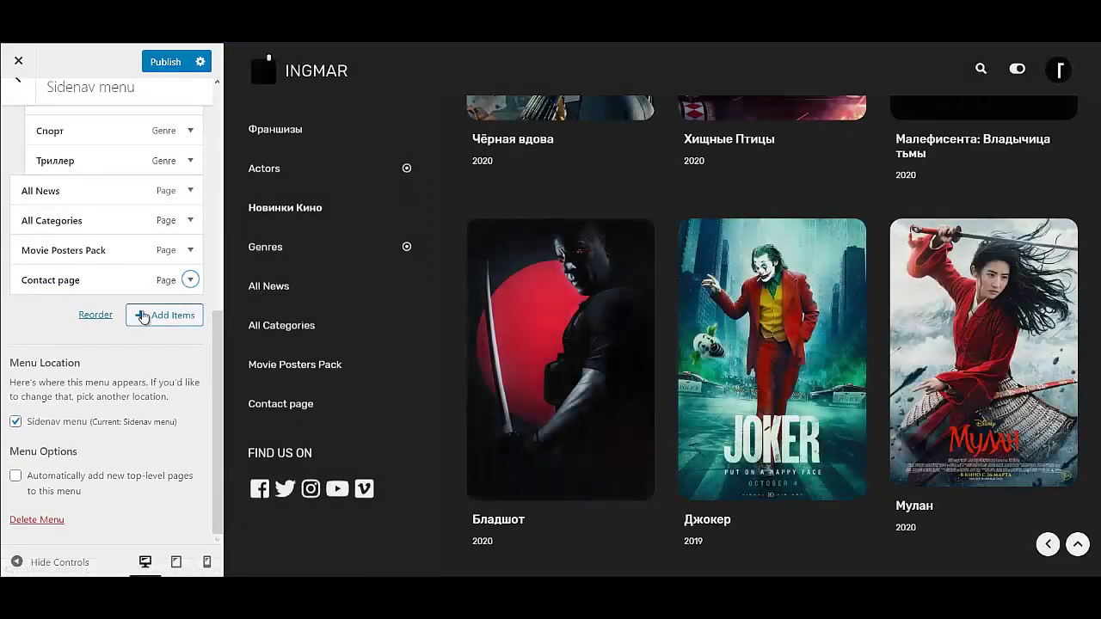
# - Publish the menu changes, leaving the customizer, and reload the site's home page
pyautogui.click(150, 62)
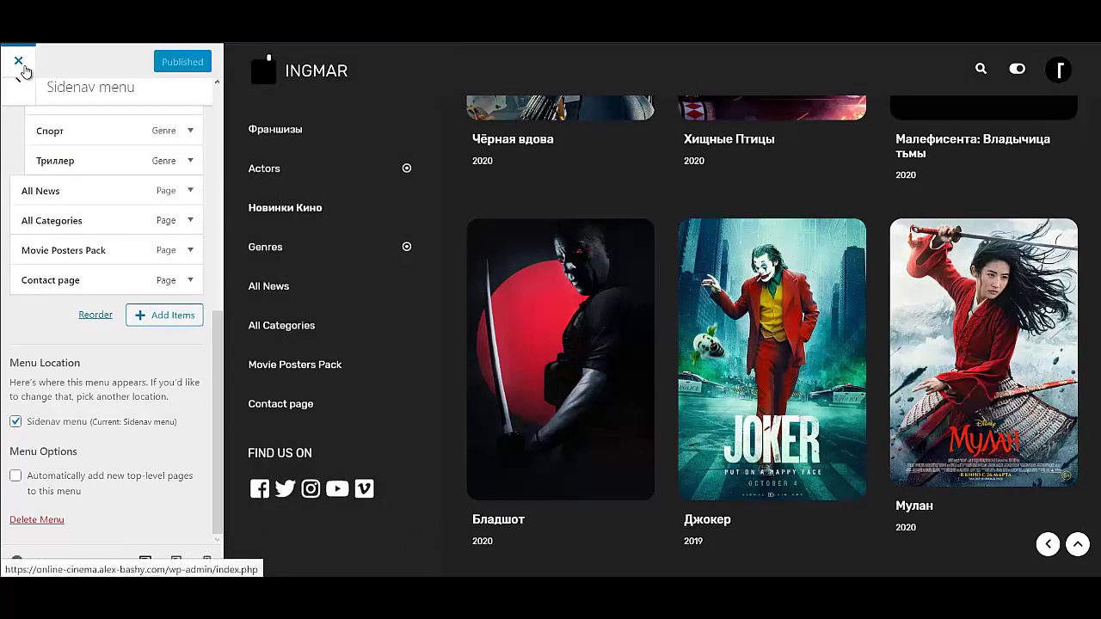
pyautogui.click(22, 66)
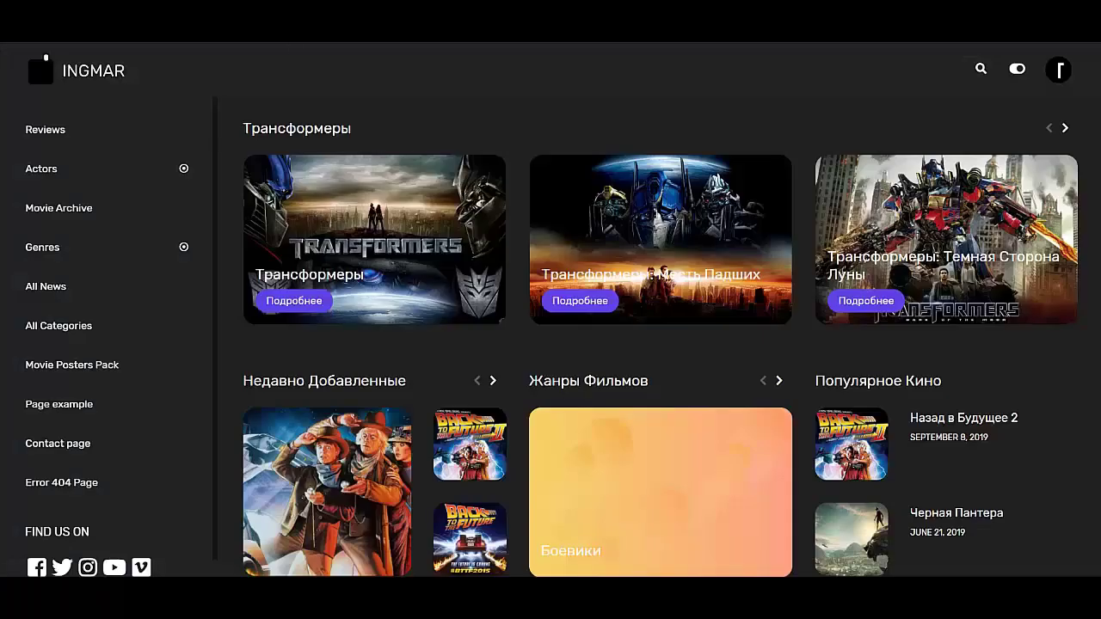
pyautogui.click(94, 72)
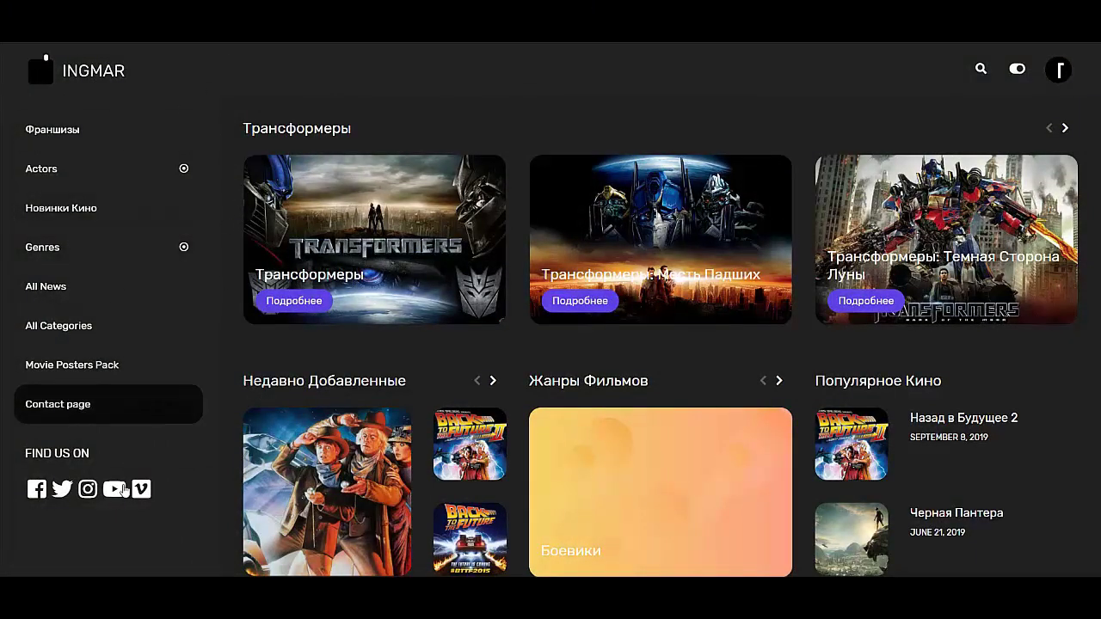
# - Look over the home page and check the submenu under Actors in the side navigation
pyautogui.scroll(-1, 186, 355)
pyautogui.scroll(-5, 187, 346)
pyautogui.scroll(6, 182, 339)
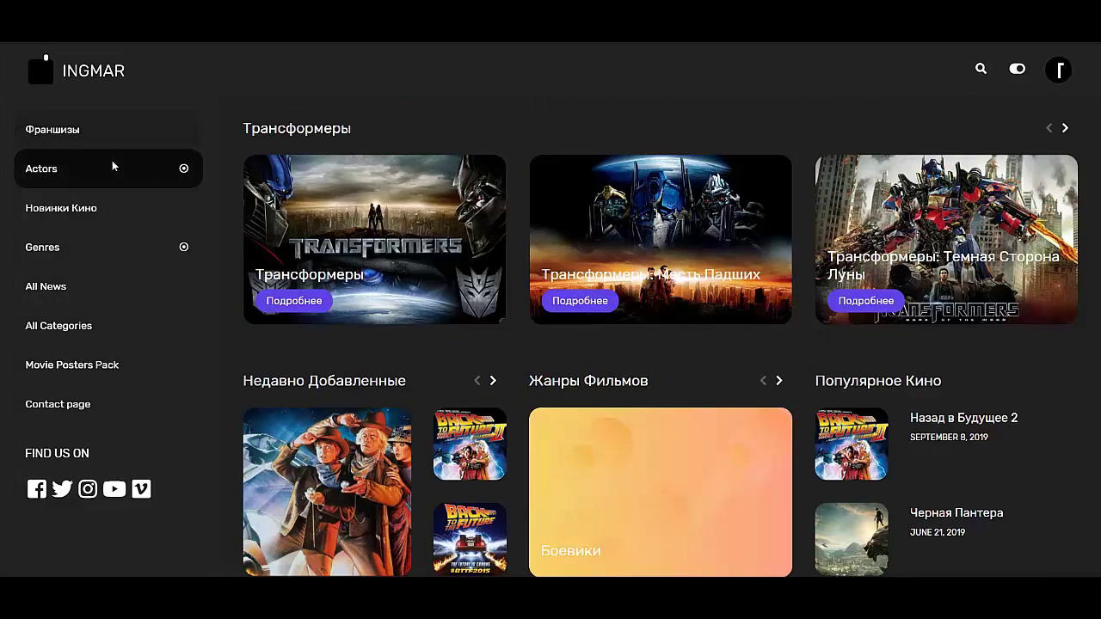
pyautogui.click(182, 171)
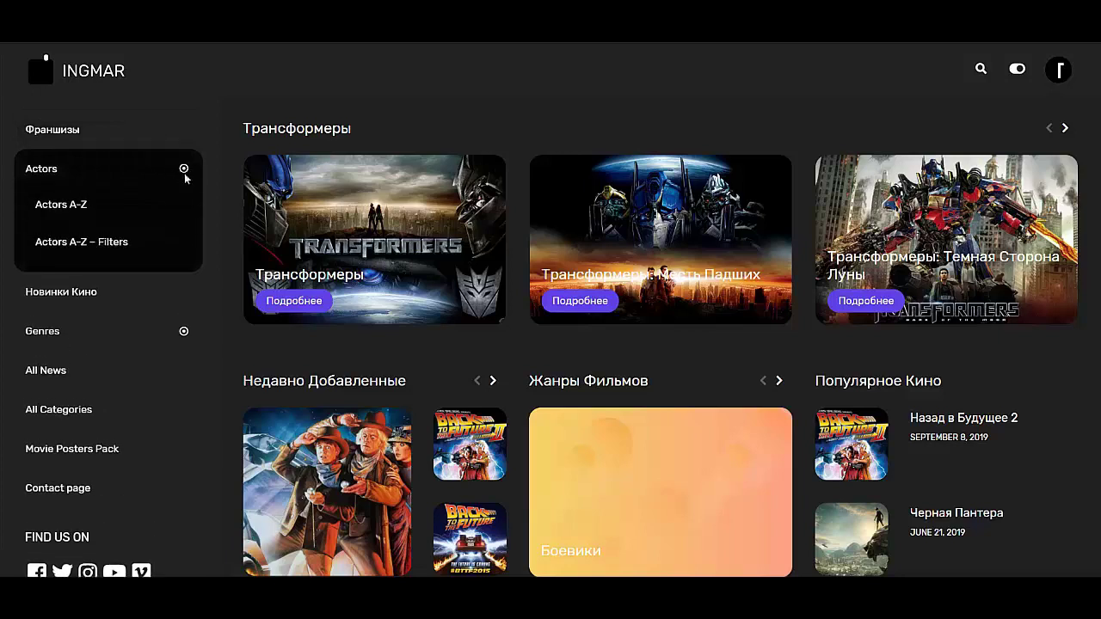
pyautogui.click(183, 171)
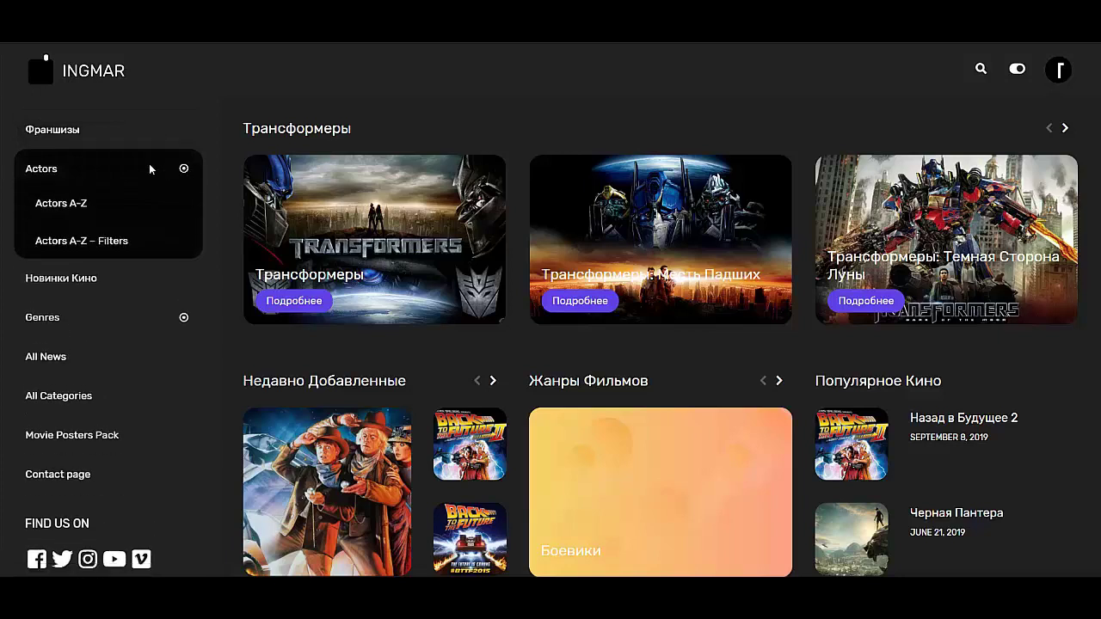
# - Open the site's Actors page and look through the full list of actors for names and missing photos
pyautogui.click(39, 169)
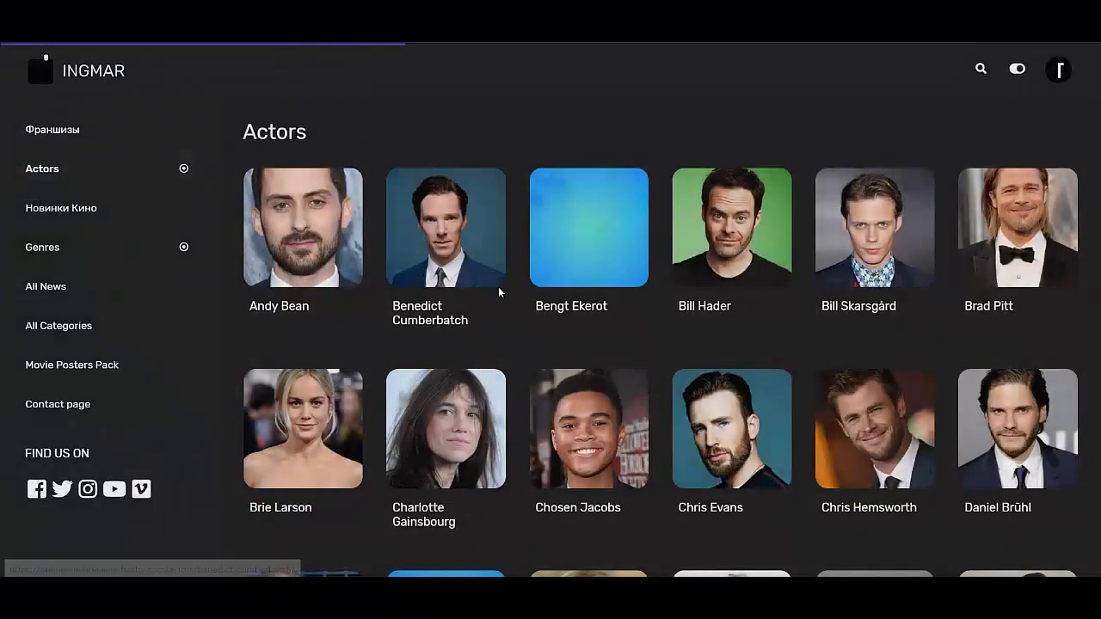
pyautogui.scroll(-10, 727, 344)
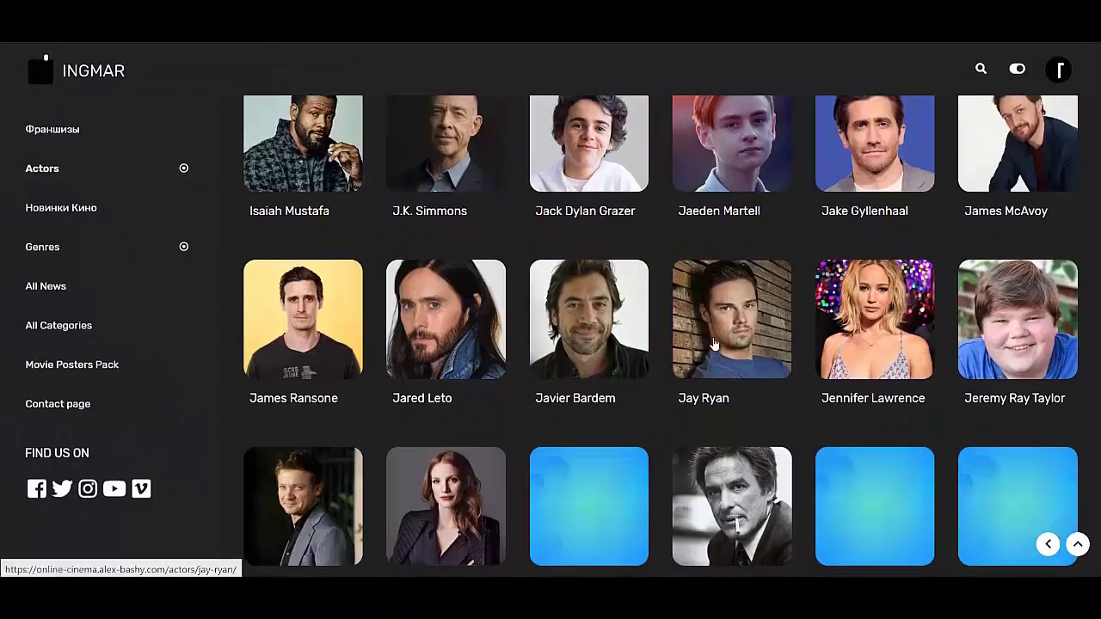
pyautogui.scroll(-8, 616, 292)
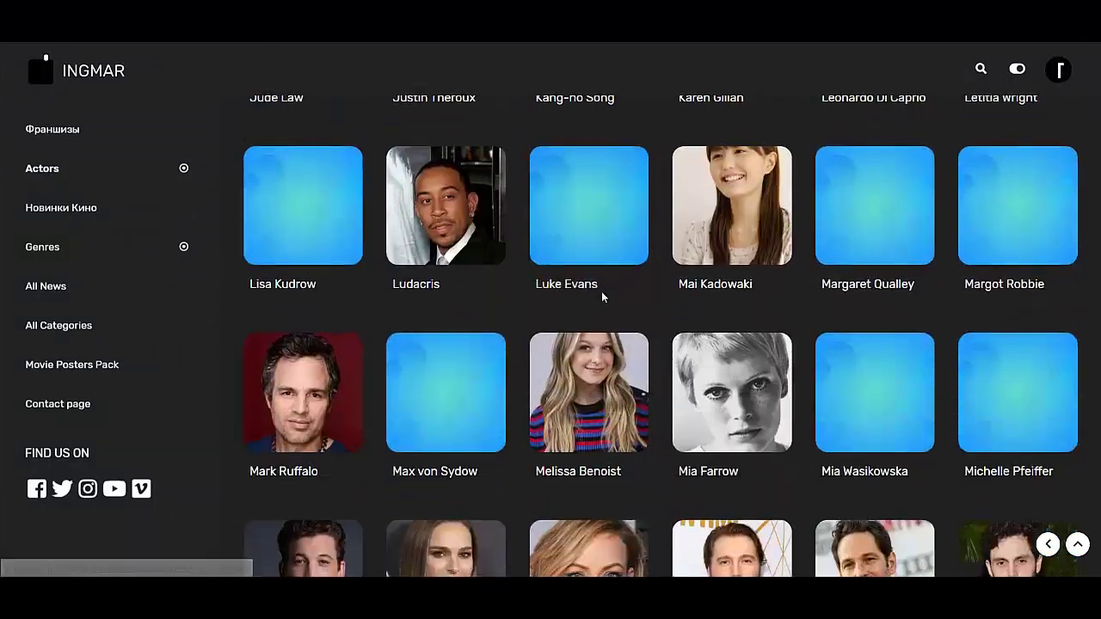
pyautogui.scroll(-15, 601, 297)
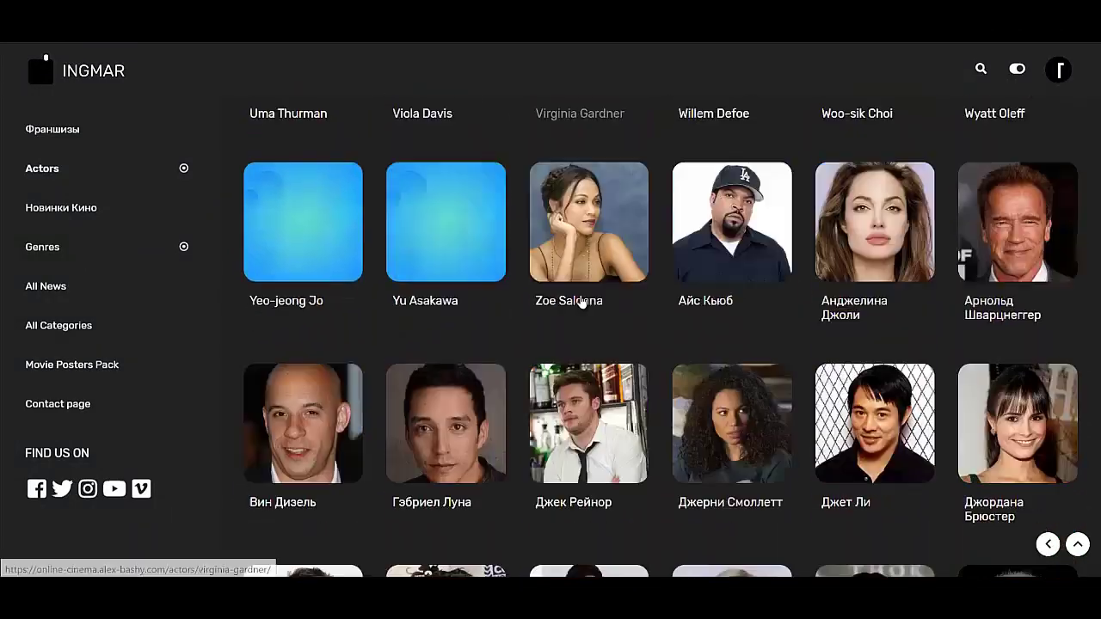
pyautogui.scroll(-15, 583, 301)
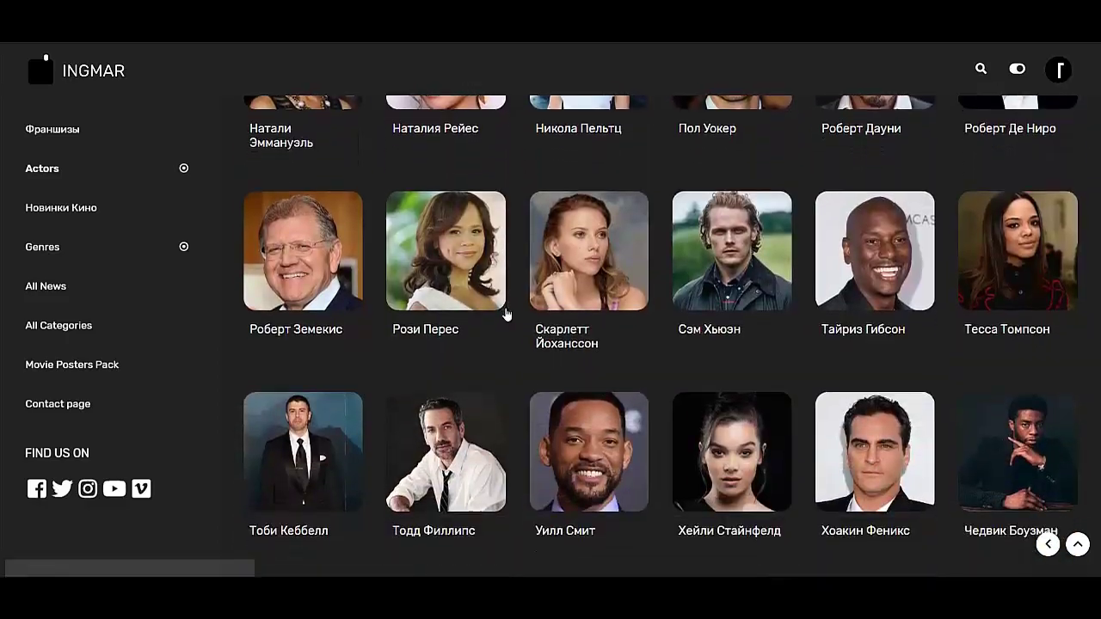
pyautogui.scroll(-3, 506, 314)
pyautogui.scroll(12, 507, 305)
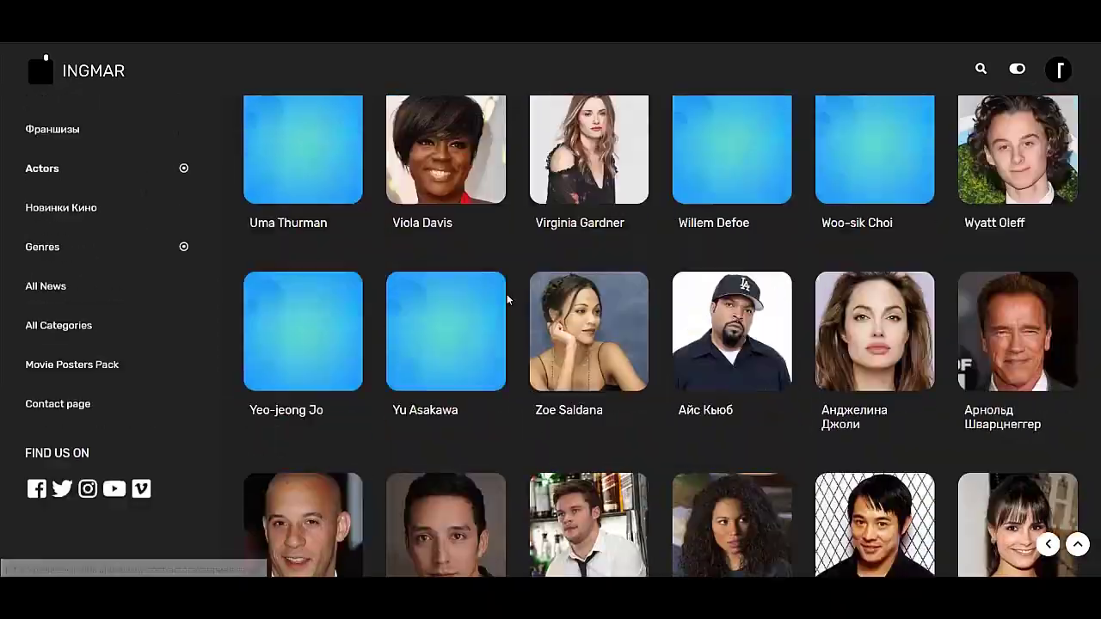
pyautogui.scroll(10, 507, 299)
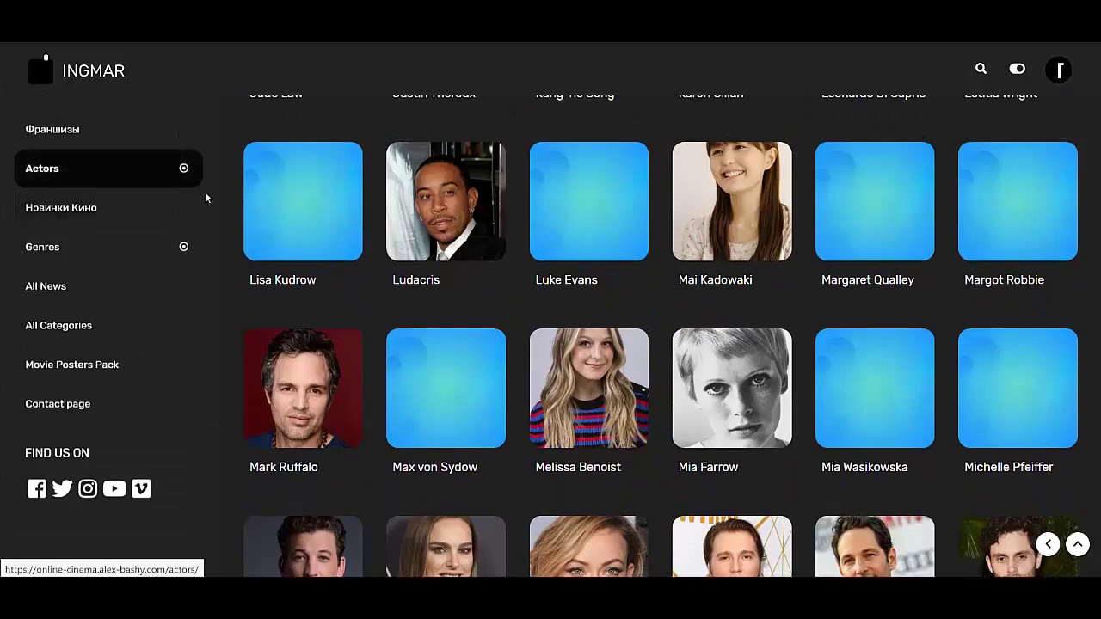
pyautogui.scroll(10, 261, 206)
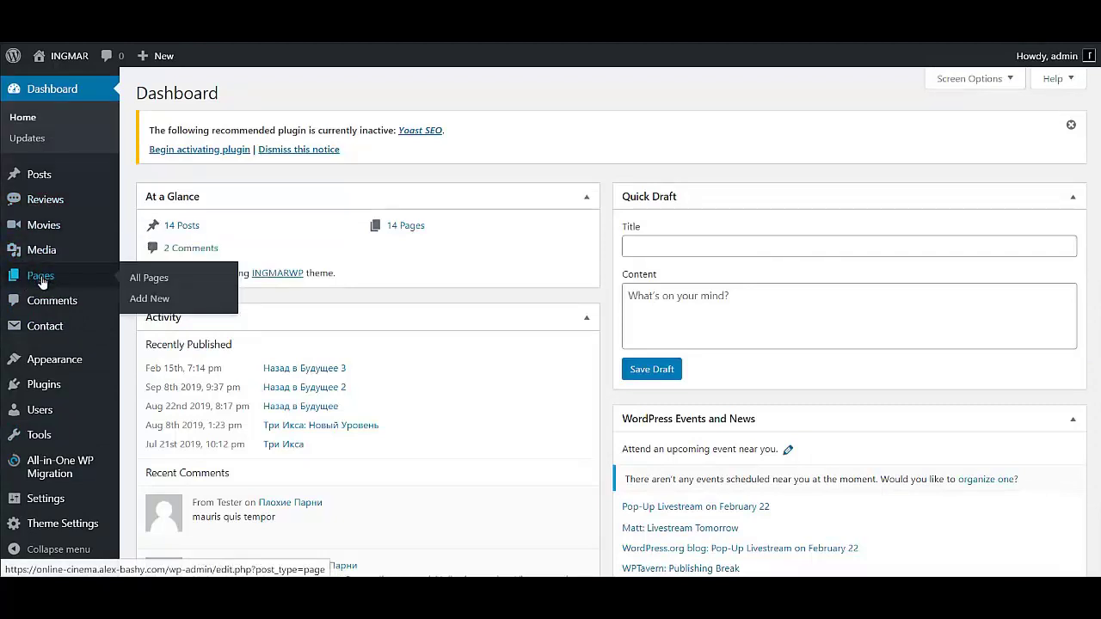
# - Open the Actors page for editing from the WordPress list of pages
pyautogui.click(41, 284)
pyautogui.moveTo(229, 316)
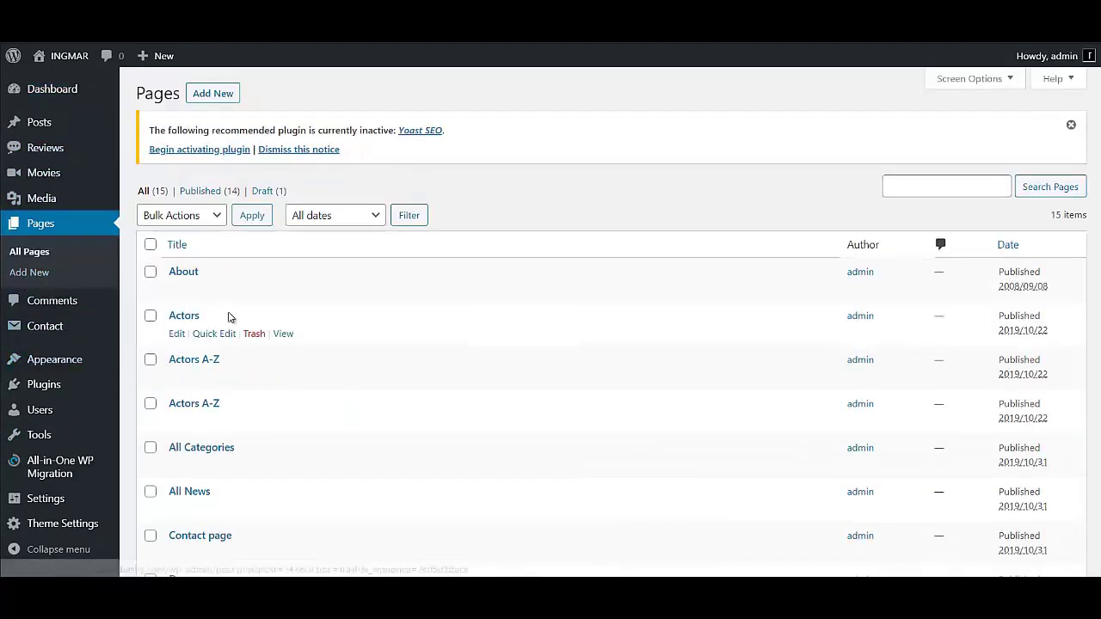
pyautogui.click(173, 334)
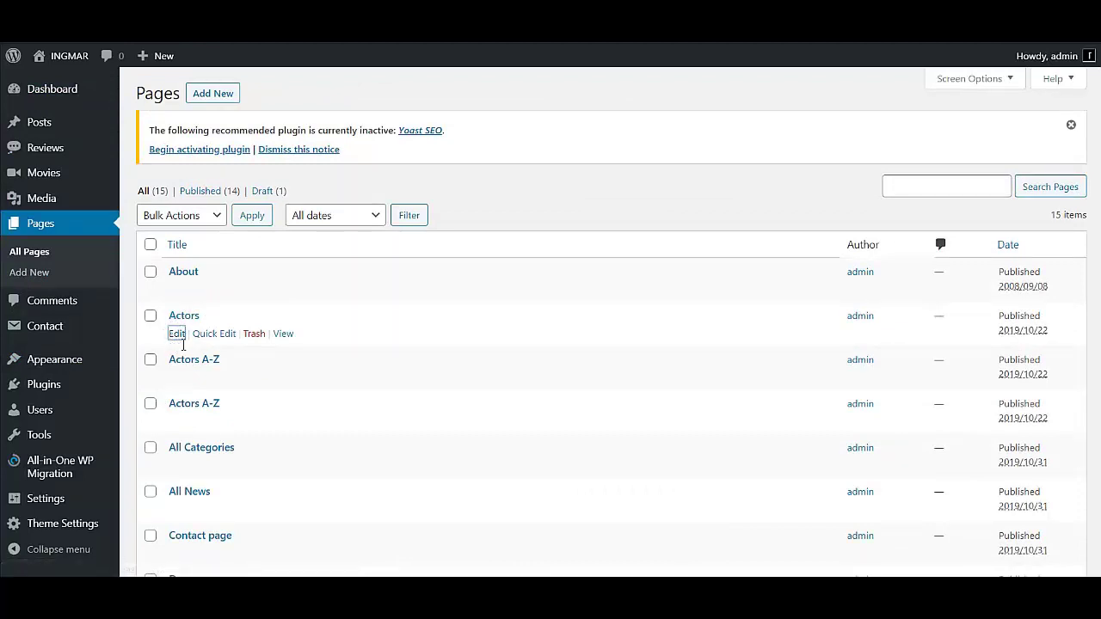
# - Rename the Actors page as "Актеры" and update it
pyautogui.moveTo(62, 208)
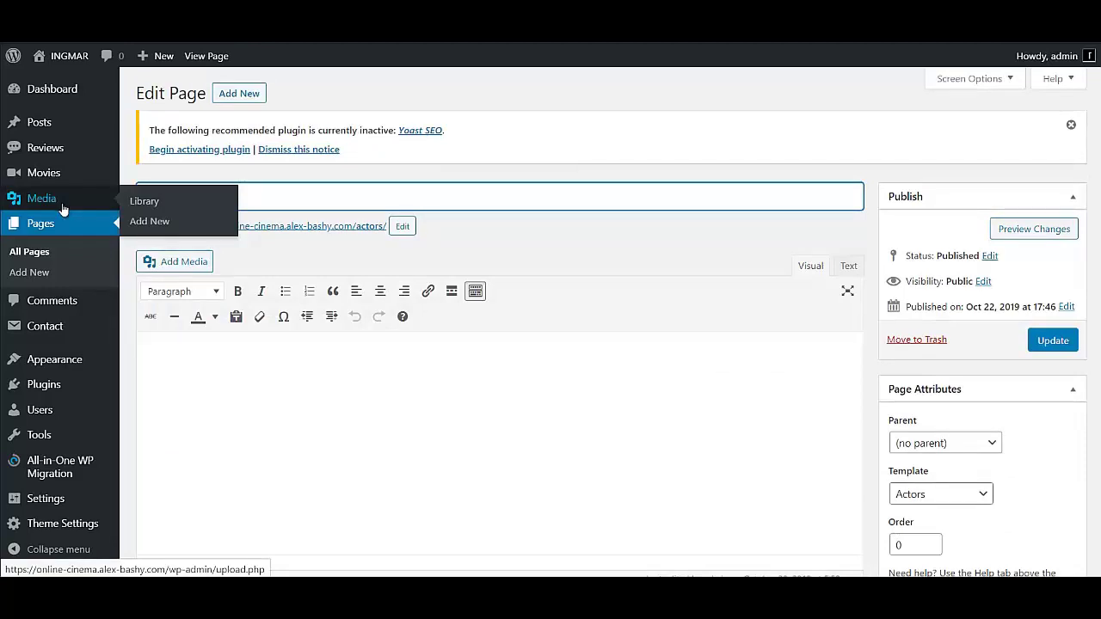
pyautogui.click(1045, 342)
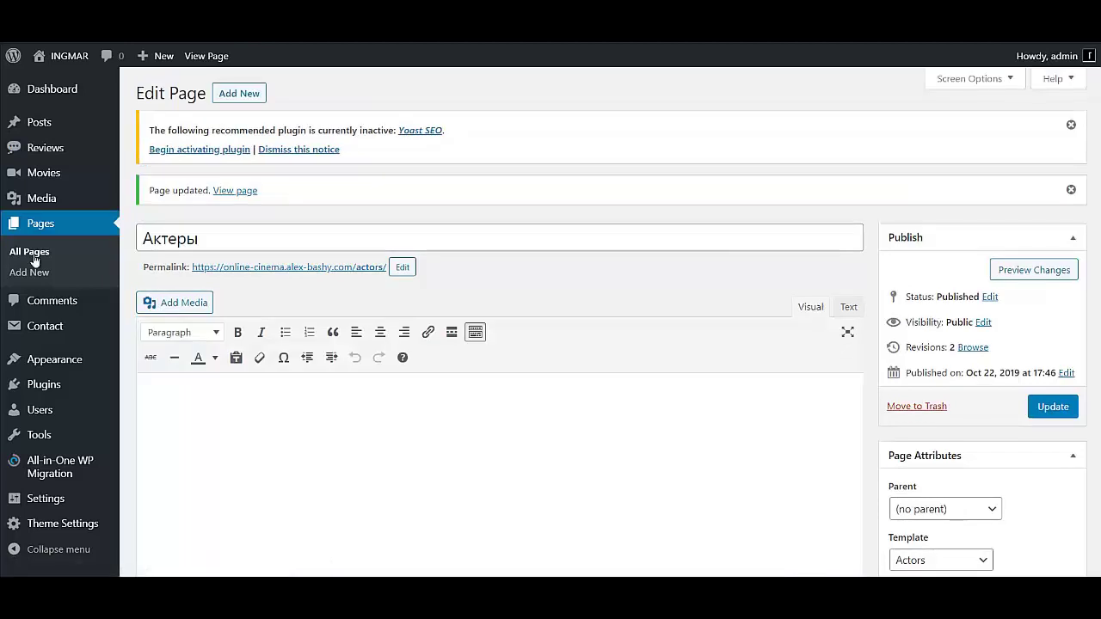
# - Rename the first Actors A-Z page in the page list as "Актеры A-Z А-Я" and update it
pyautogui.click(34, 260)
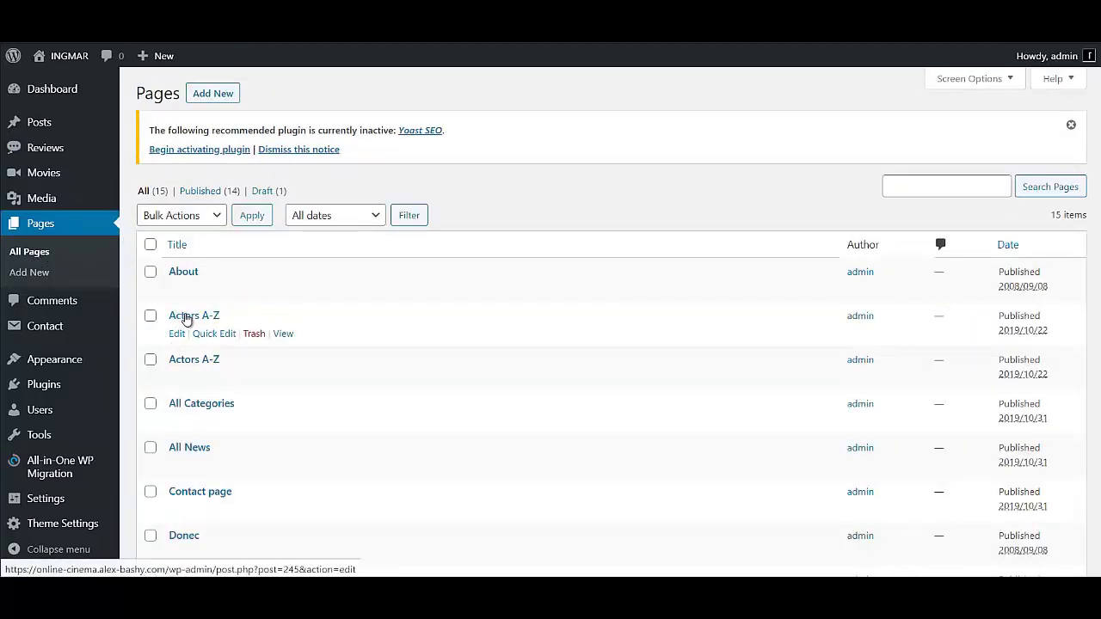
pyautogui.click(177, 333)
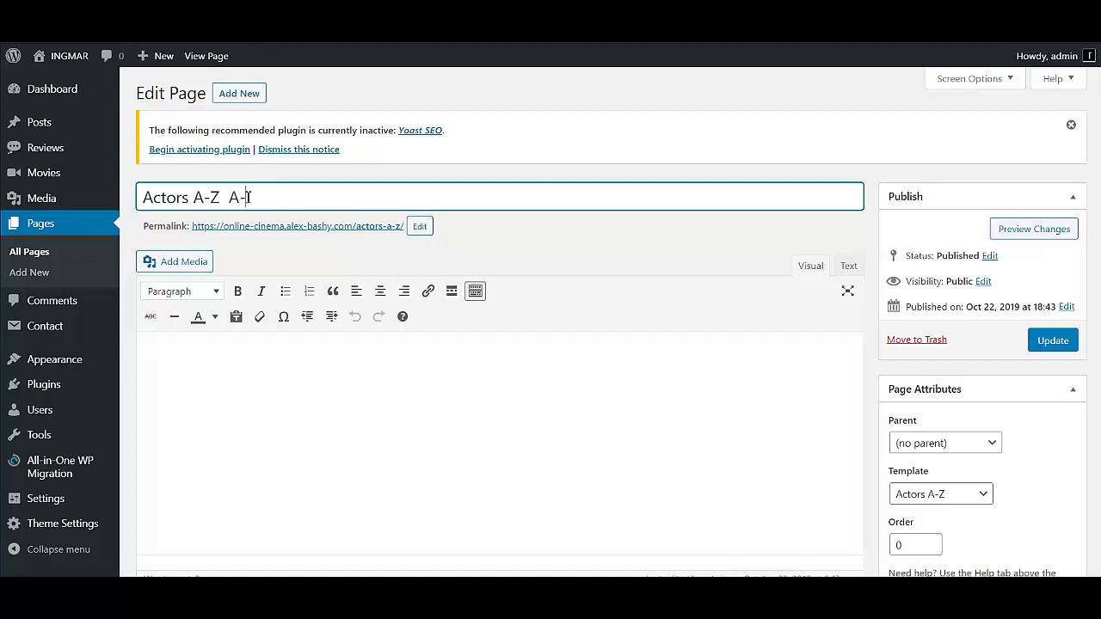
pyautogui.click(1052, 341)
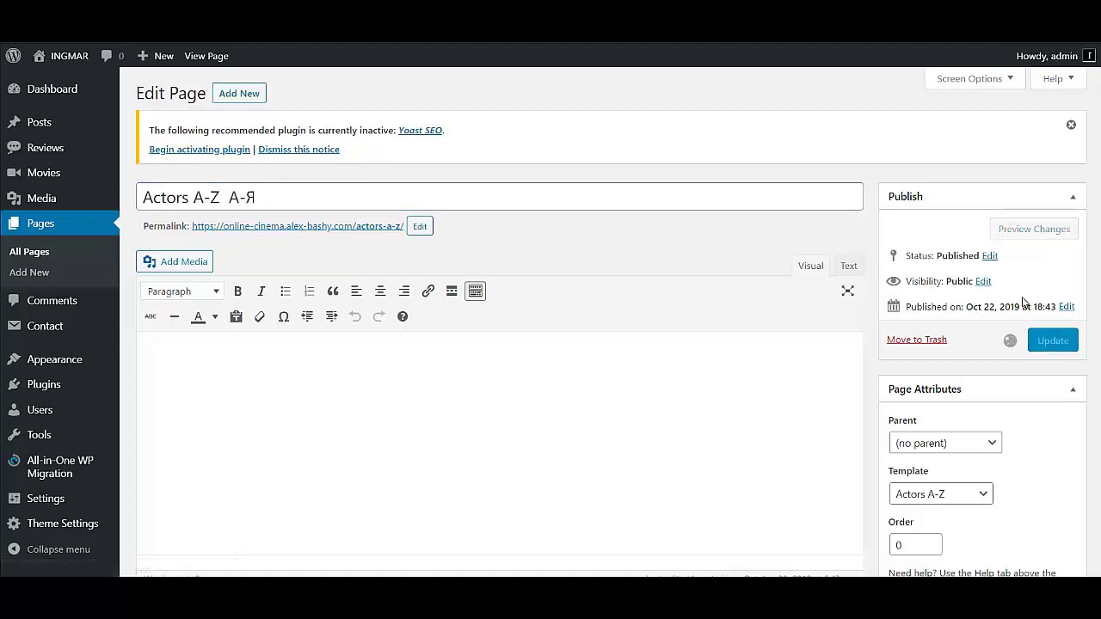
pyautogui.moveTo(189, 239); pyautogui.dragTo(60, 241)
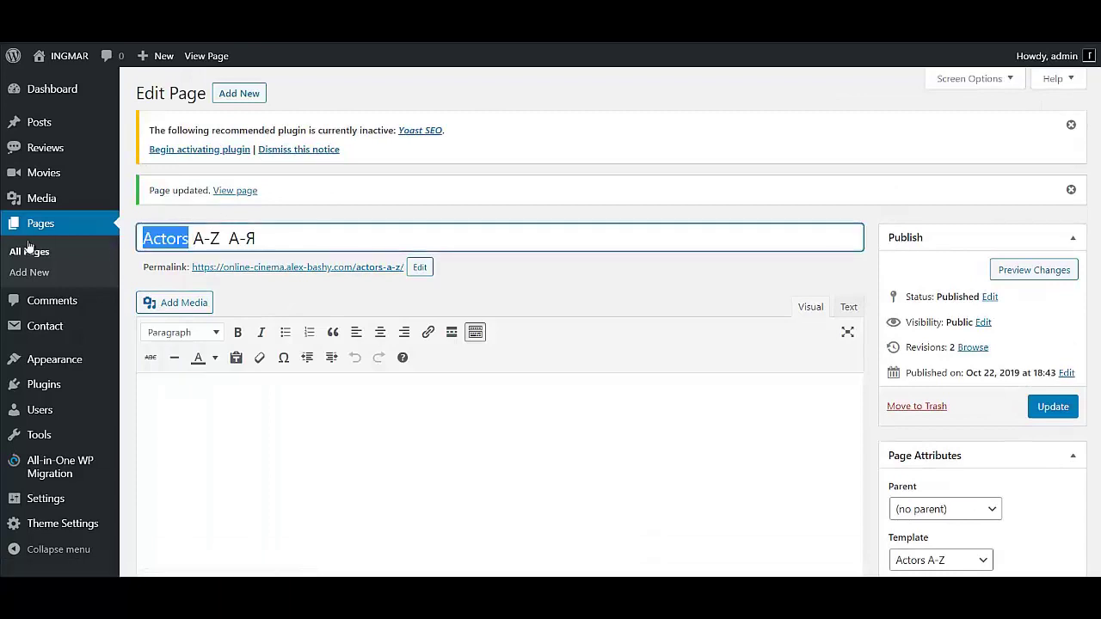
pyautogui.write('Актеры')
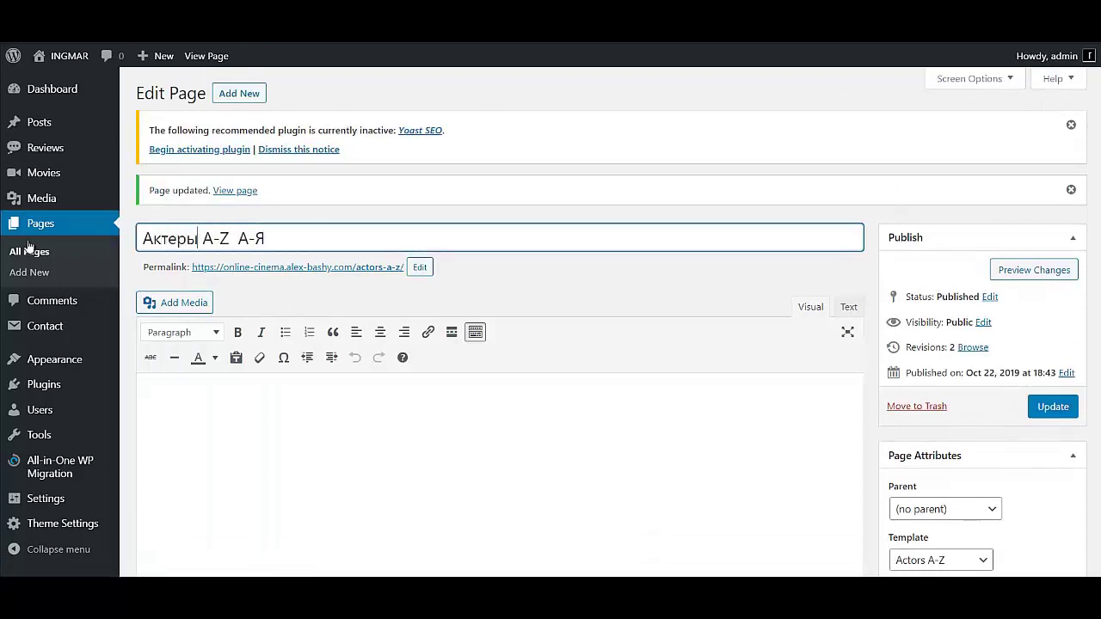
pyautogui.click(1039, 418)
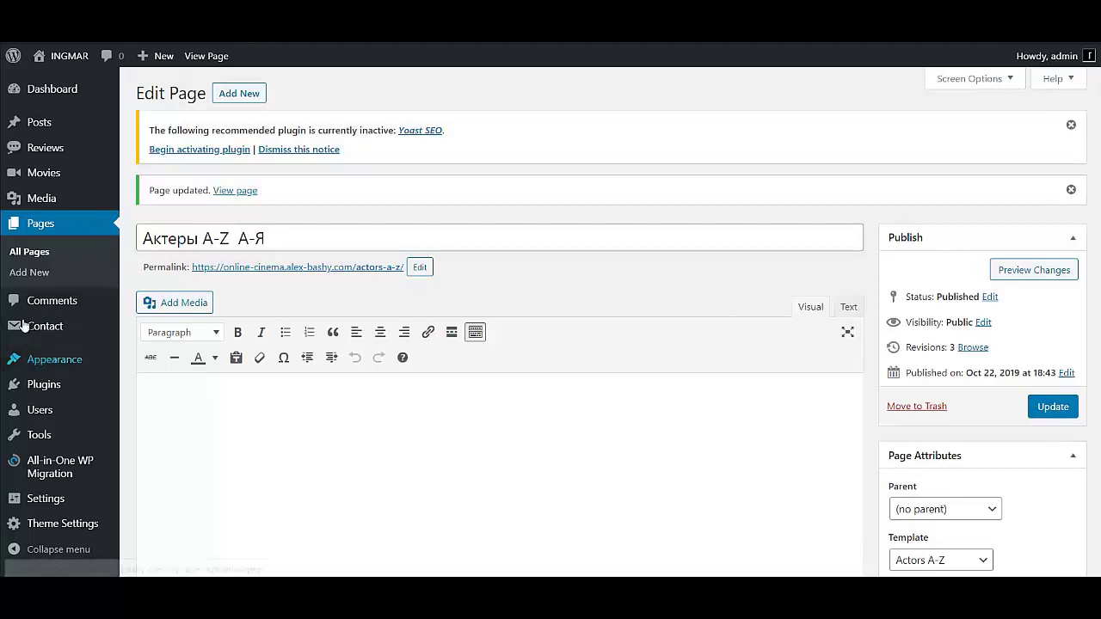
# - Rename the remaining Actors A-Z page, which uses the filters template, as "Актеры A-Z А-Я Фильтер" and update it
pyautogui.click(39, 254)
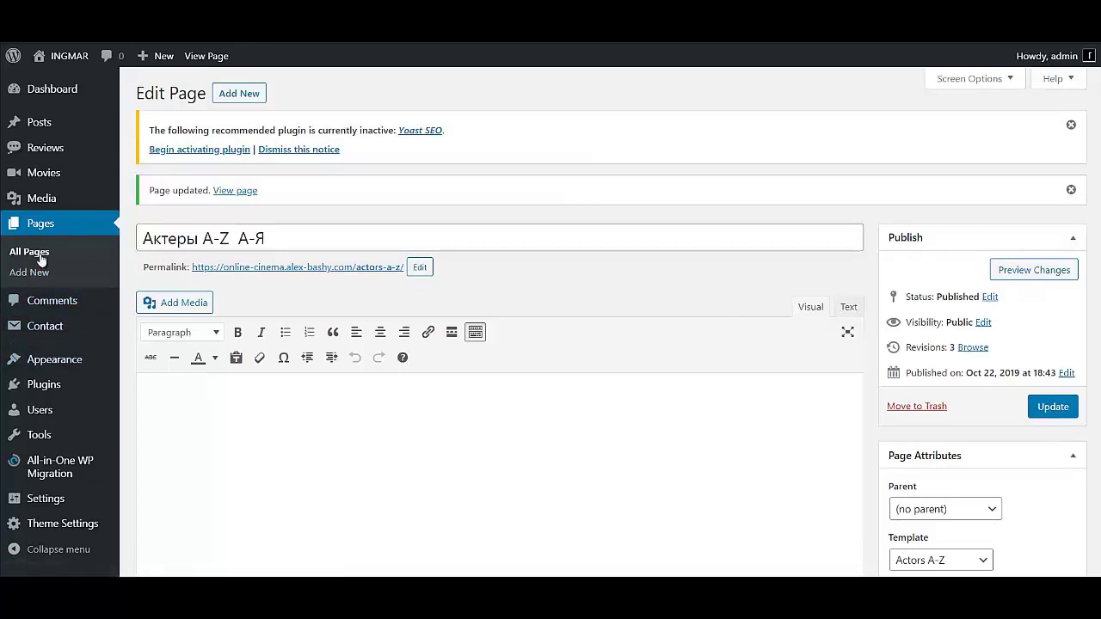
pyautogui.click(192, 315)
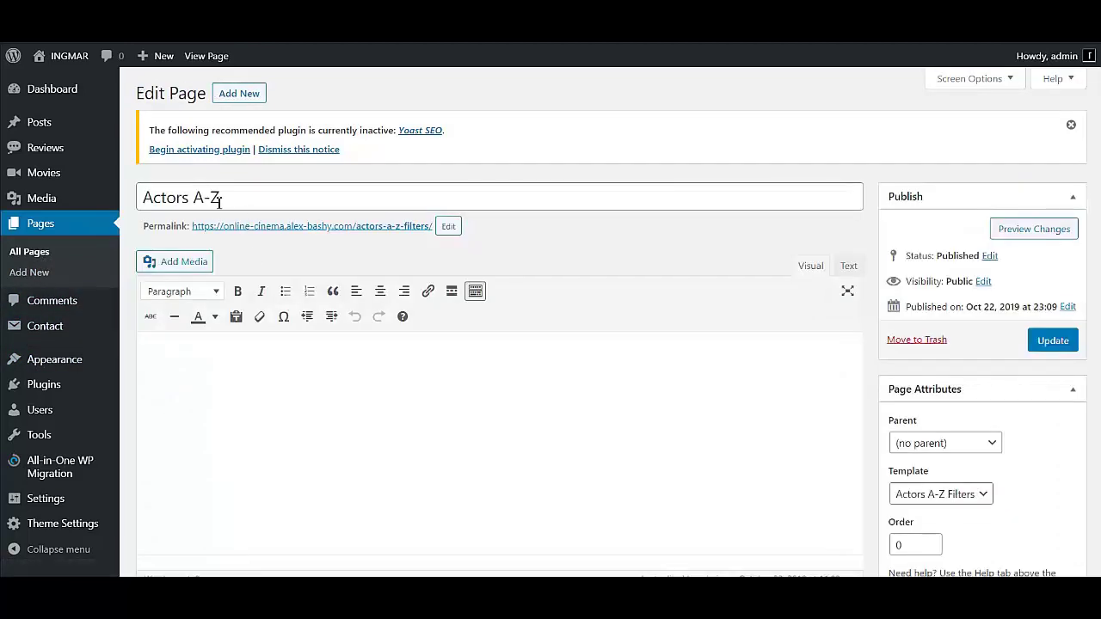
pyautogui.doubleClick(189, 198)
pyautogui.moveTo(75, 214)
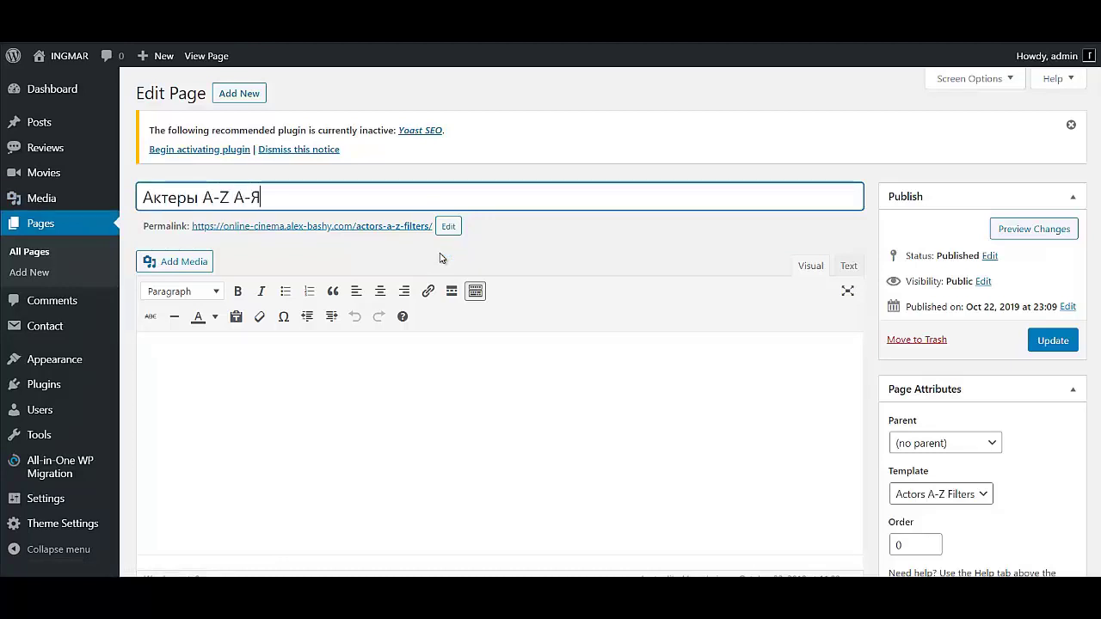
pyautogui.write('Фильтер')
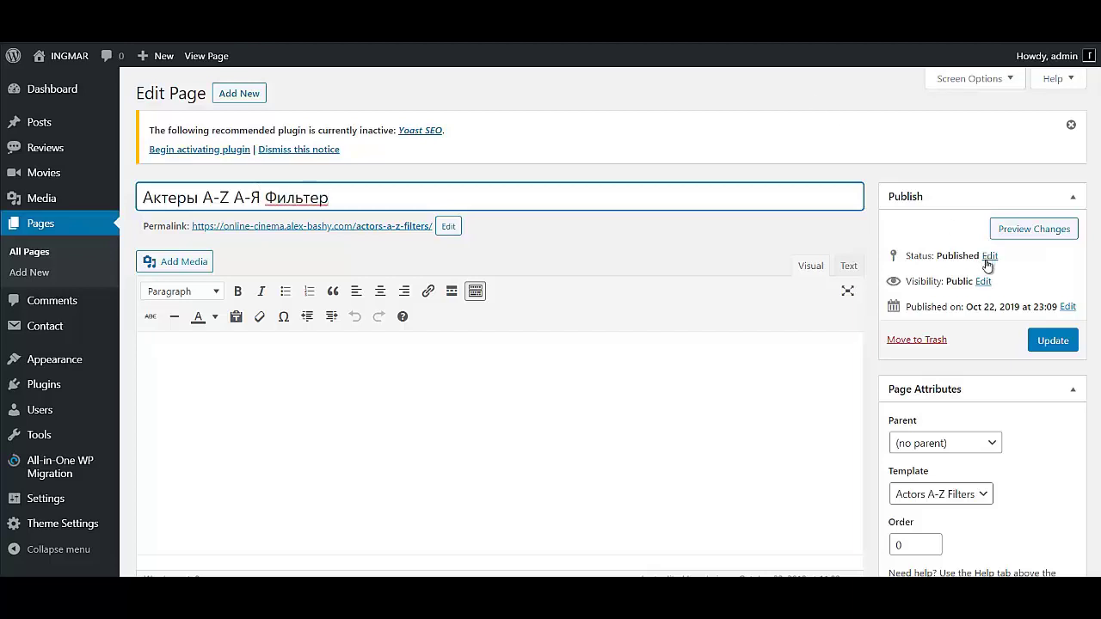
pyautogui.click(1056, 343)
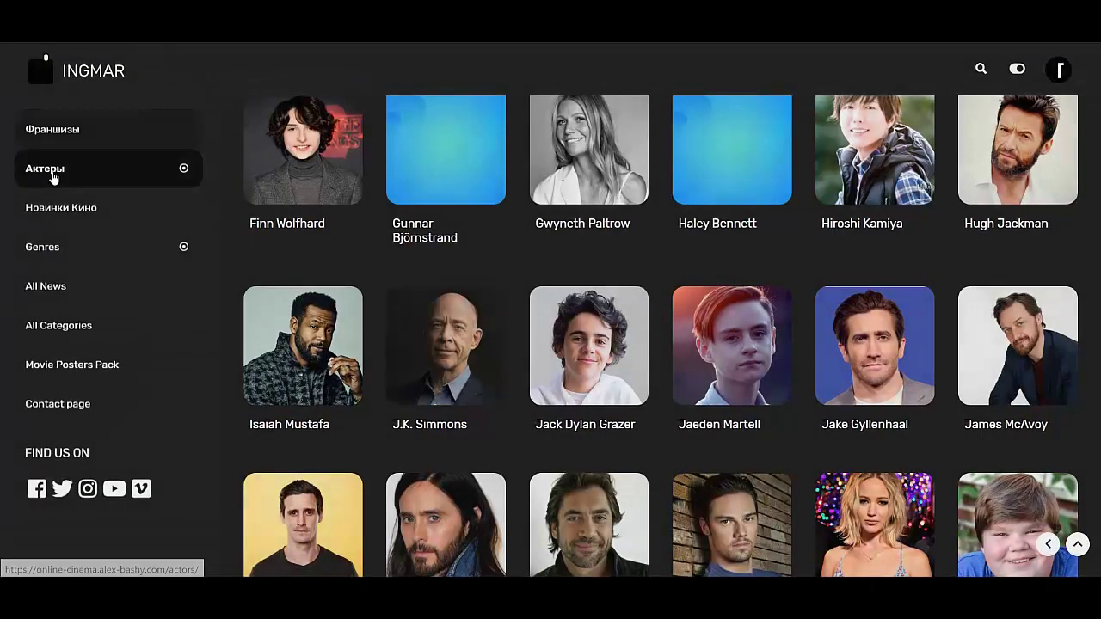
# - Look through the site's list of actors down to the footer and back up
pyautogui.scroll(-10, 846, 335)
pyautogui.scroll(3, 846, 335)
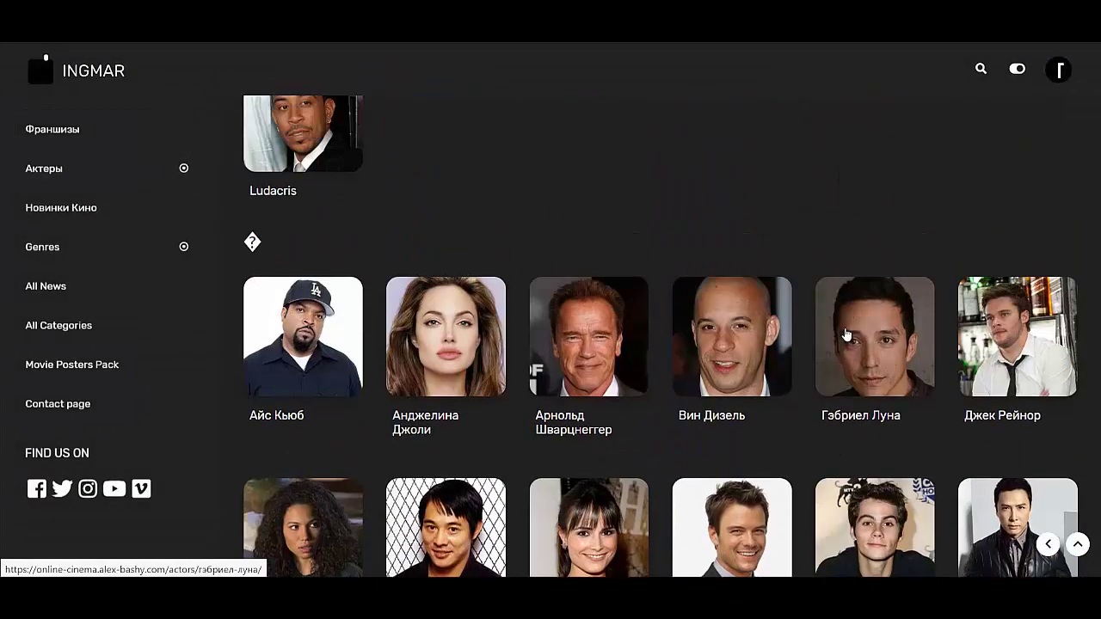
pyautogui.scroll(-10, 850, 334)
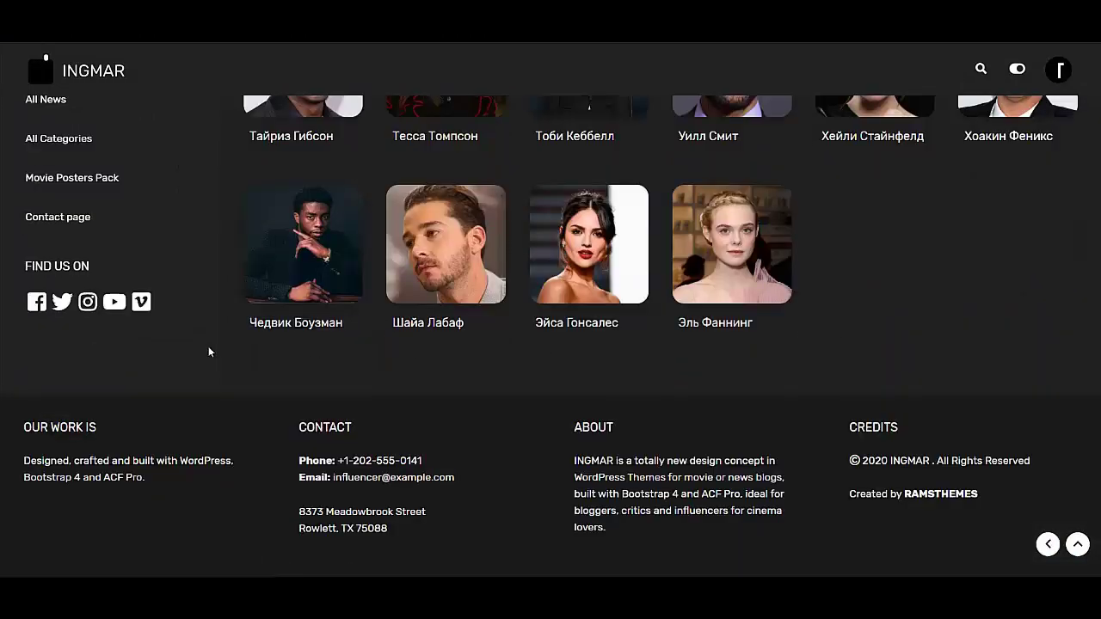
pyautogui.scroll(4, 209, 351)
pyautogui.scroll(5, 136, 265)
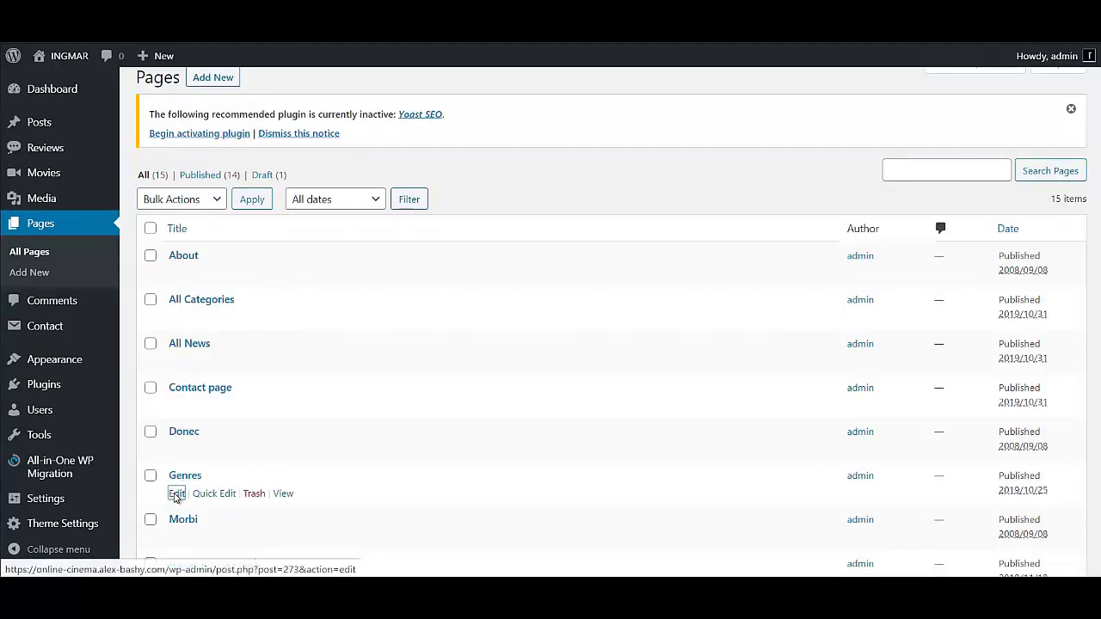
# - Rename the Genres page as "Жанры" and update it
pyautogui.click(175, 494)
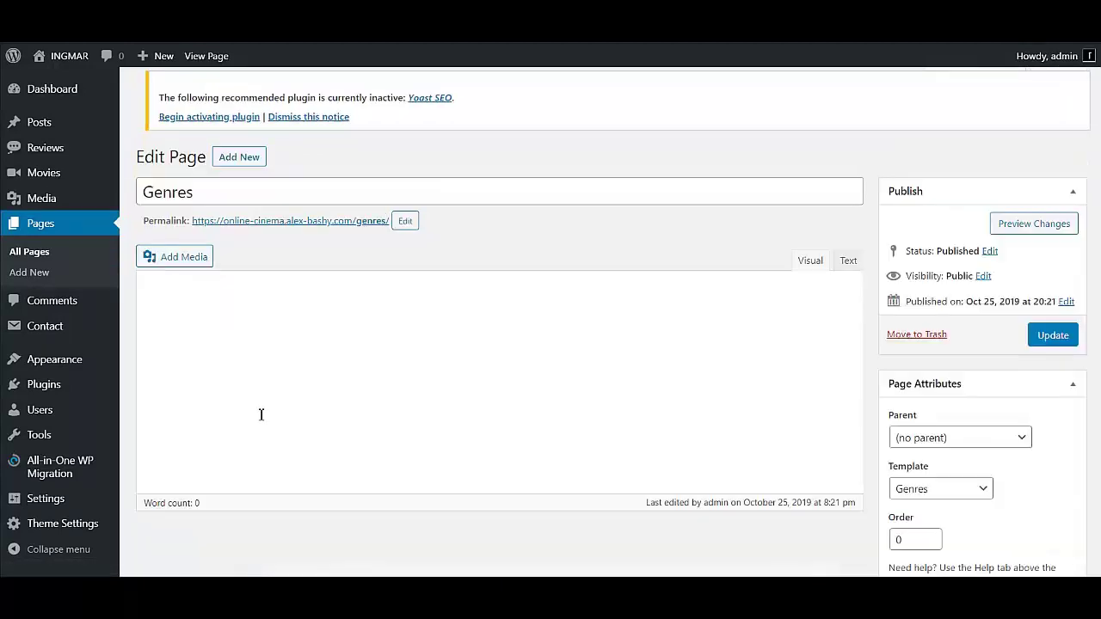
pyautogui.doubleClick(300, 195)
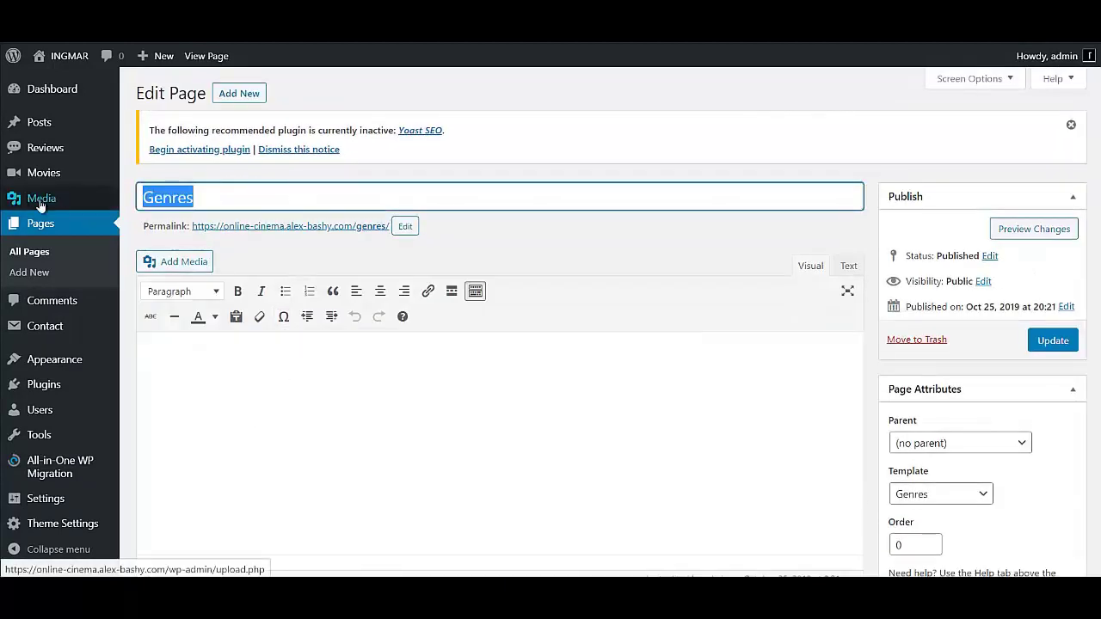
pyautogui.moveTo(41, 204)
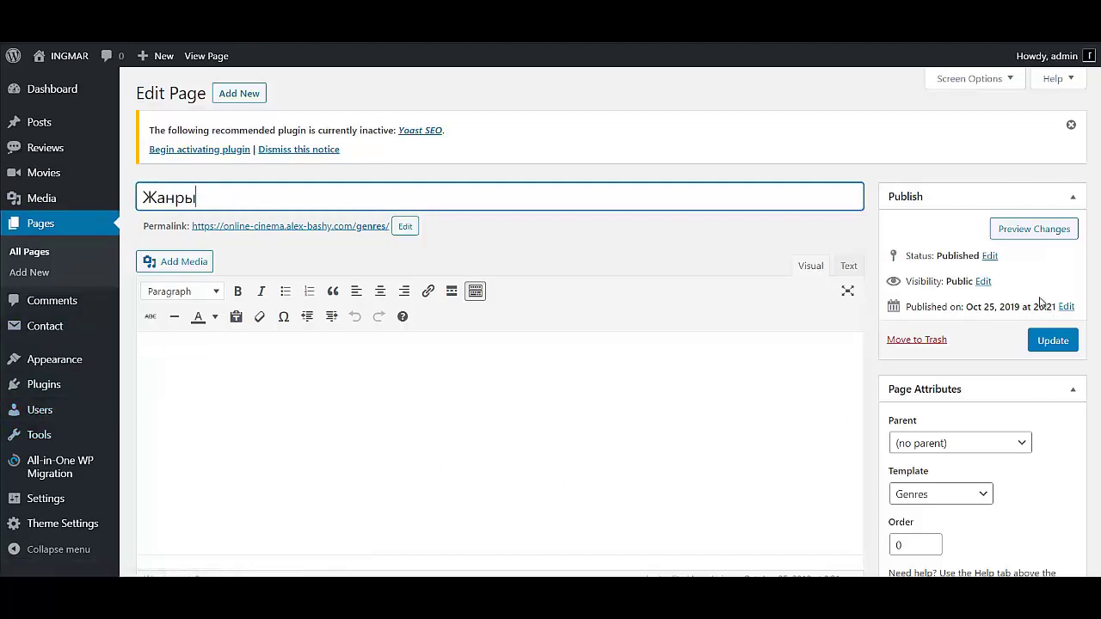
pyautogui.click(1066, 343)
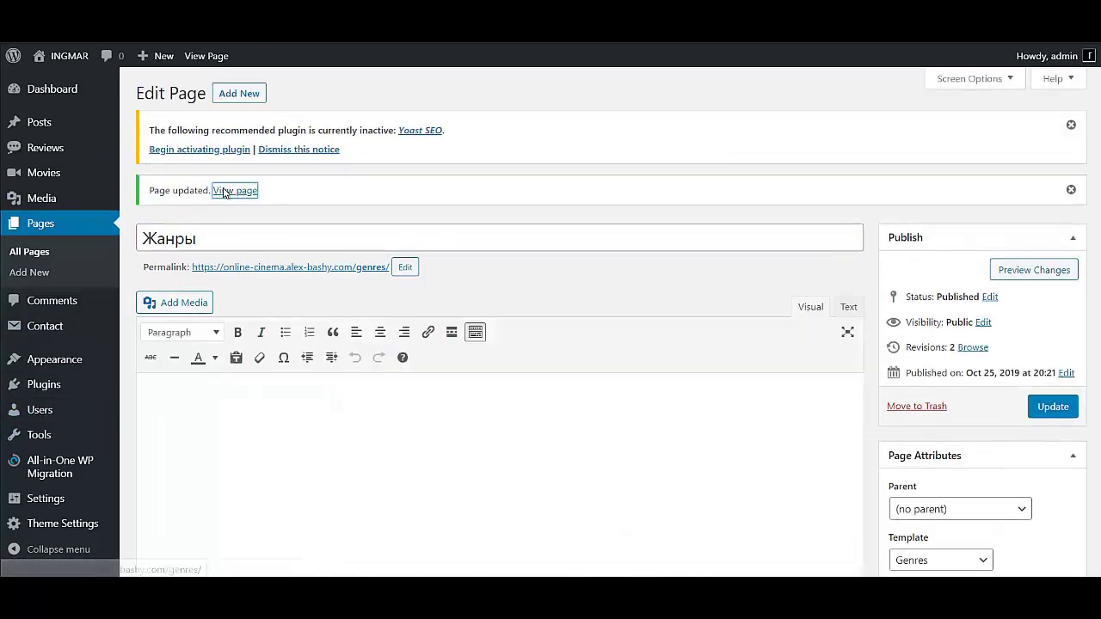
# - View the site's Жанры page and its Приключение genre, and check the Жанры submenu on the reloaded actors page
pyautogui.click(226, 193)
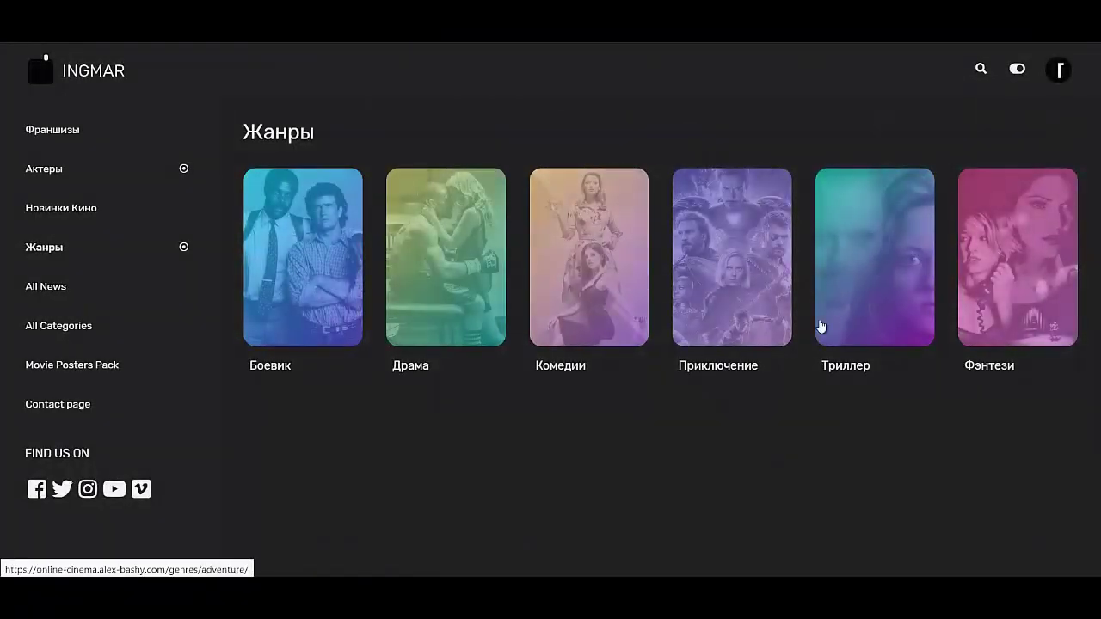
pyautogui.click(729, 275)
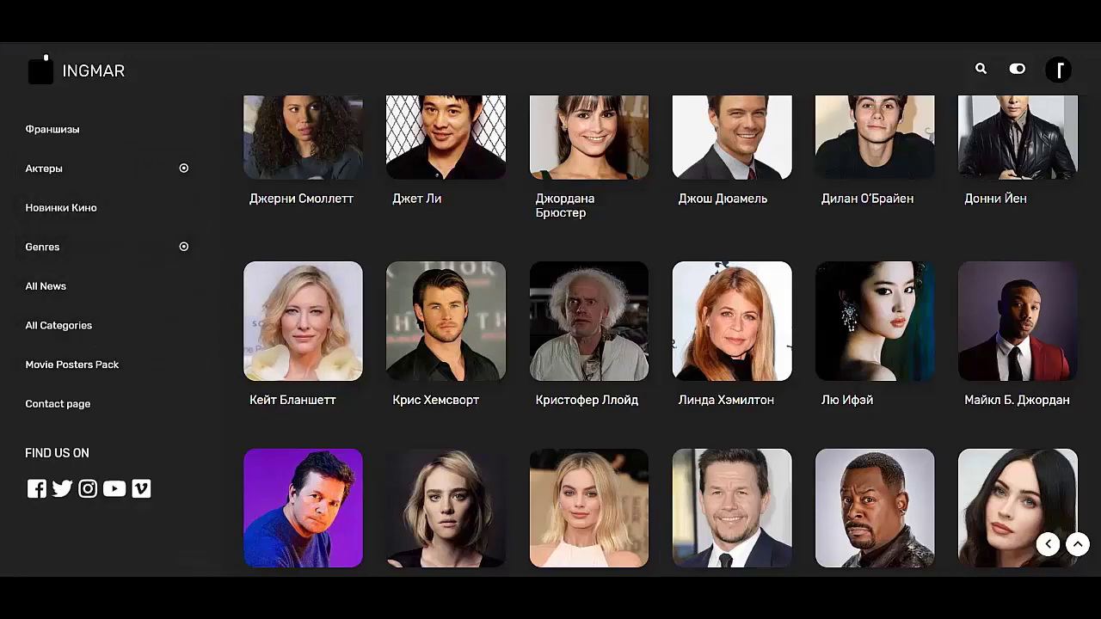
pyautogui.press('F5')
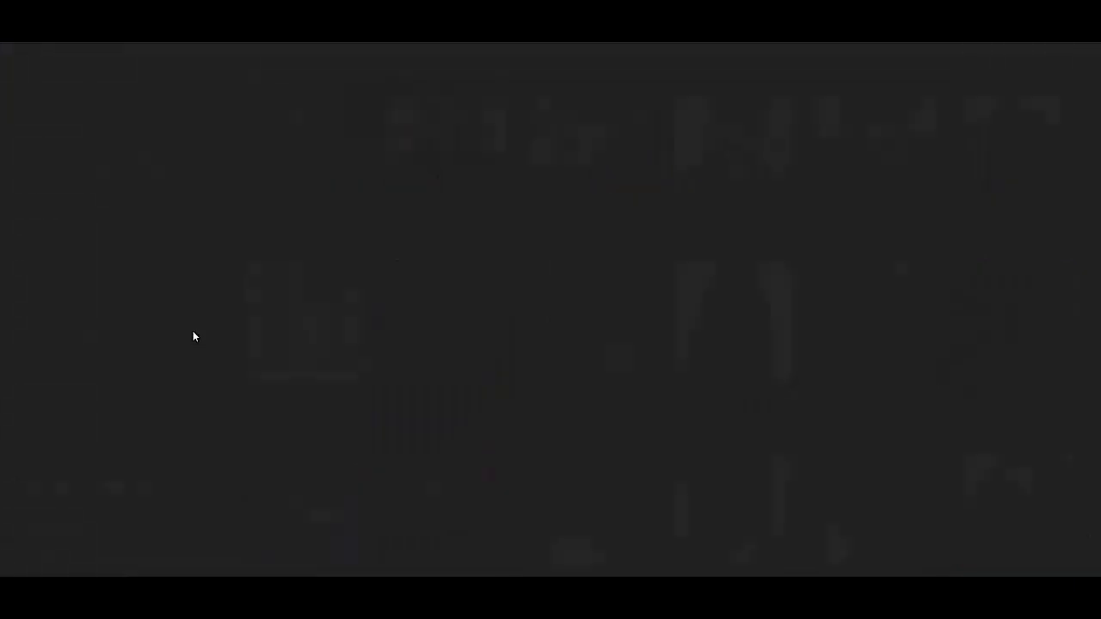
pyautogui.click(183, 250)
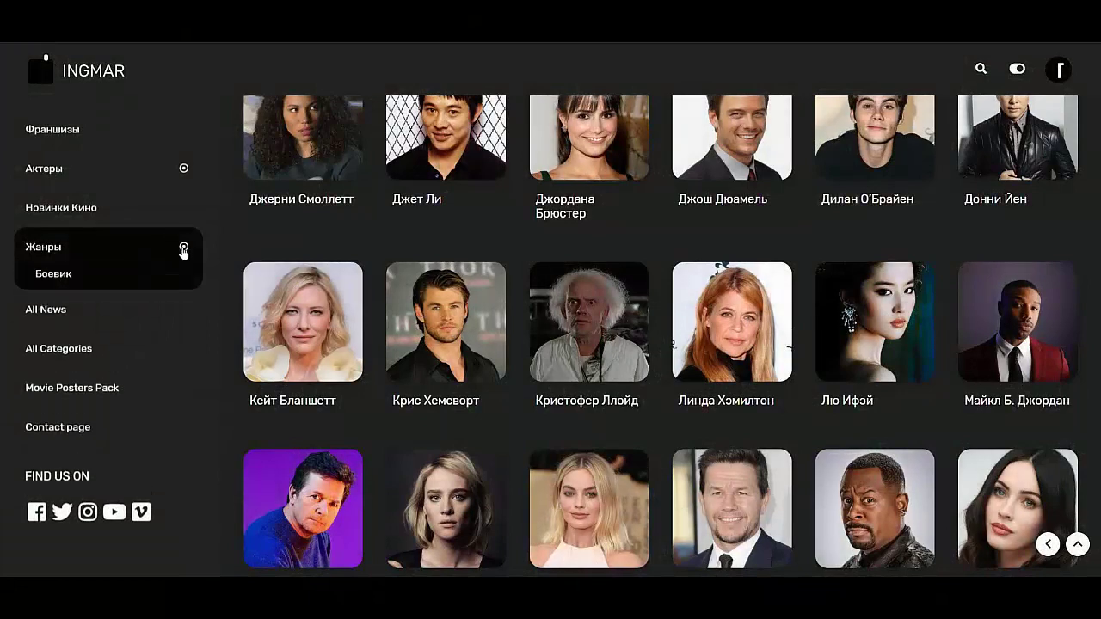
pyautogui.scroll(-1, 170, 294)
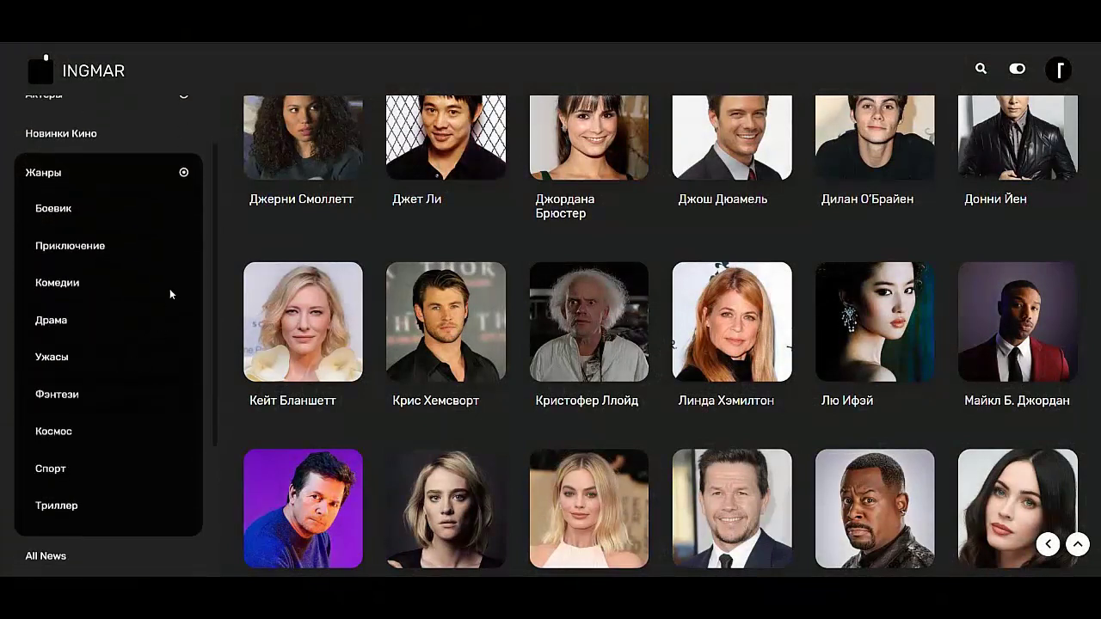
pyautogui.click(184, 173)
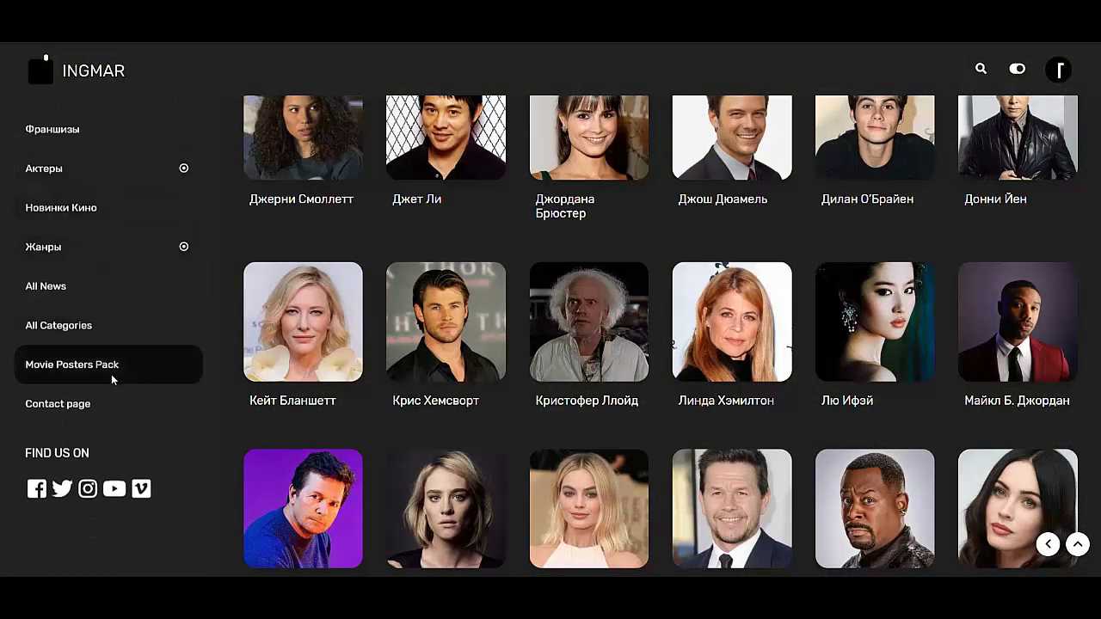
# - Open the site's All News page and look through the movies listed on it
pyautogui.click(52, 295)
pyautogui.scroll(-3, 541, 359)
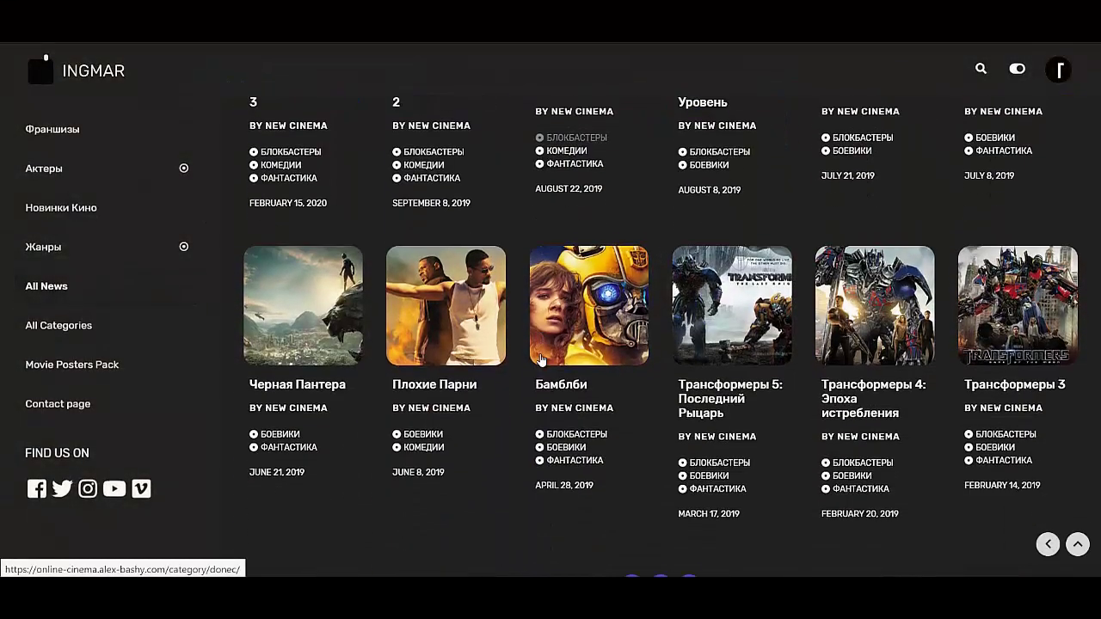
pyautogui.scroll(2, 540, 356)
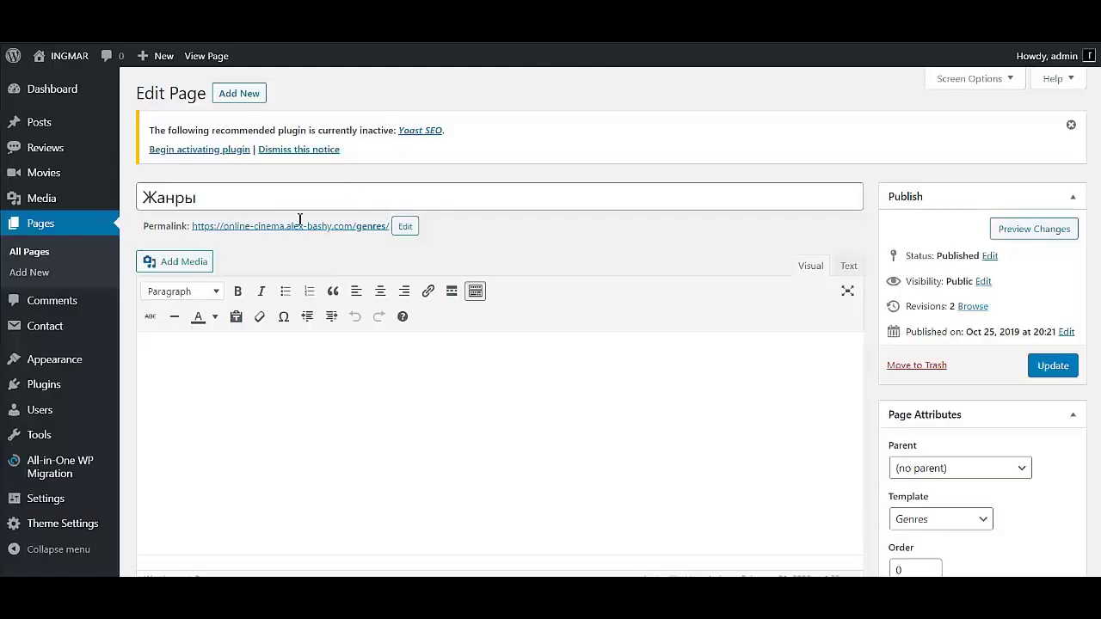
# - Rename the All News page as "Недавно Добавленные" and update it
pyautogui.click(31, 252)
pyautogui.scroll(-1, 215, 392)
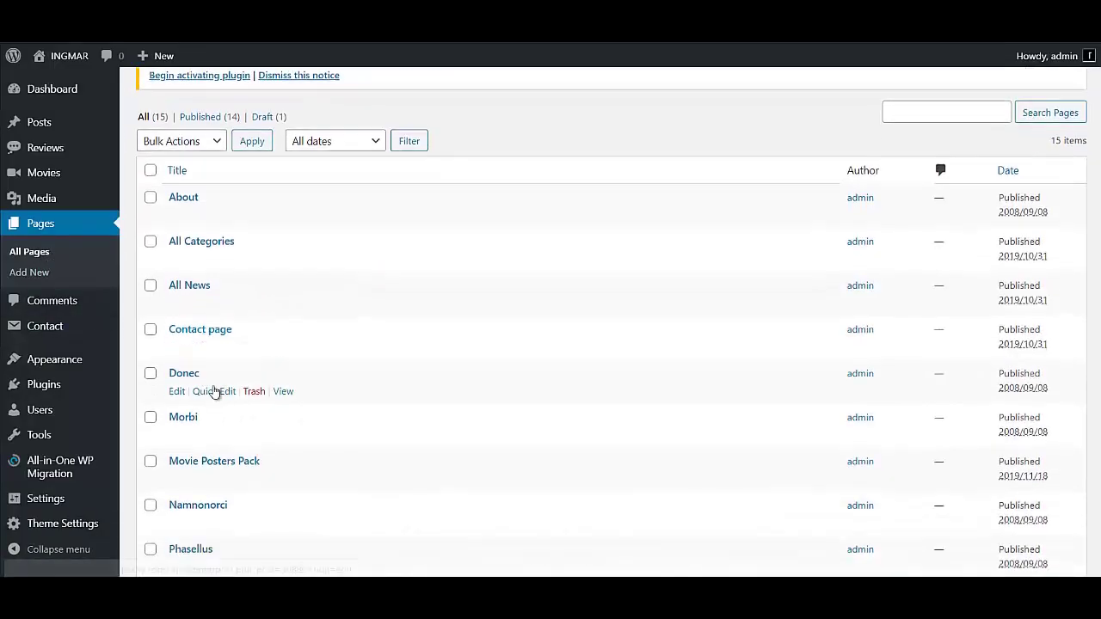
pyautogui.click(177, 304)
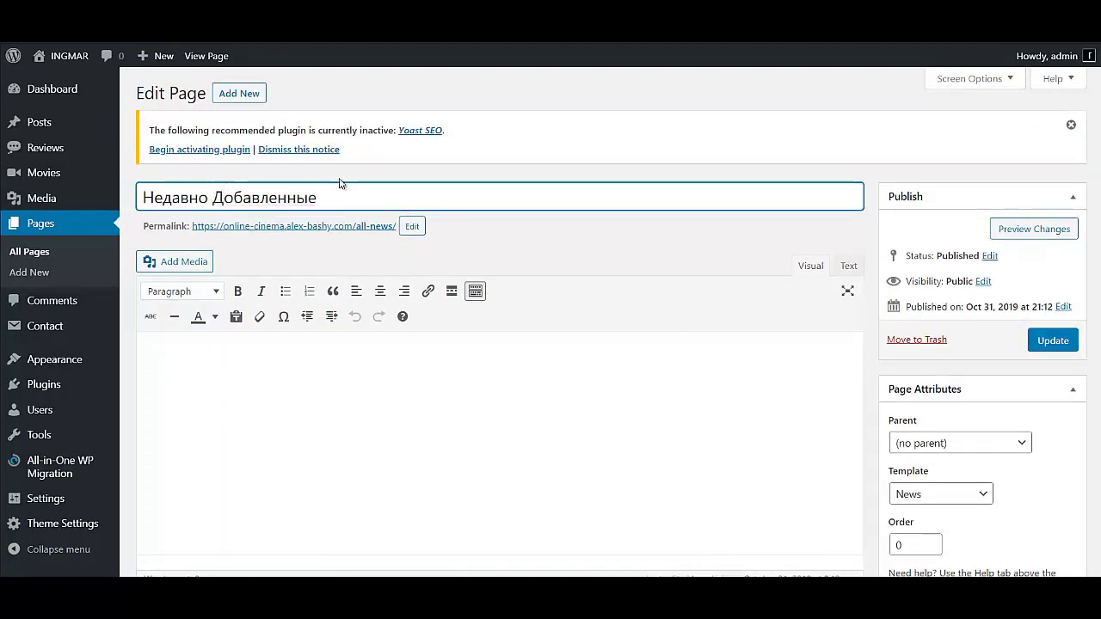
pyautogui.click(1064, 341)
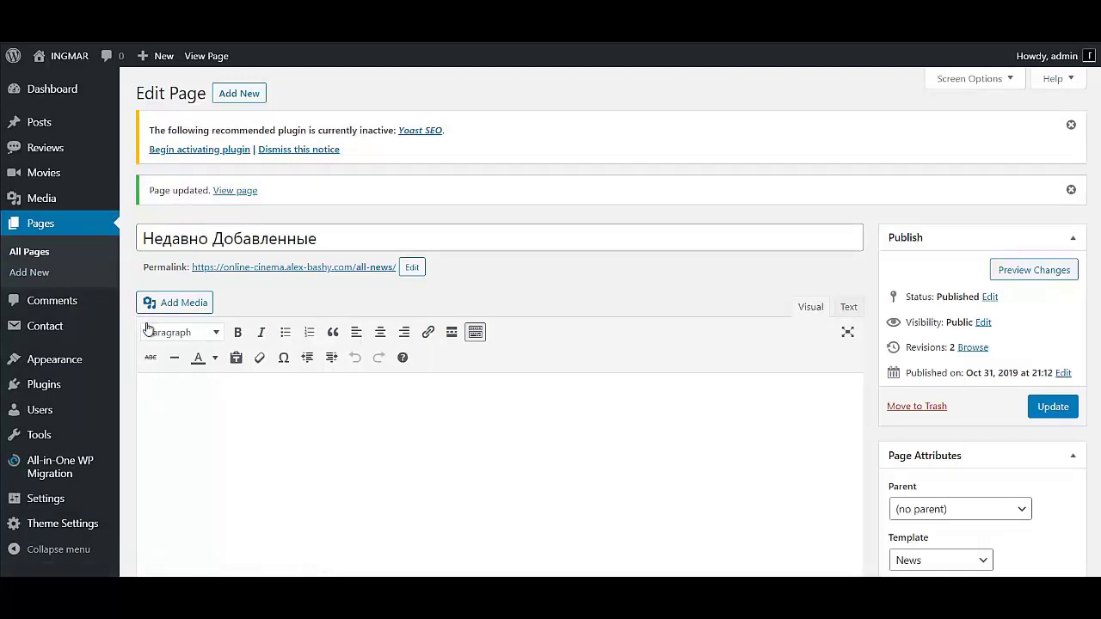
# - Rename the All Categories page as "Категории Фильмов" and update it
pyautogui.moveTo(113, 368)
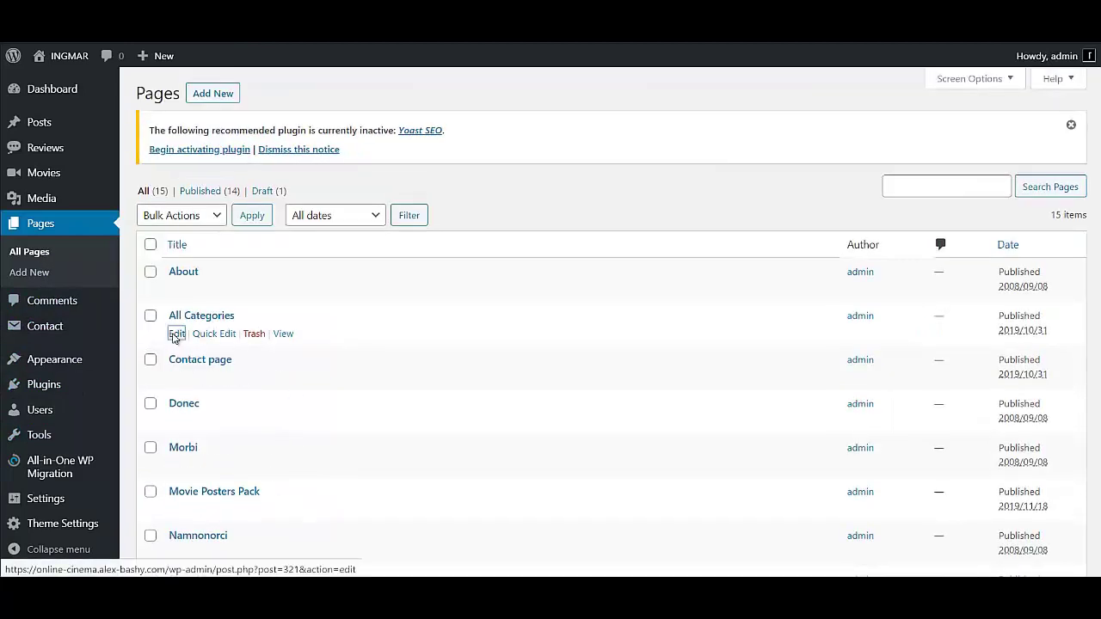
pyautogui.click(176, 333)
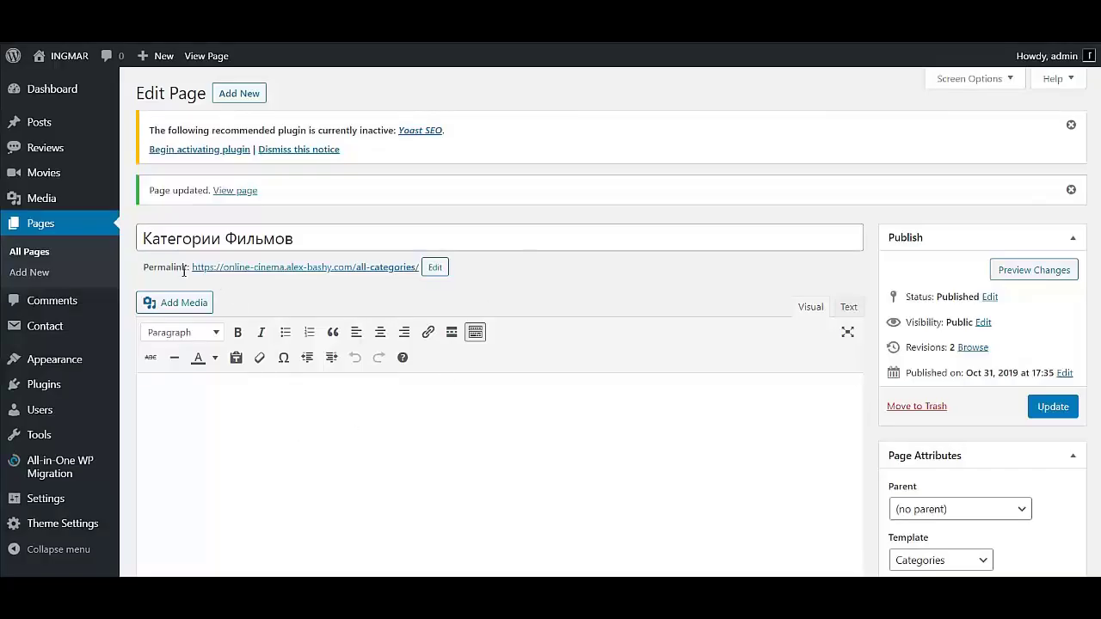
# - Rename the Contact page as "Контакты" and update it
pyautogui.click(38, 256)
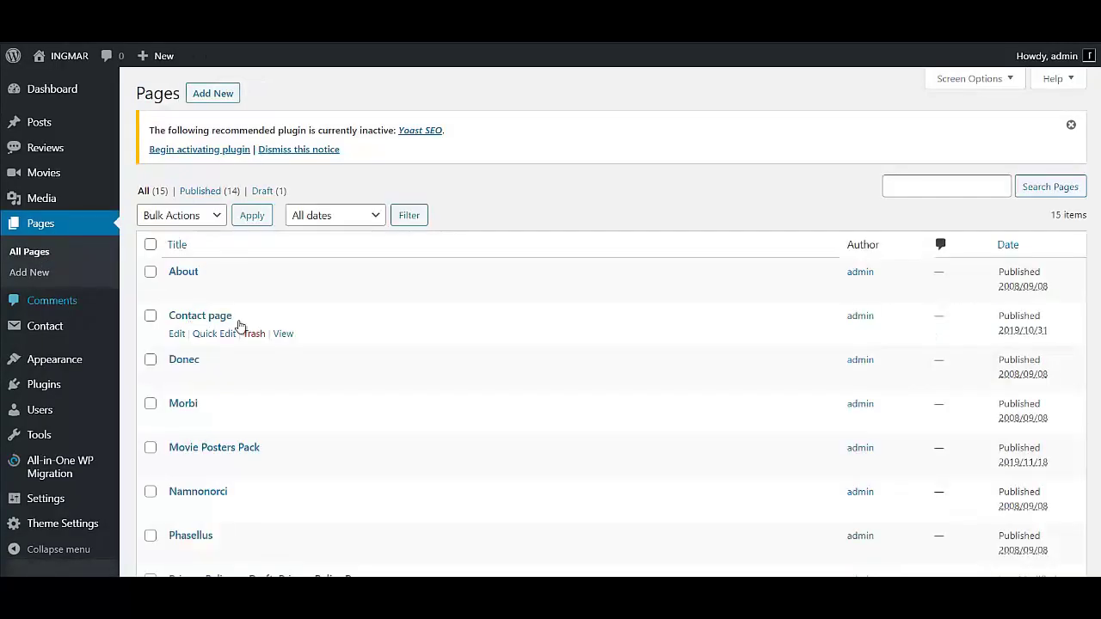
pyautogui.scroll(-1, 241, 327)
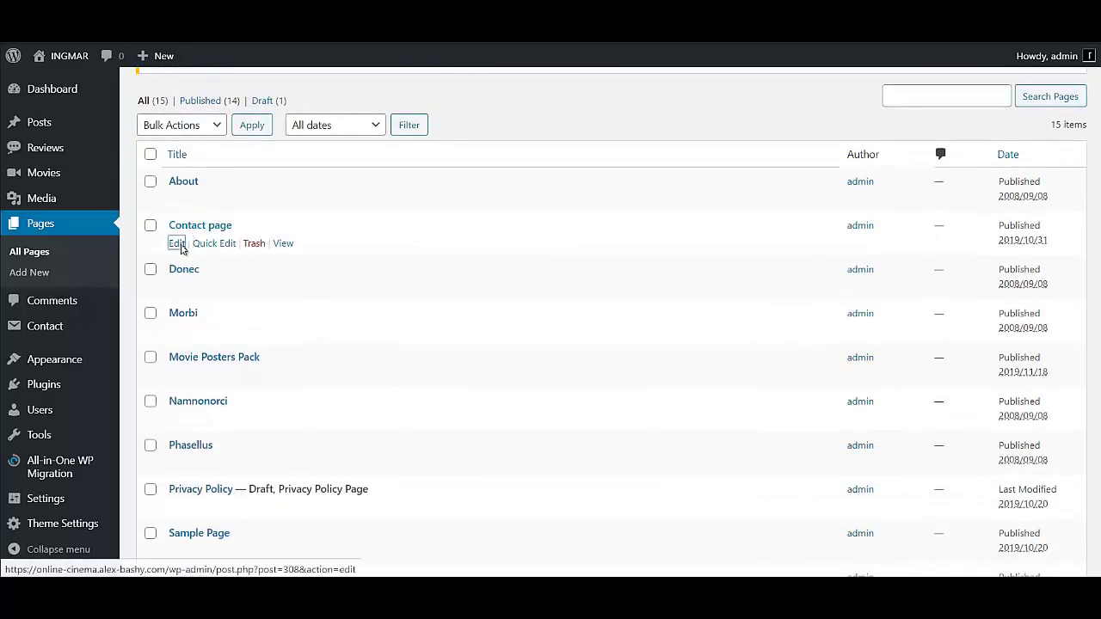
pyautogui.click(176, 243)
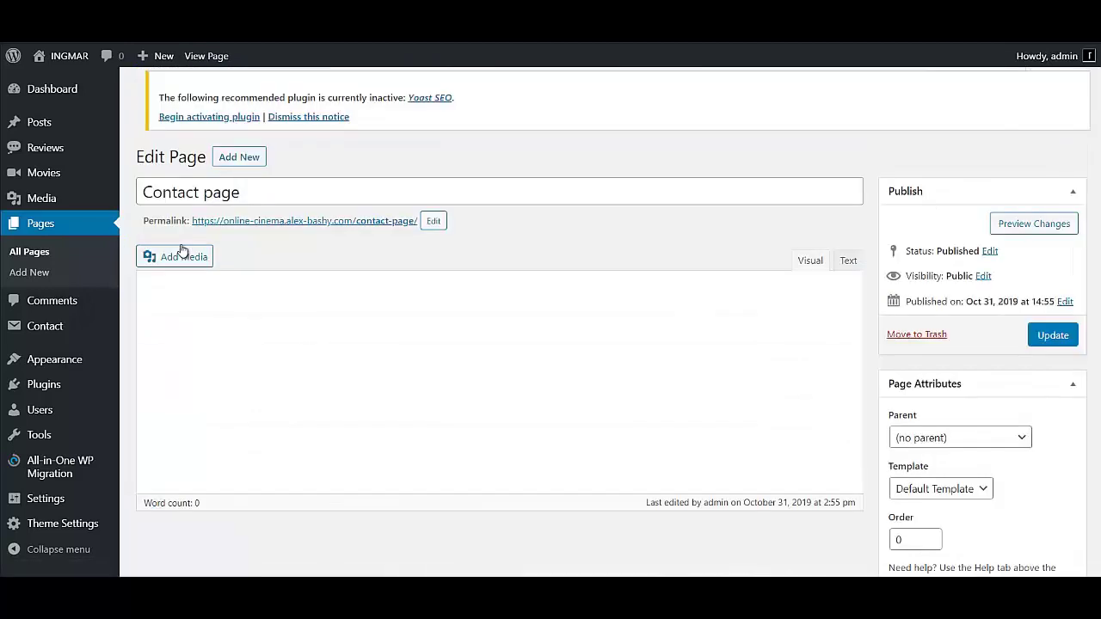
pyautogui.click(234, 197)
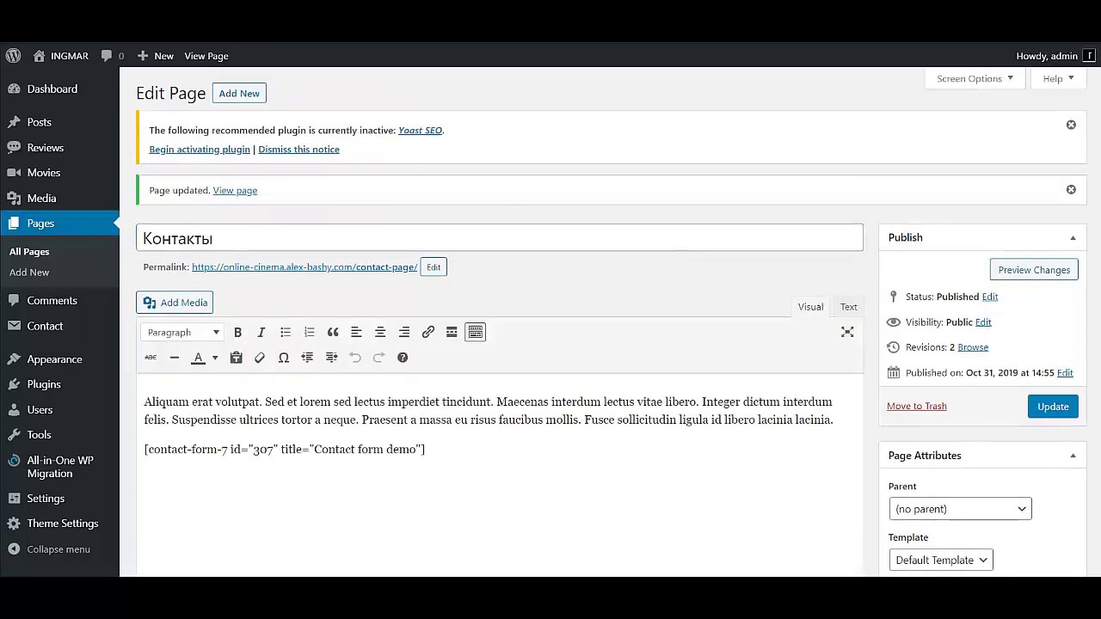
# - View the site's About page and look through the home page and its side menu
pyautogui.click(45, 252)
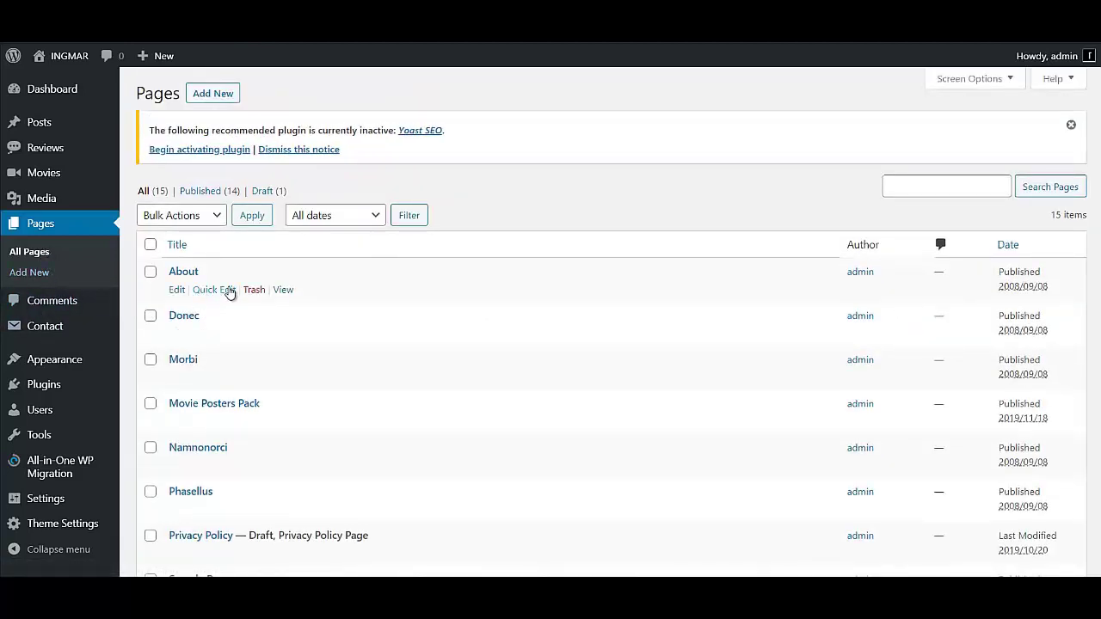
pyautogui.click(284, 290)
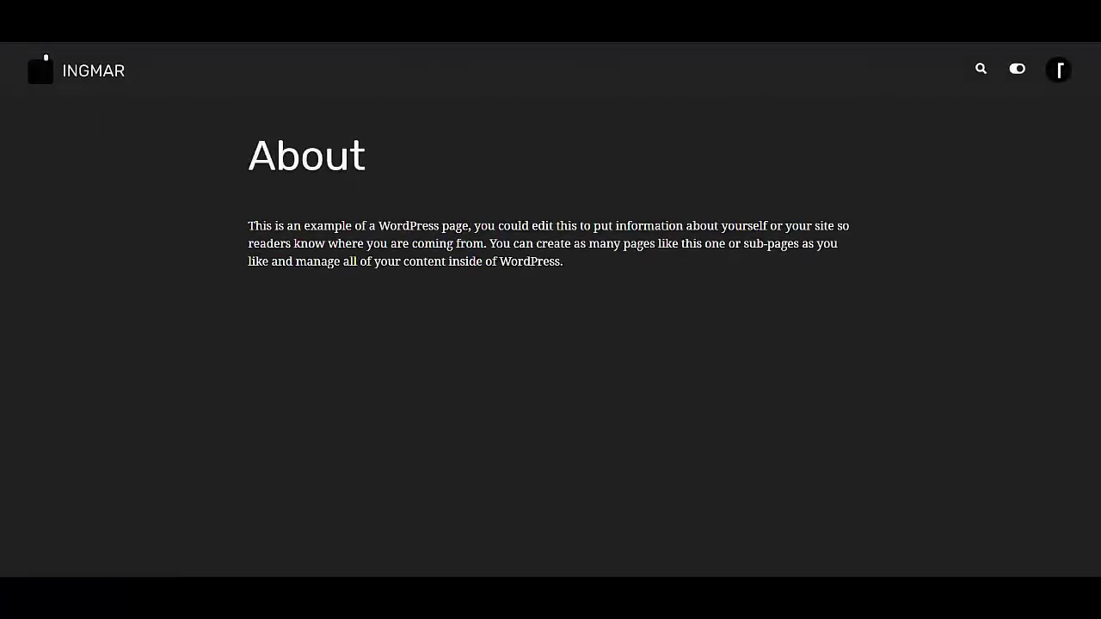
pyautogui.click(95, 72)
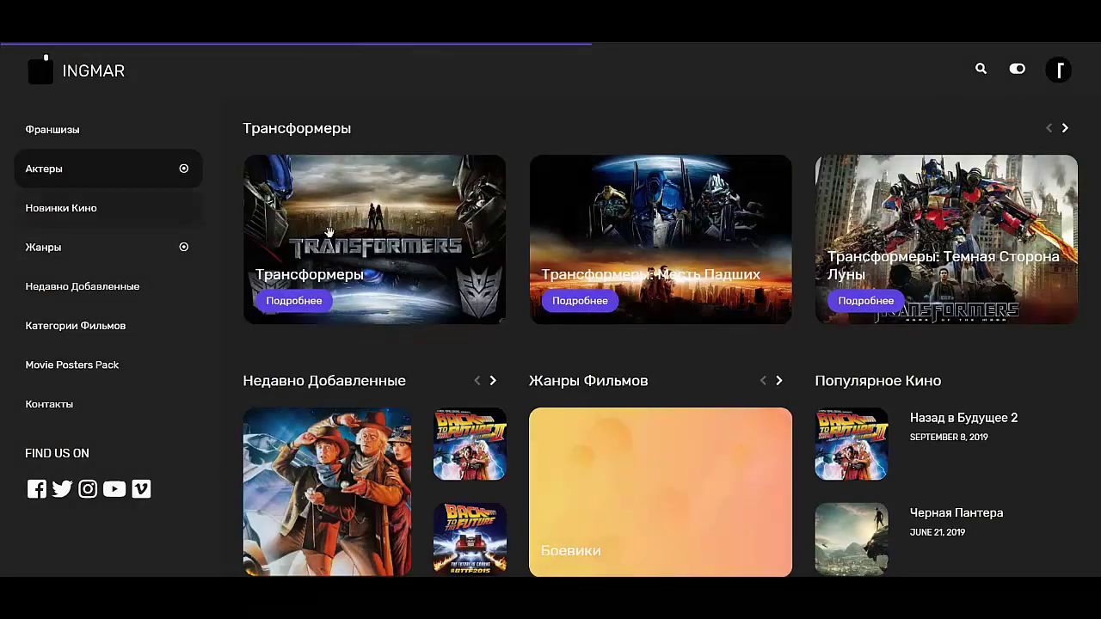
pyautogui.scroll(-4, 77, 296)
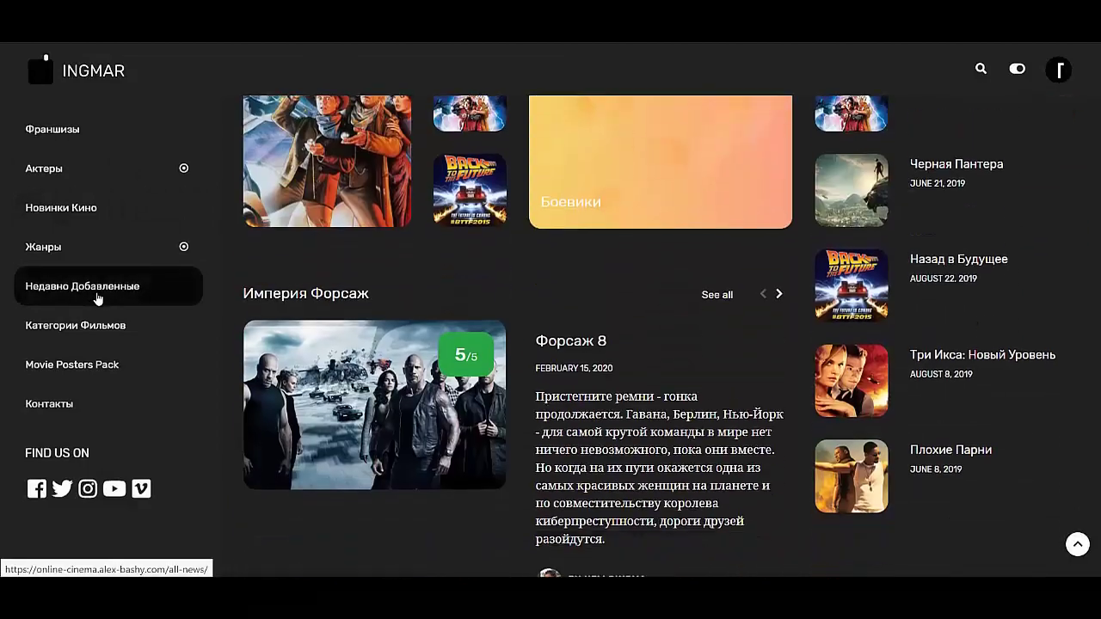
pyautogui.scroll(4, 98, 297)
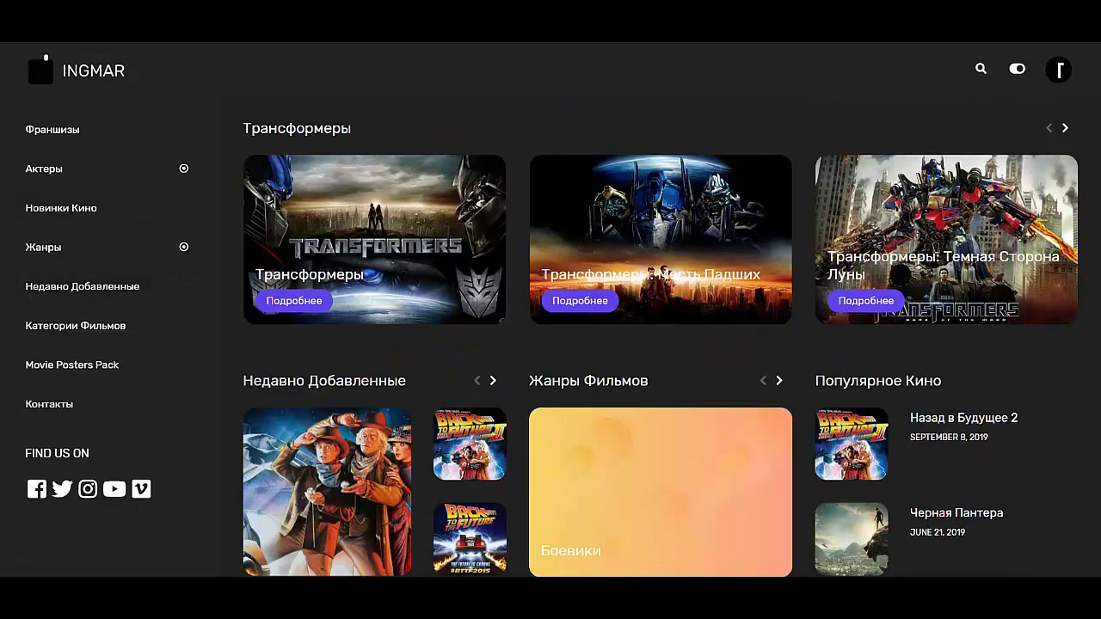
# - Rename the About page as "O New Cinema", update it and return to the list of pages
pyautogui.hotkey('alt', 'Left')
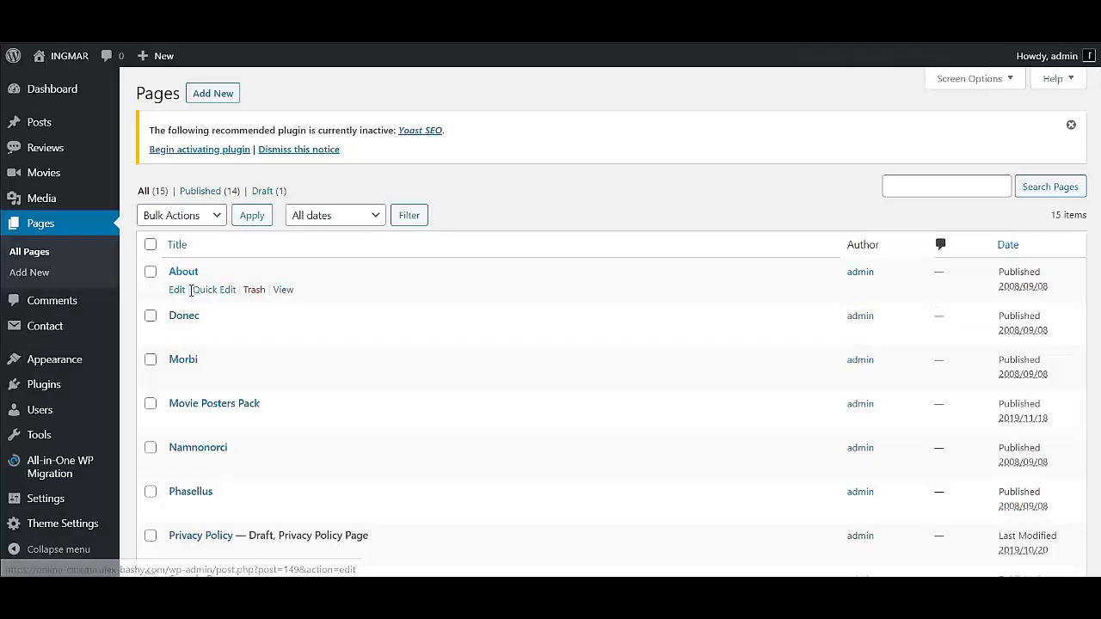
pyautogui.click(177, 290)
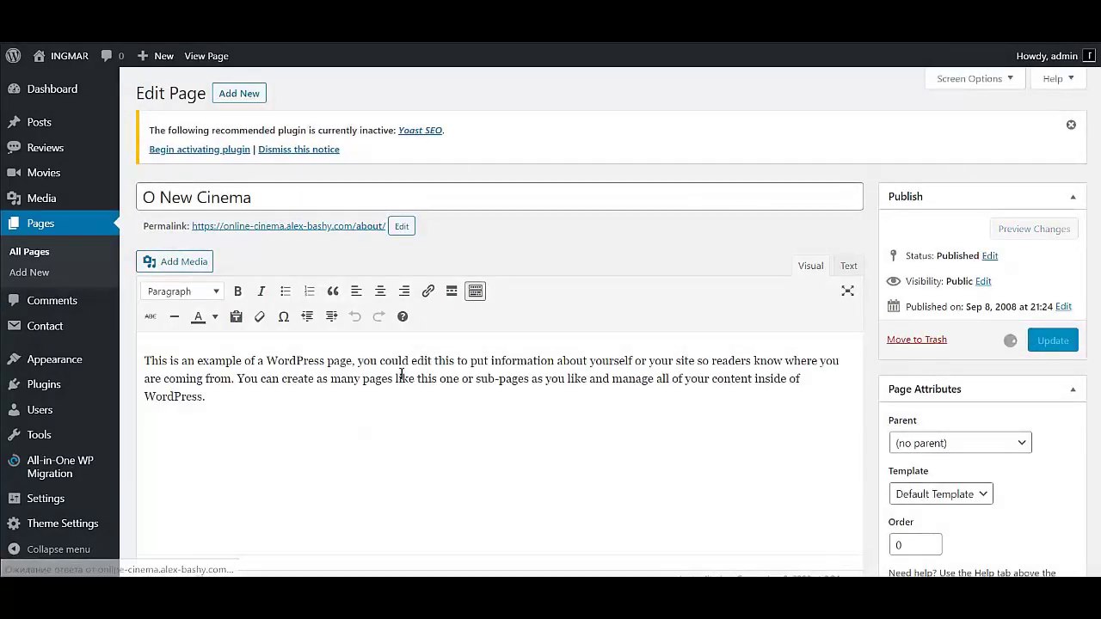
pyautogui.click(19, 256)
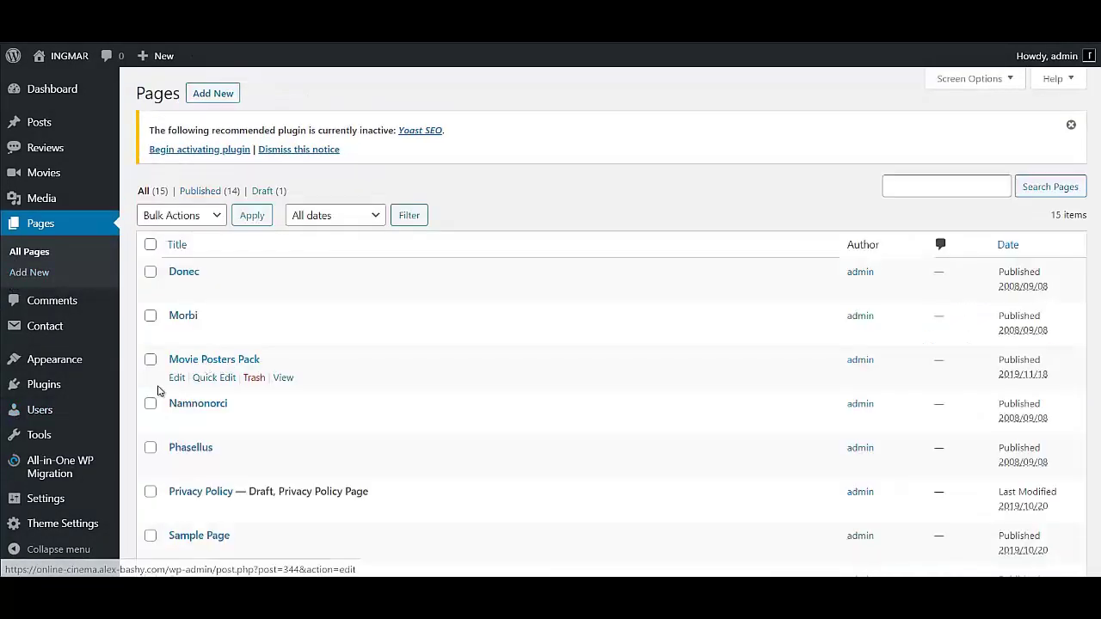
# - View the Movie Posters Pack page on the site and look through its posters
pyautogui.click(283, 378)
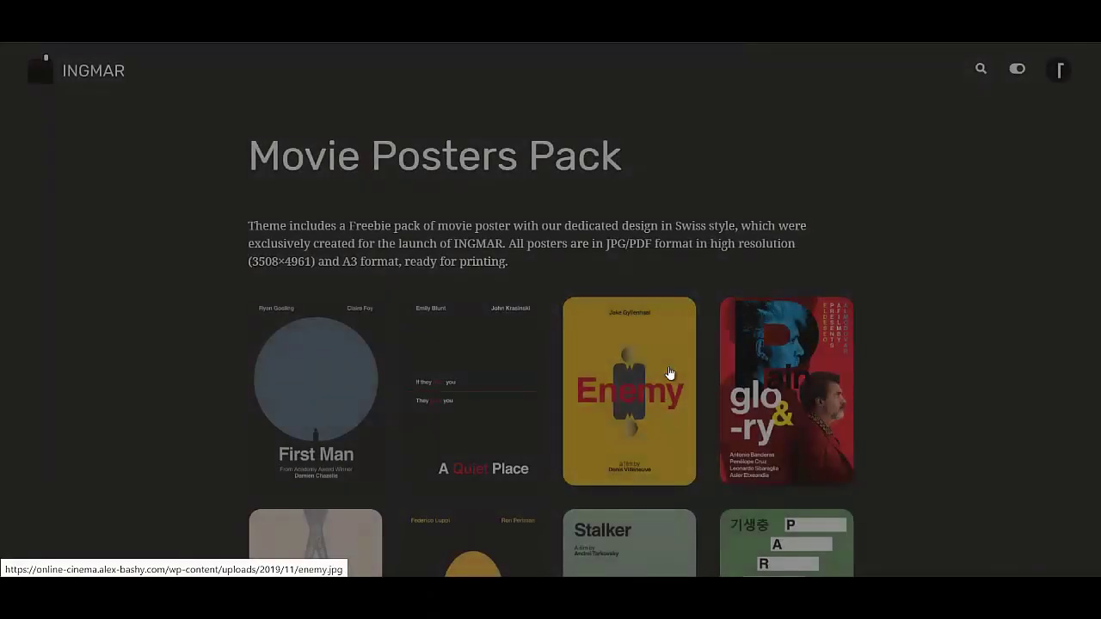
pyautogui.scroll(-10, 611, 396)
pyautogui.scroll(2, 611, 396)
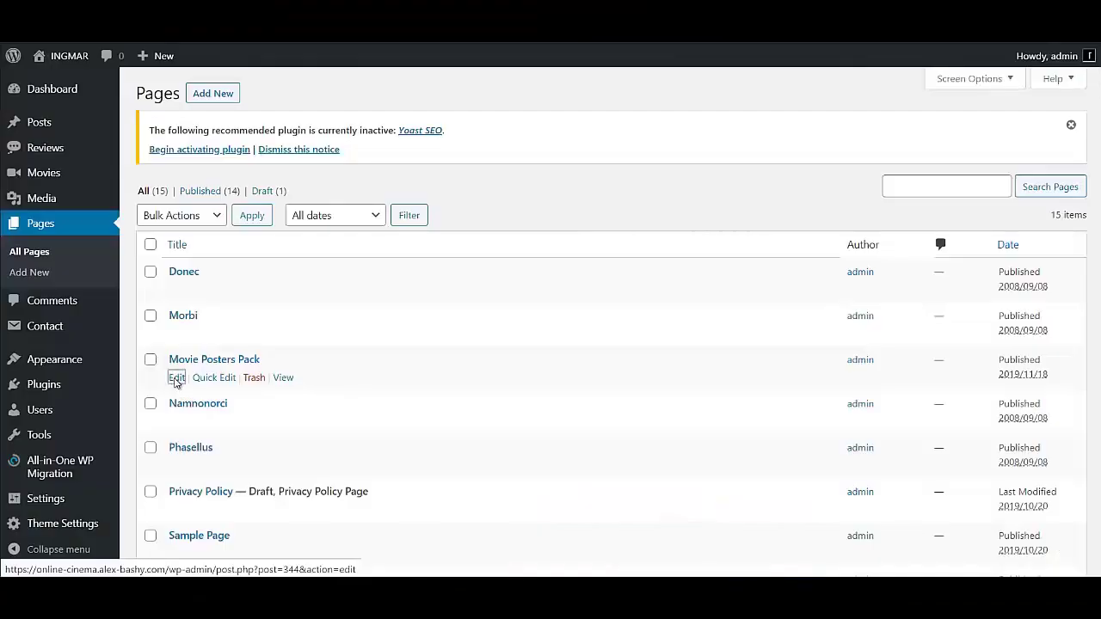
# - Rename the Movie Posters Pack page as "Кино-Постеры", delete the intro text above its gallery and update it
pyautogui.click(176, 377)
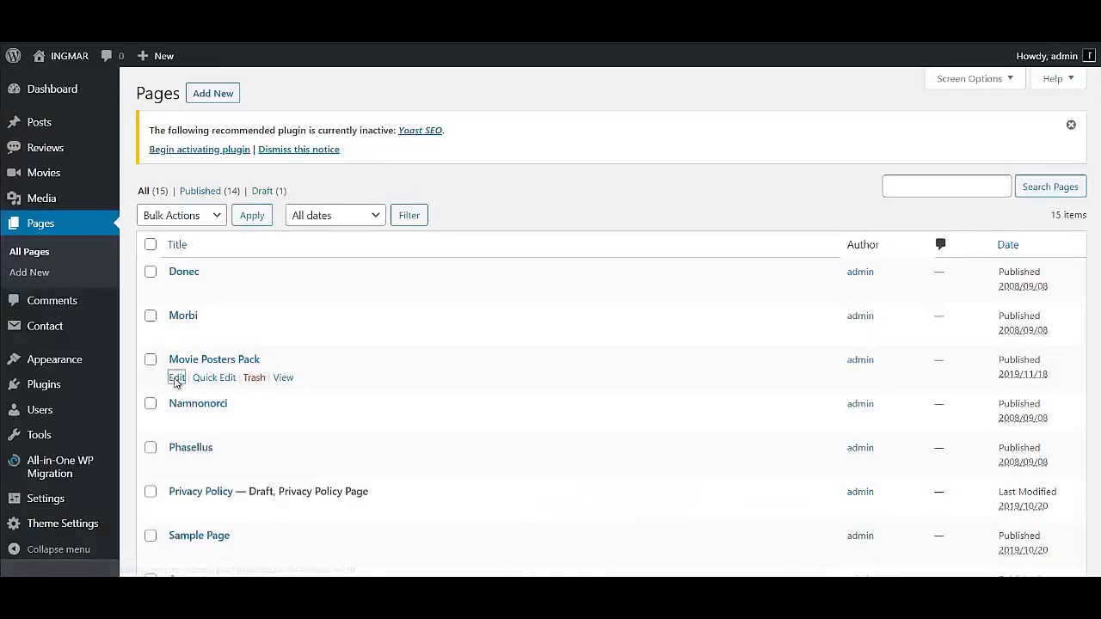
pyautogui.scroll(-15, 431, 338)
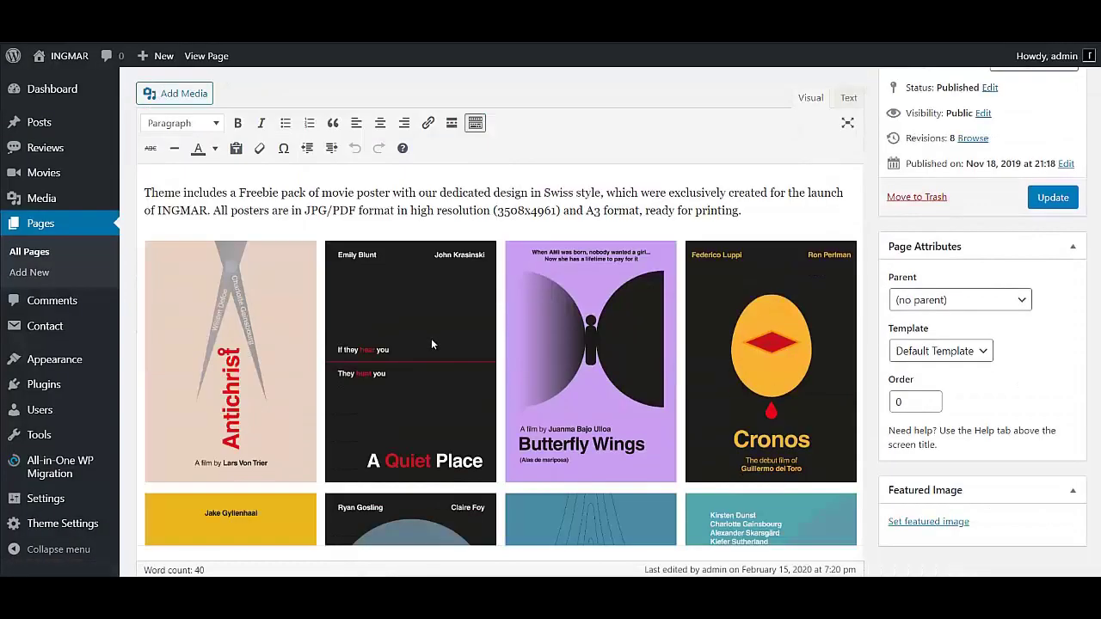
pyautogui.scroll(-10, 557, 355)
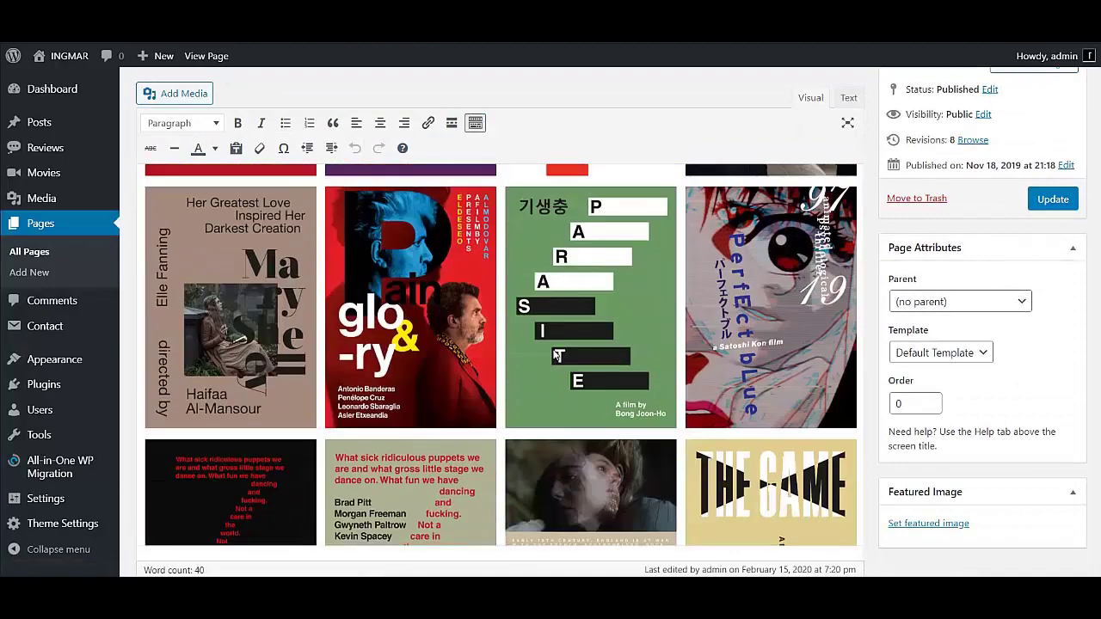
pyautogui.scroll(6, 568, 338)
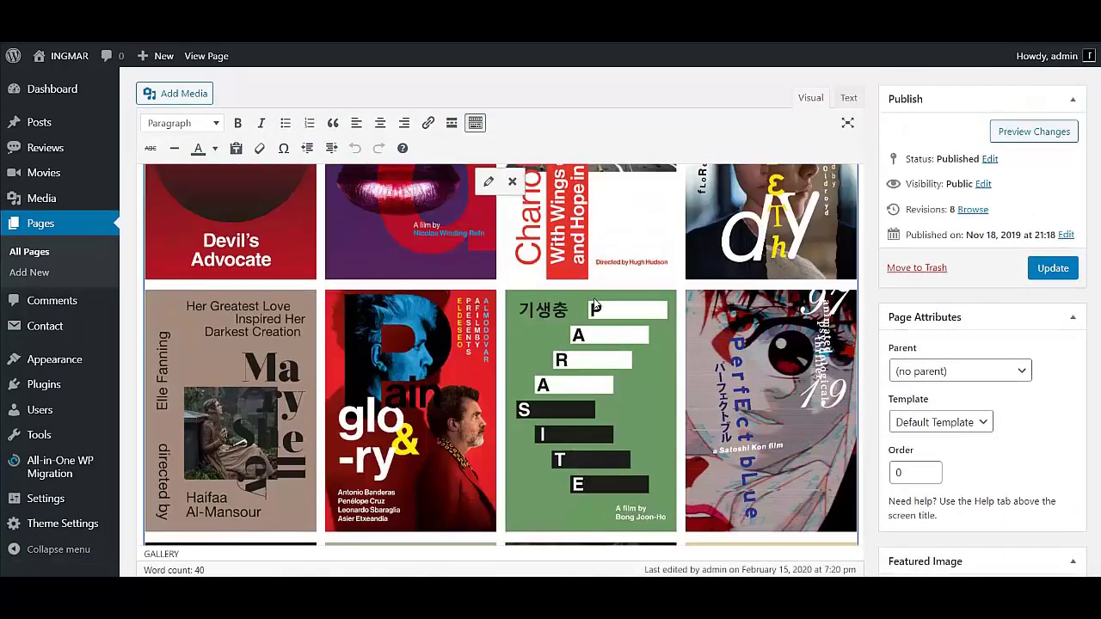
pyautogui.scroll(15, 595, 303)
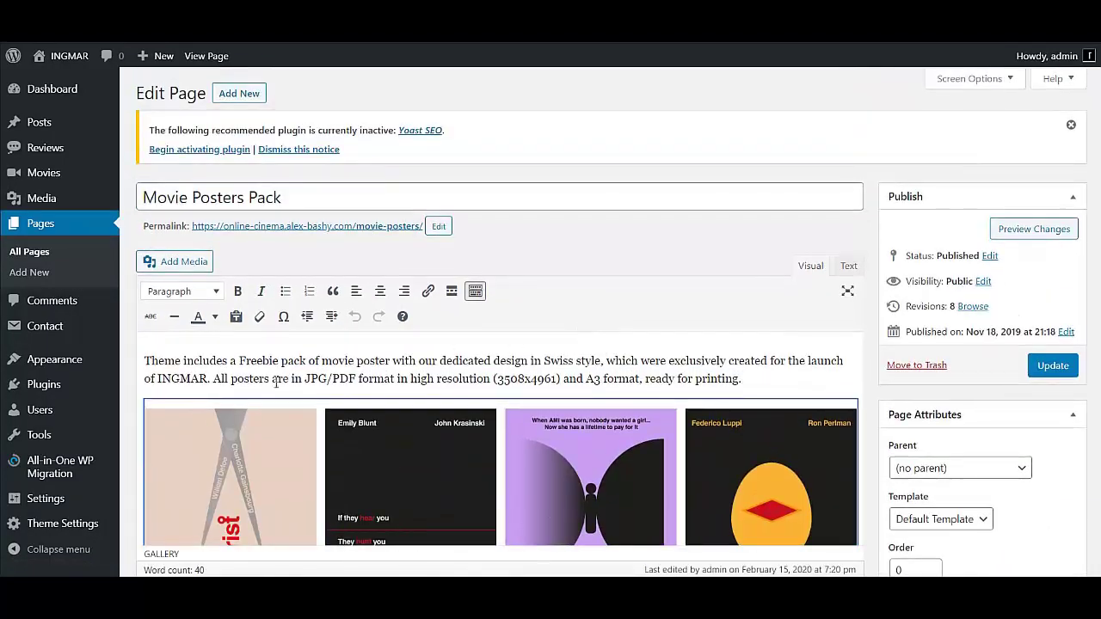
pyautogui.click(258, 197)
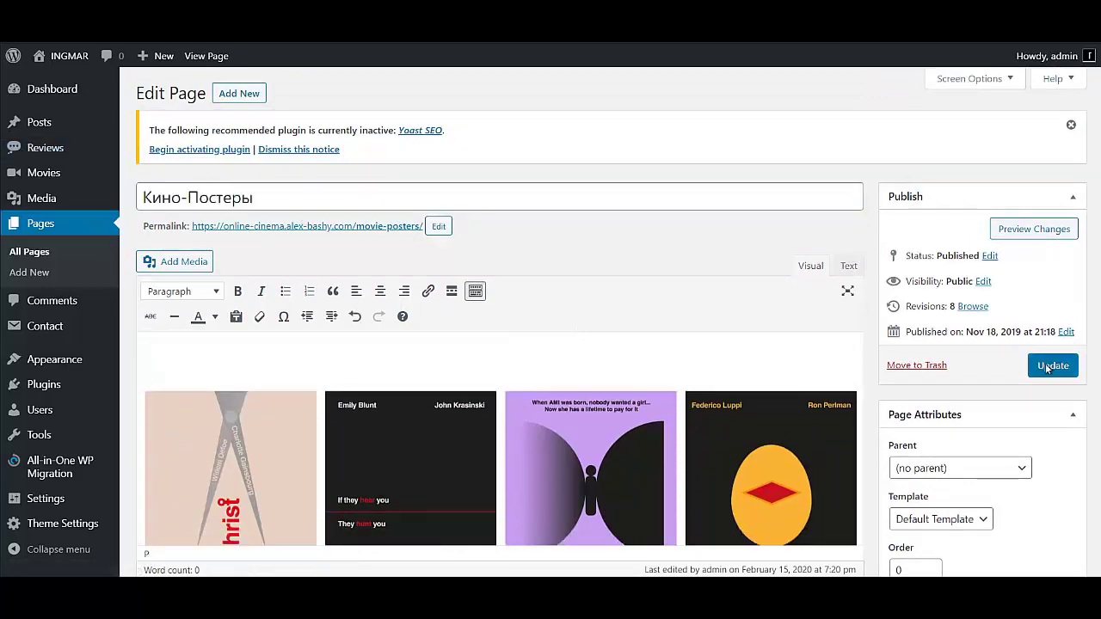
pyautogui.click(1047, 368)
# - Reload the site's Категории Фильмов page to check the side menu, and review the renamed pages in the list of all pages
pyautogui.moveTo(26, 397)
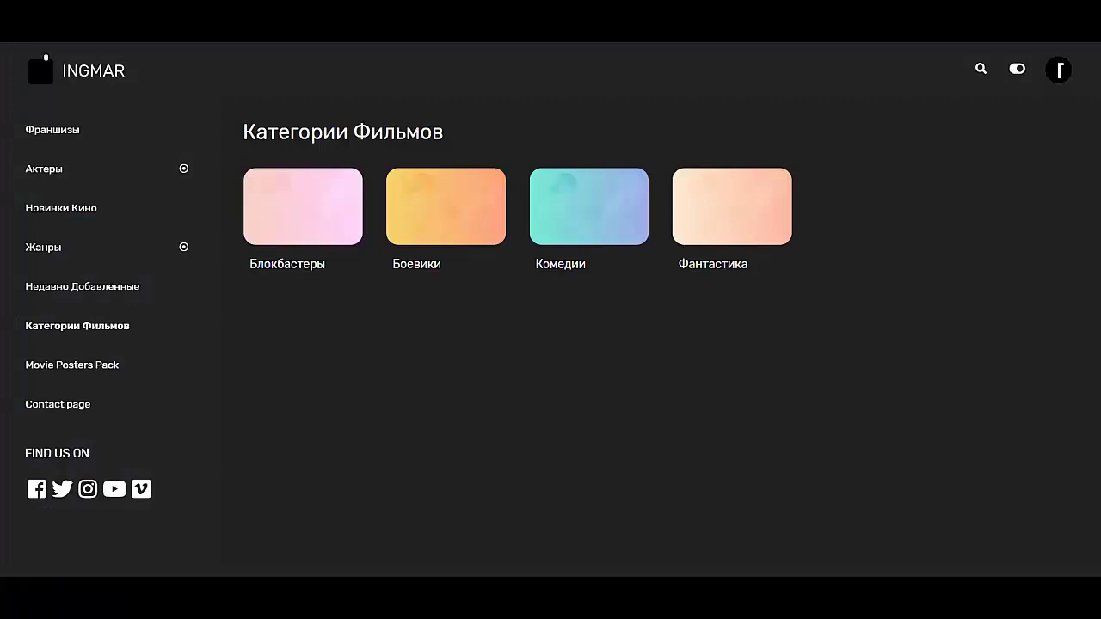
pyautogui.press('F5')
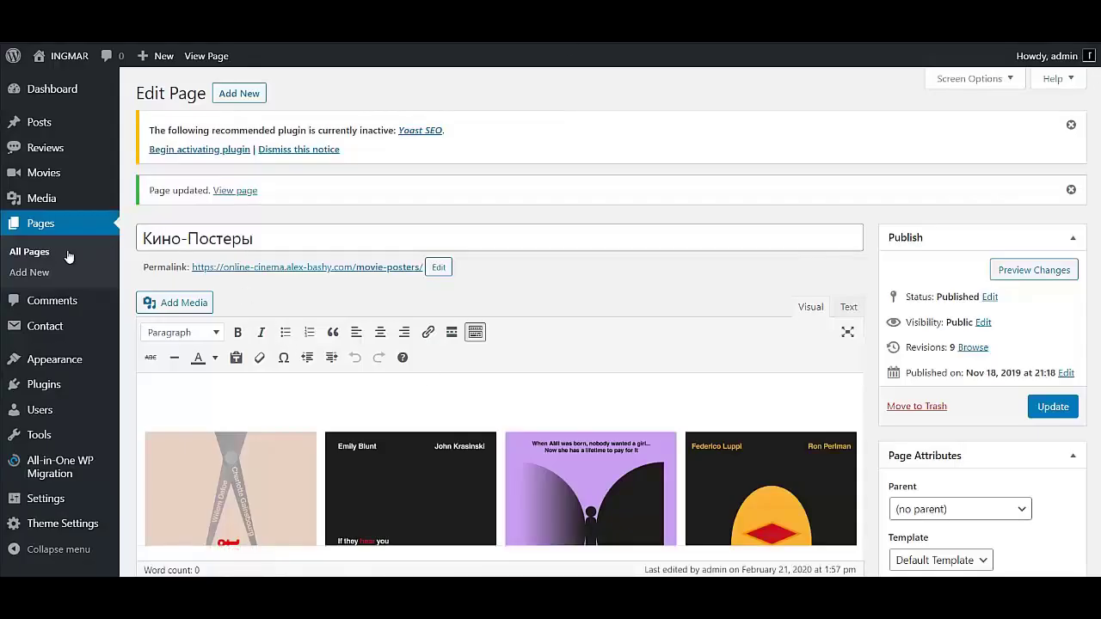
pyautogui.click(30, 251)
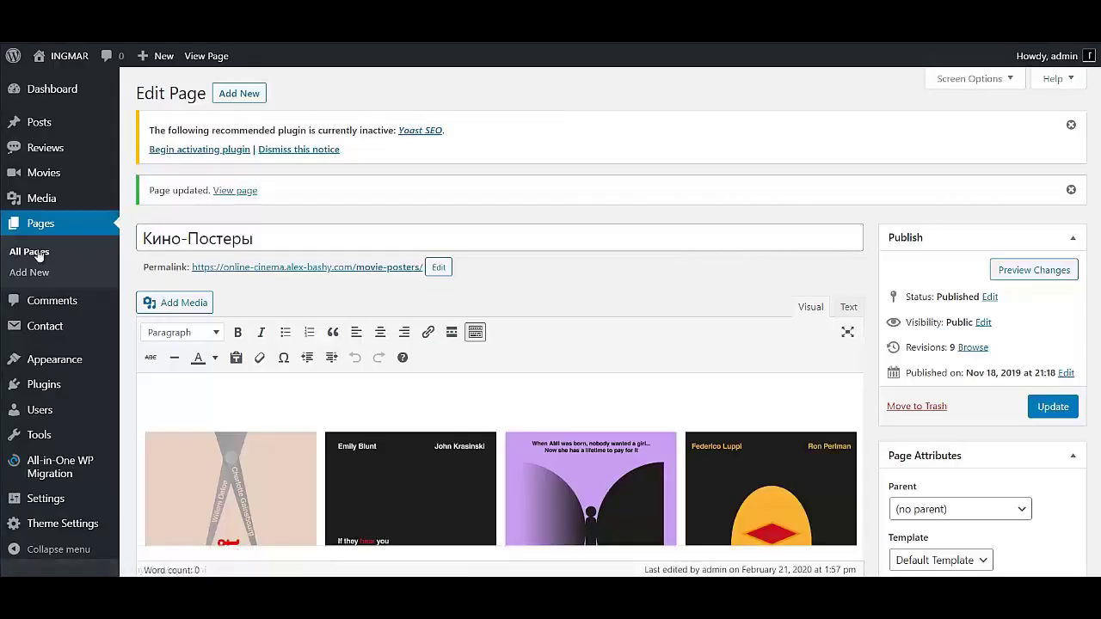
pyautogui.scroll(-5, 526, 350)
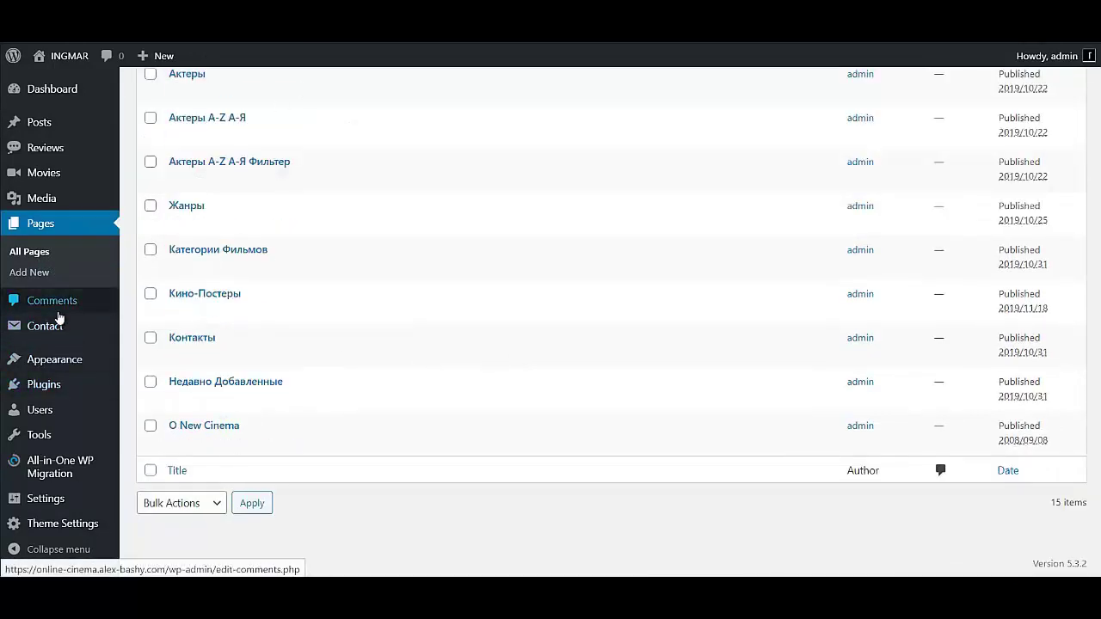
# - Open the Sidenav menu for editing in the theme customizer
pyautogui.moveTo(35, 359)
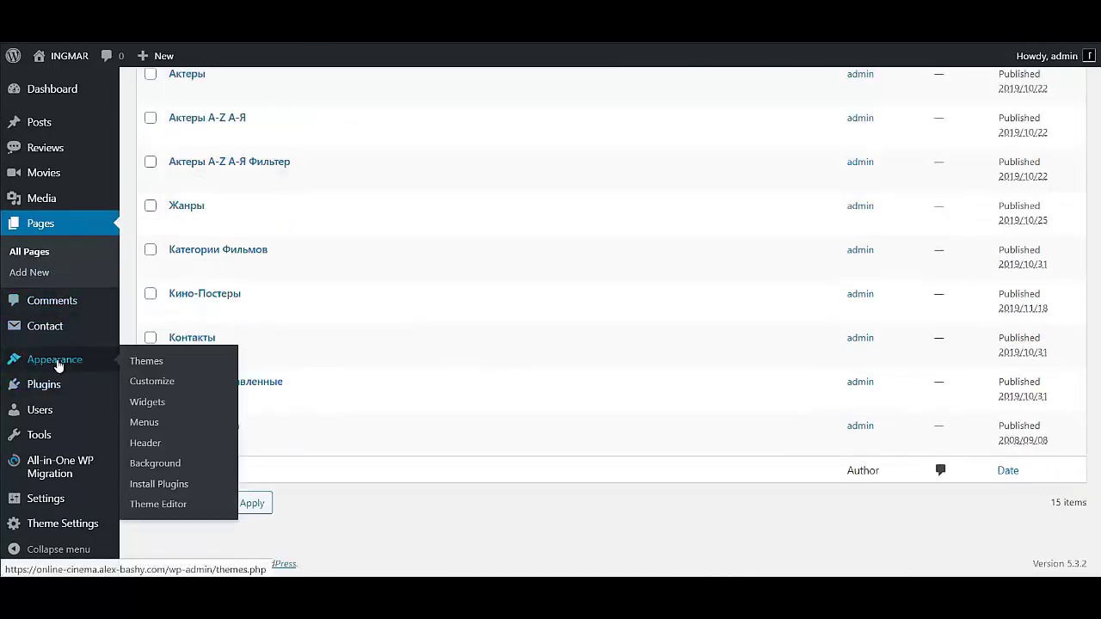
pyautogui.click(158, 382)
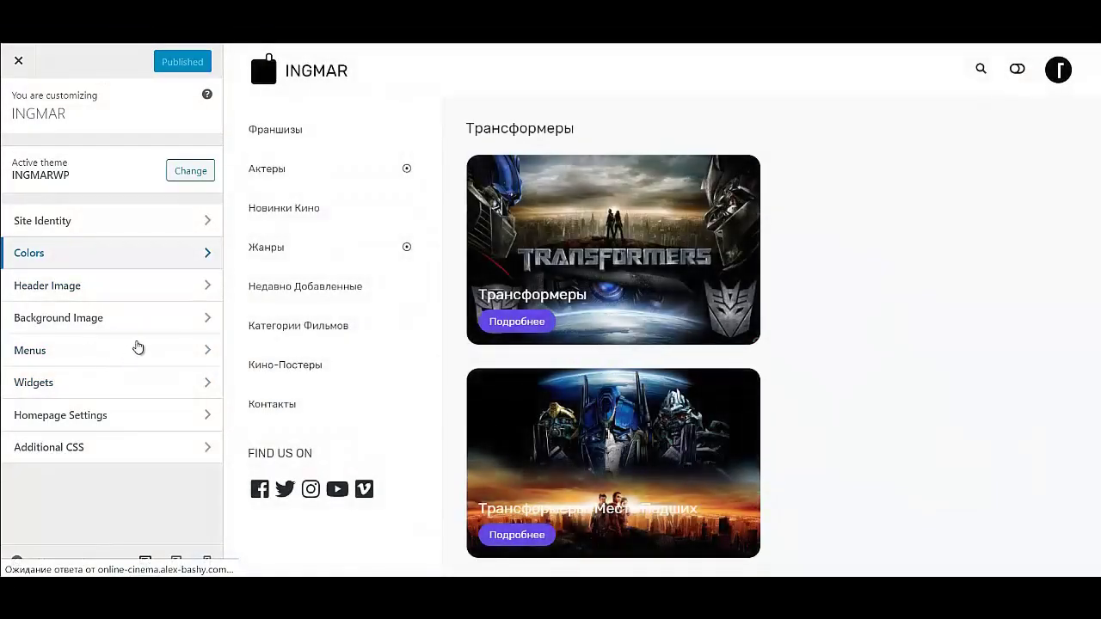
pyautogui.click(137, 347)
pyautogui.click(109, 187)
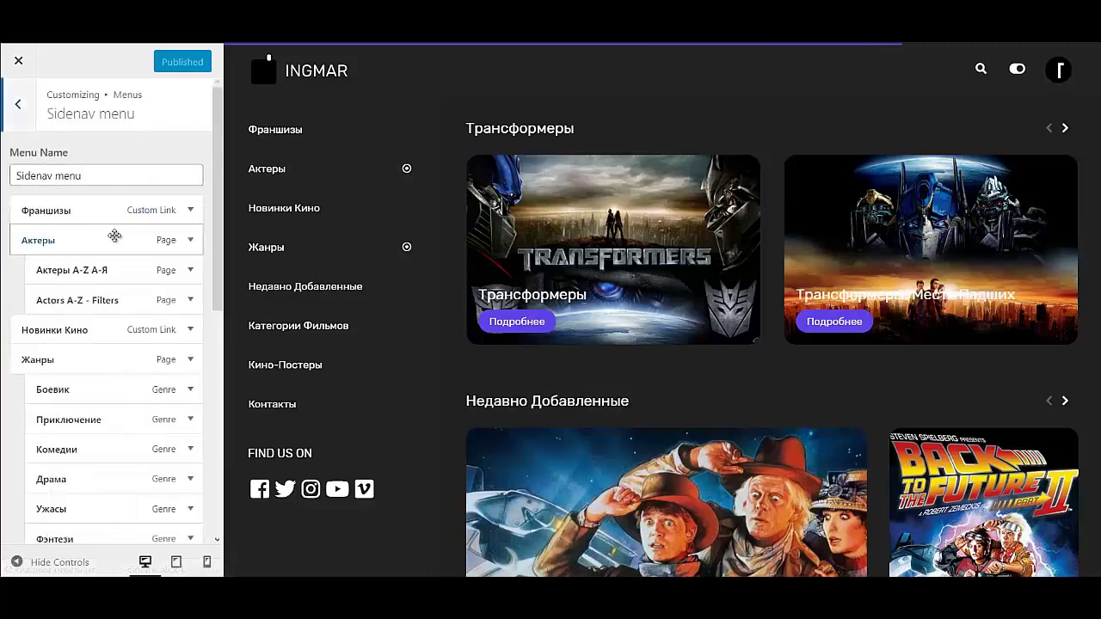
# - Add the O New Cinema page as an item of the Sidenav menu
pyautogui.scroll(-5, 128, 433)
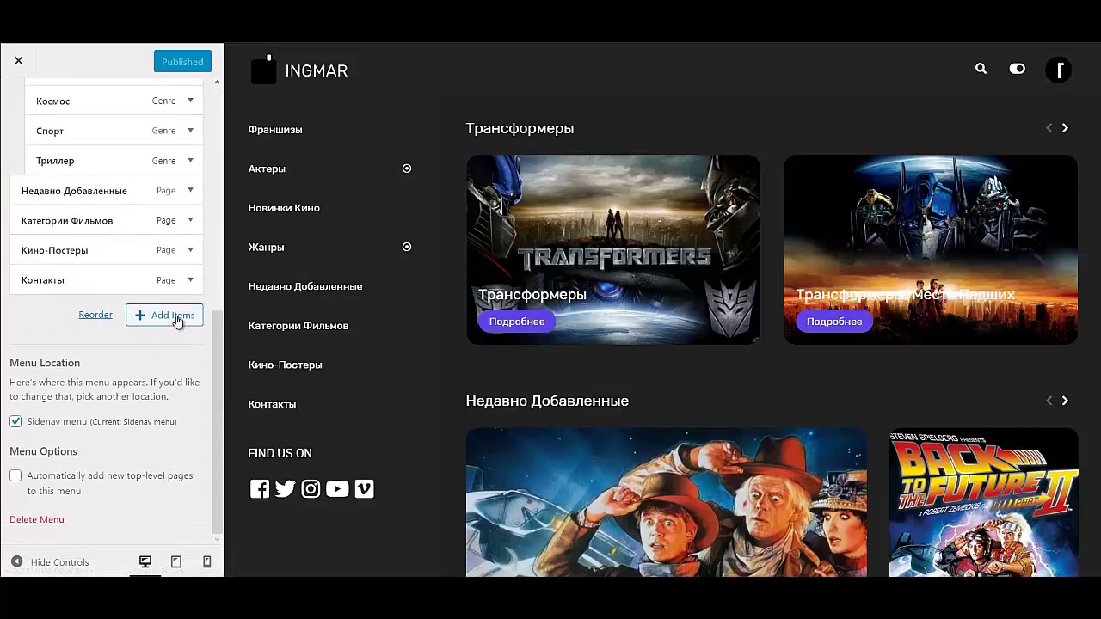
pyautogui.click(176, 316)
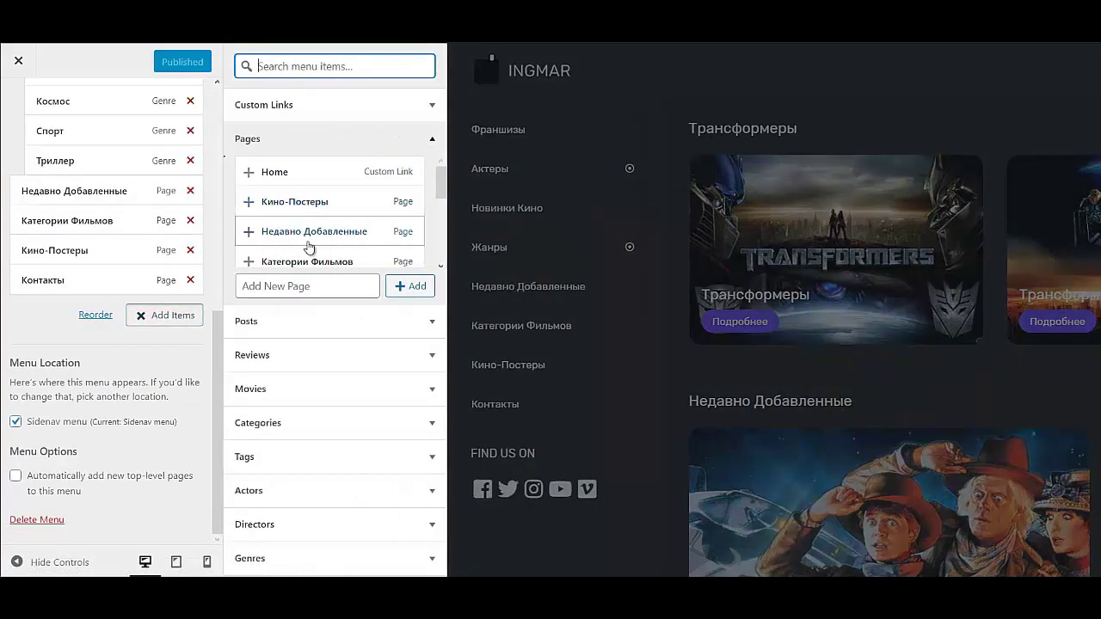
pyautogui.scroll(-5, 376, 226)
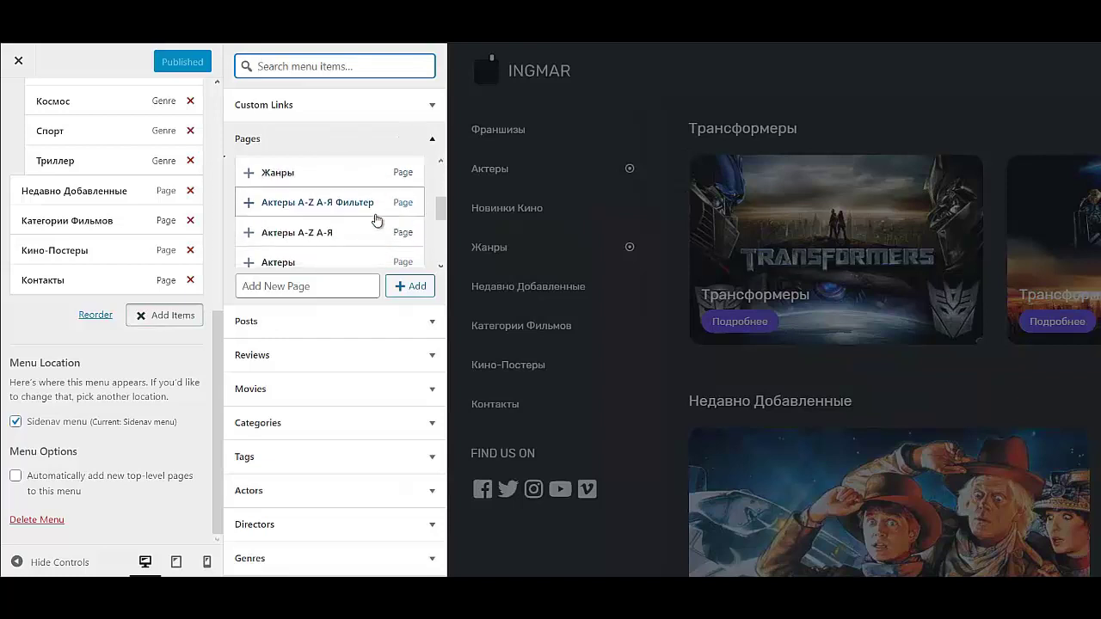
pyautogui.scroll(3, 375, 220)
pyautogui.scroll(-5, 373, 217)
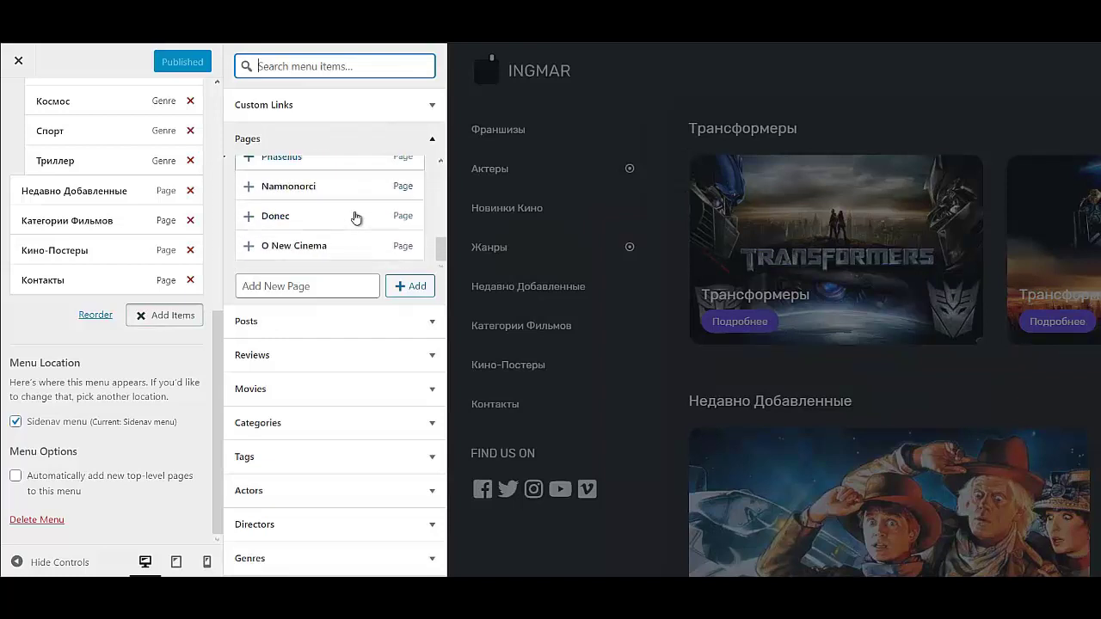
pyautogui.click(398, 286)
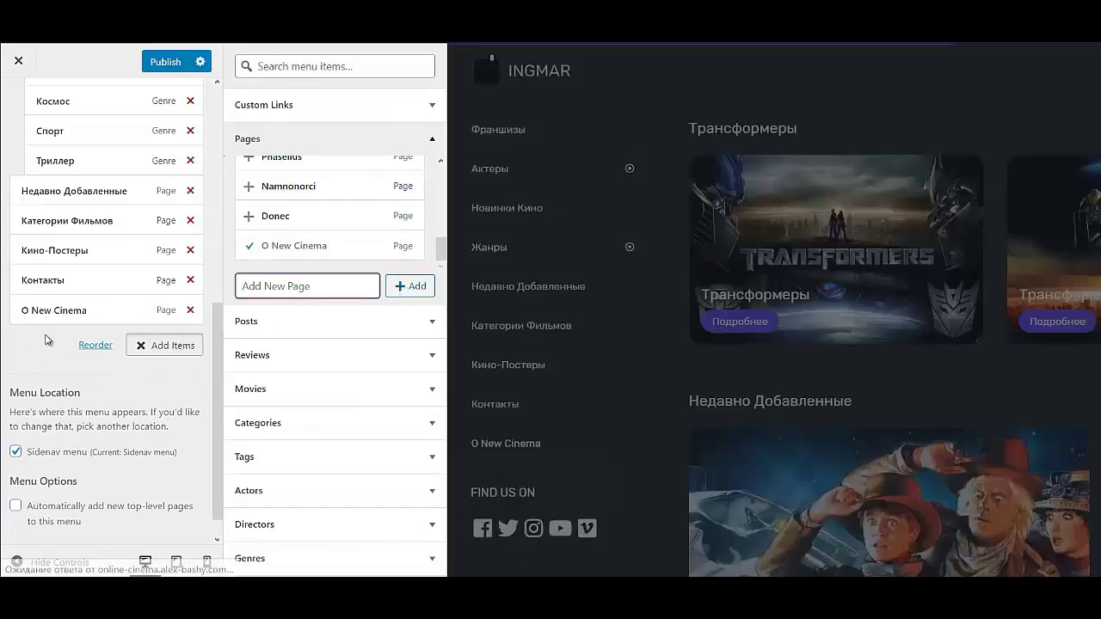
# - Move the O New Cinema item to the first position of the Sidenav menu as a top-level item
pyautogui.scroll(2, 52, 354)
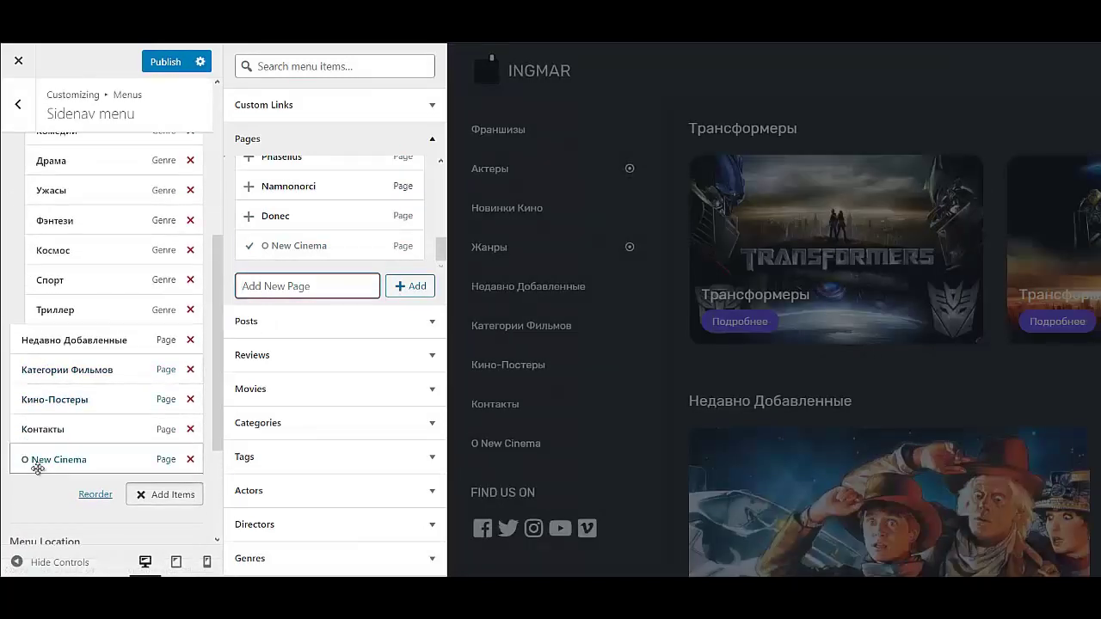
pyautogui.moveTo(34, 463); pyautogui.dragTo(53, 191)
pyautogui.scroll(3, 128, 223)
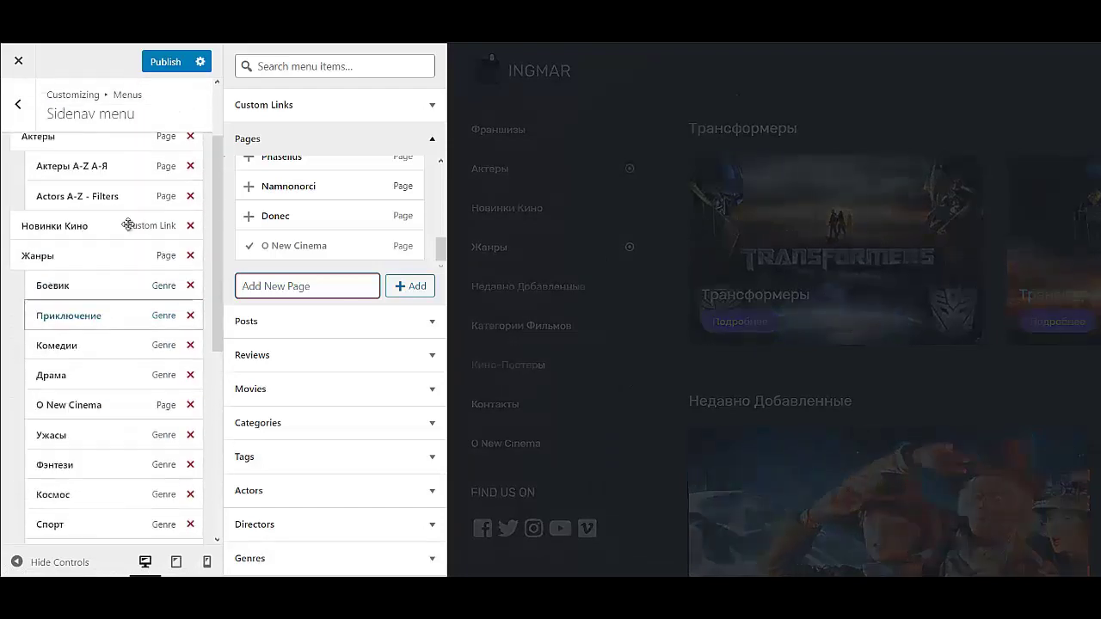
pyautogui.moveTo(78, 413); pyautogui.dragTo(88, 258)
pyautogui.scroll(2, 93, 269)
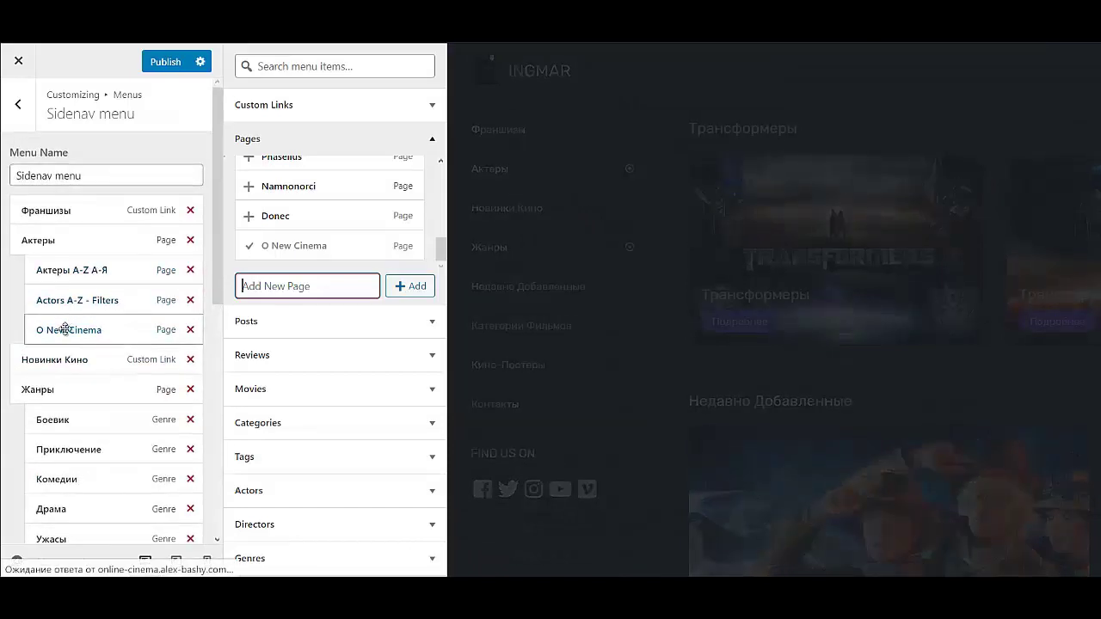
pyautogui.moveTo(57, 327); pyautogui.dragTo(52, 210)
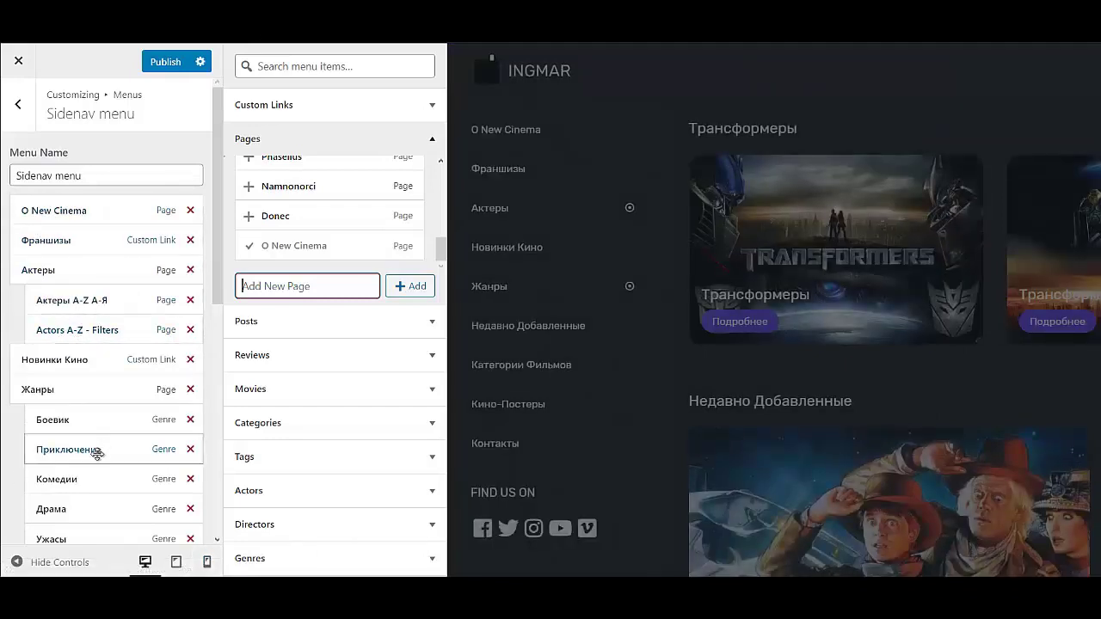
pyautogui.click(15, 439)
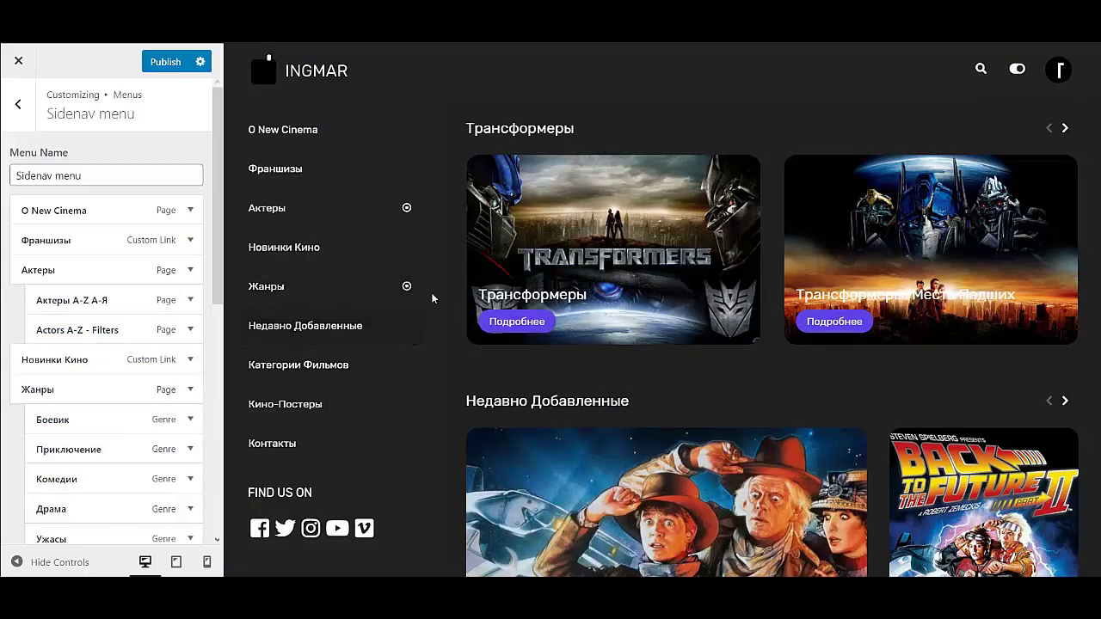
# - Check the Жанры submenu in the preview, publish the menu changes and leave the customizer
pyautogui.click(408, 287)
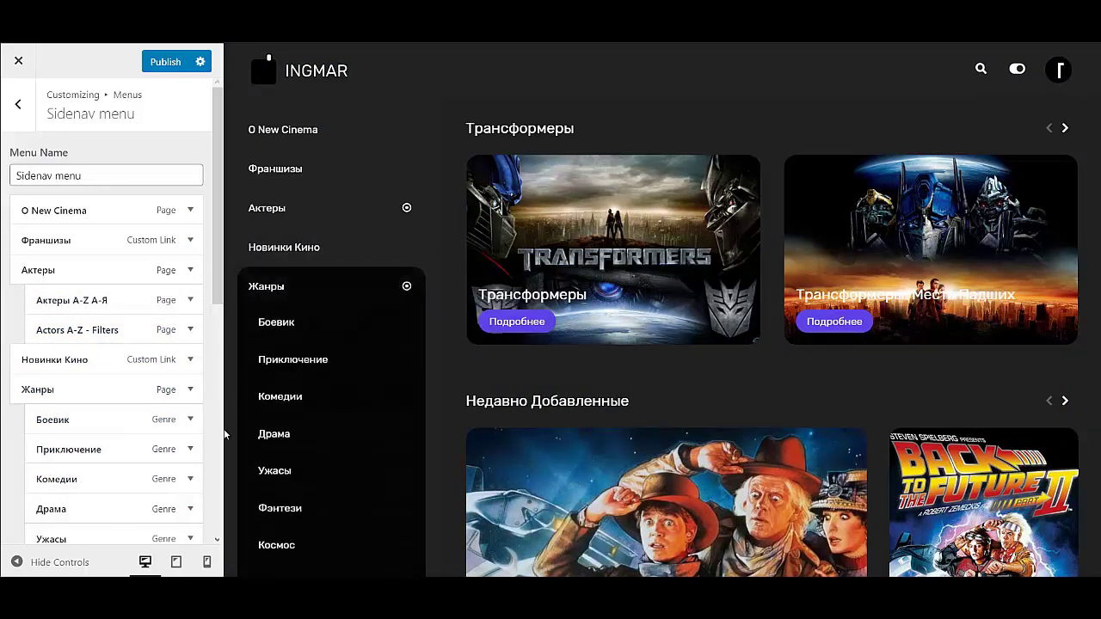
pyautogui.scroll(-3, 67, 410)
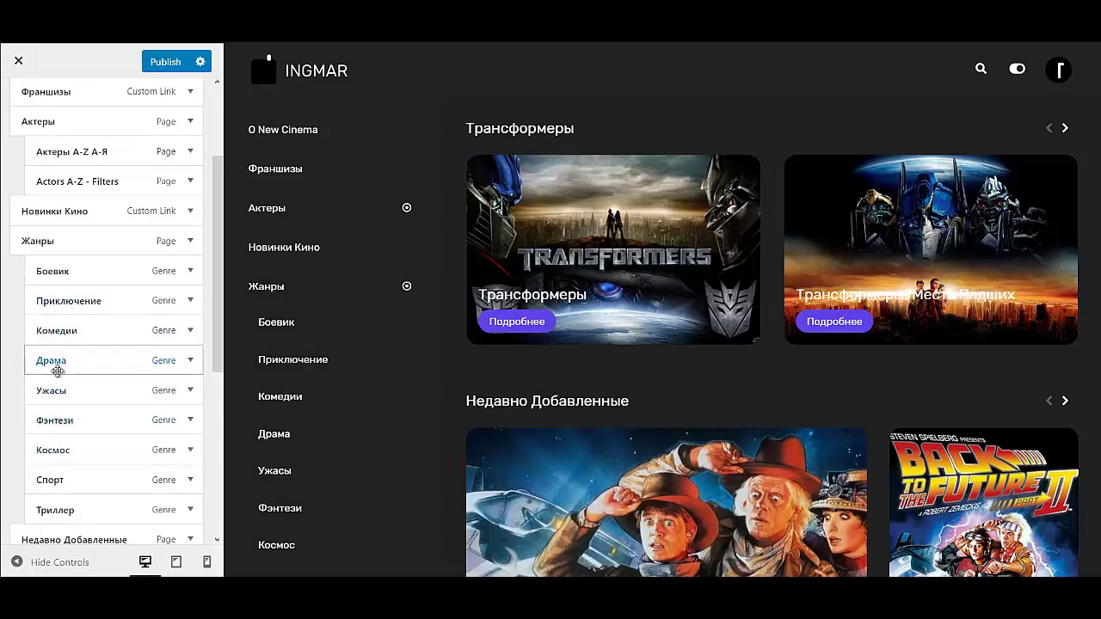
pyautogui.click(18, 64)
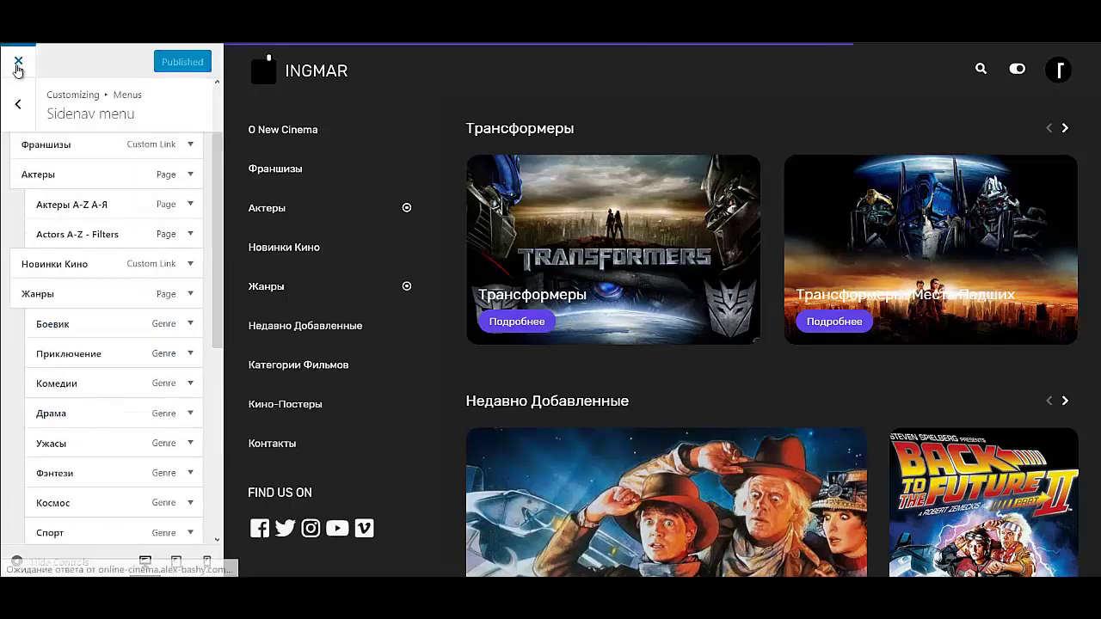
pyautogui.click(18, 62)
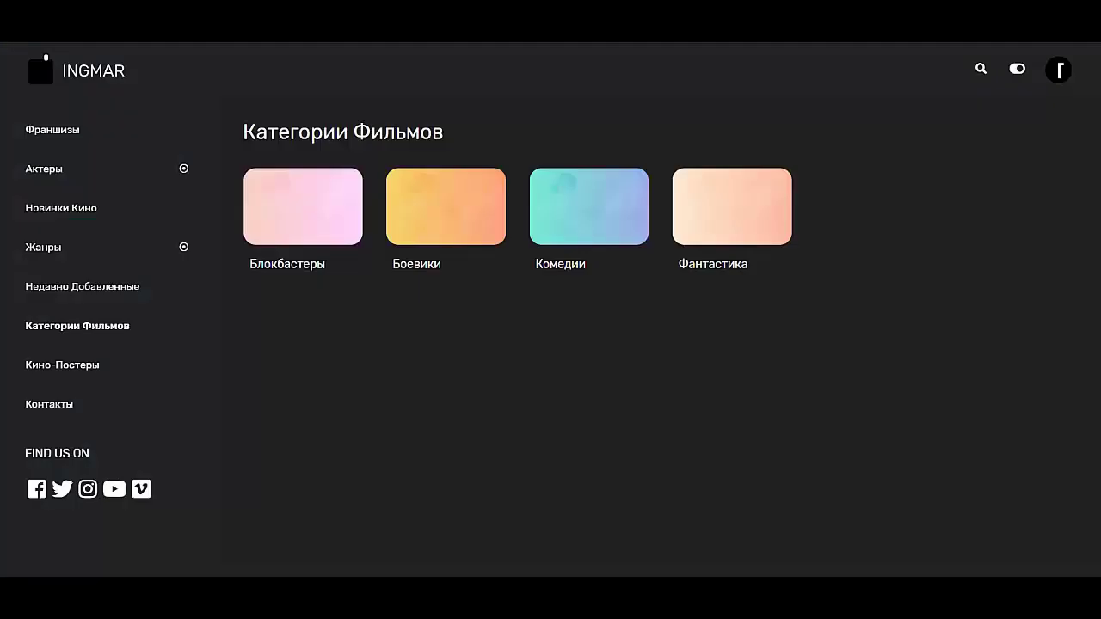
# - In the Social Links section of the WordPress theme settings, replace the Facebook link's # placeholder with the copied Facebook URL
pyautogui.click(41, 65)
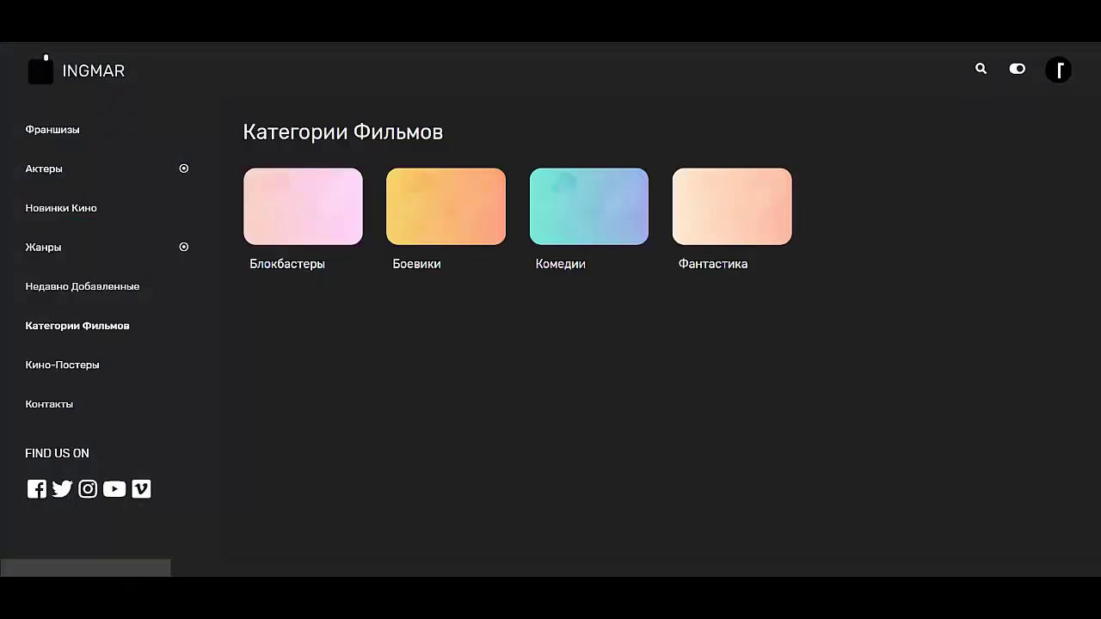
pyautogui.click(92, 77)
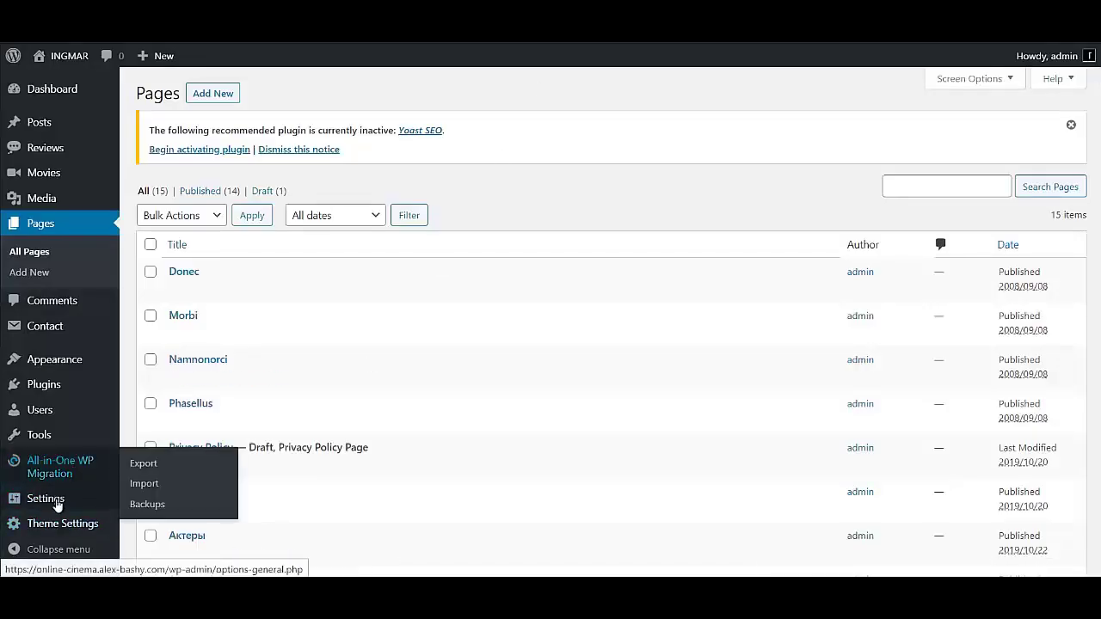
pyautogui.click(62, 526)
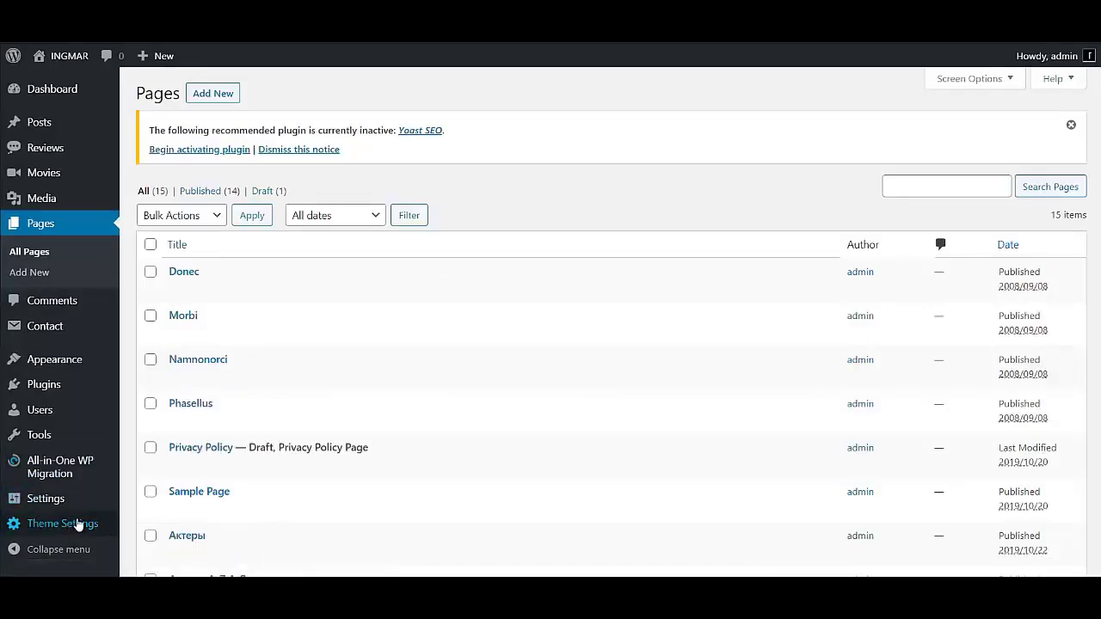
pyautogui.scroll(-1, 197, 427)
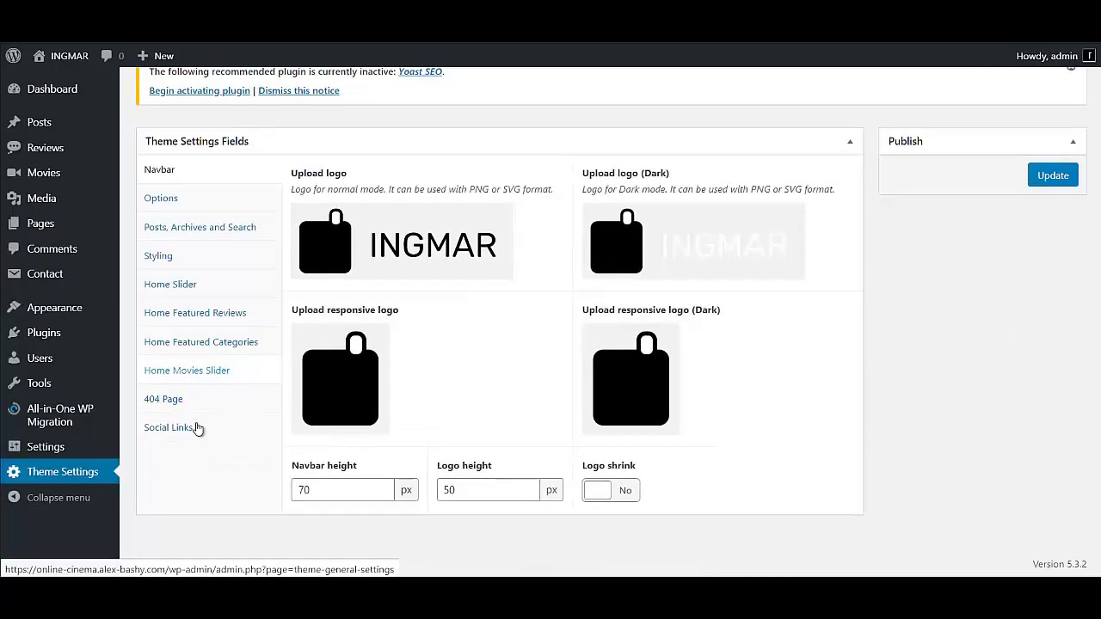
pyautogui.click(179, 438)
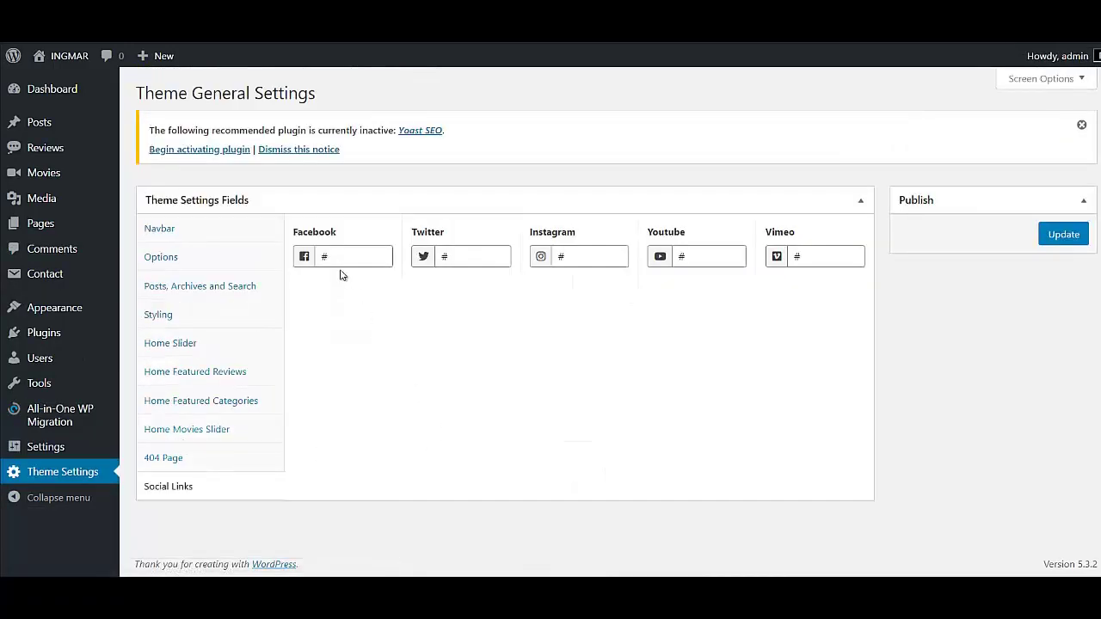
pyautogui.click(344, 262)
pyautogui.hotkey('ctrl', 'v')
pyautogui.moveTo(355, 261); pyautogui.dragTo(206, 263)
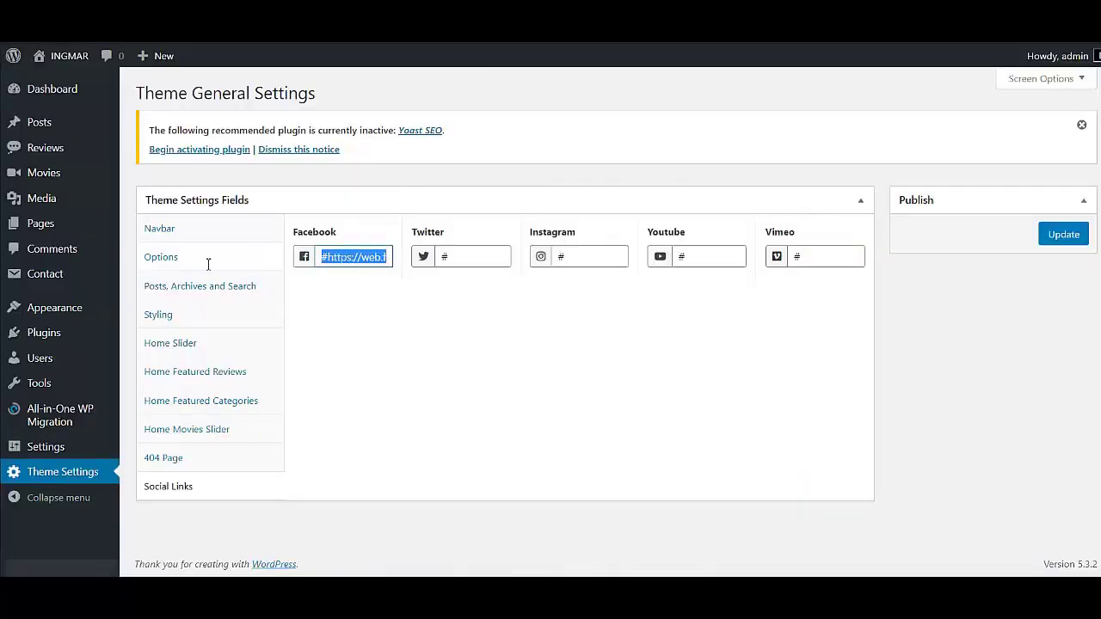
pyautogui.click(328, 257)
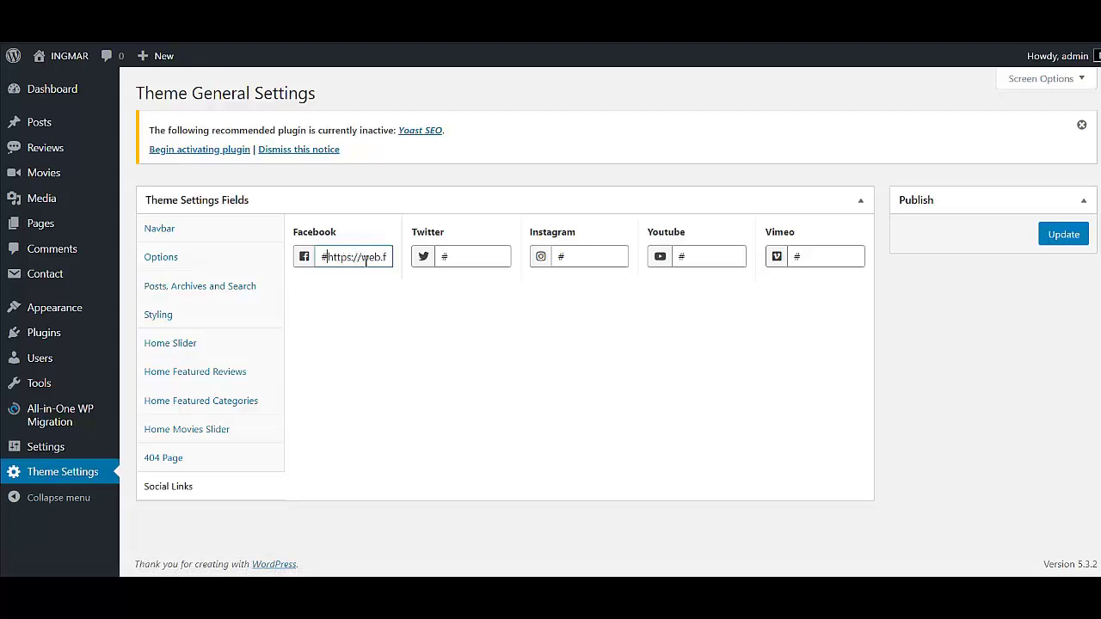
pyautogui.press('BackSpace')
# - Replace the # placeholders of the Twitter and Instagram links with the same copied URL
pyautogui.click(454, 258)
pyautogui.hotkey('ctrl', 'a')
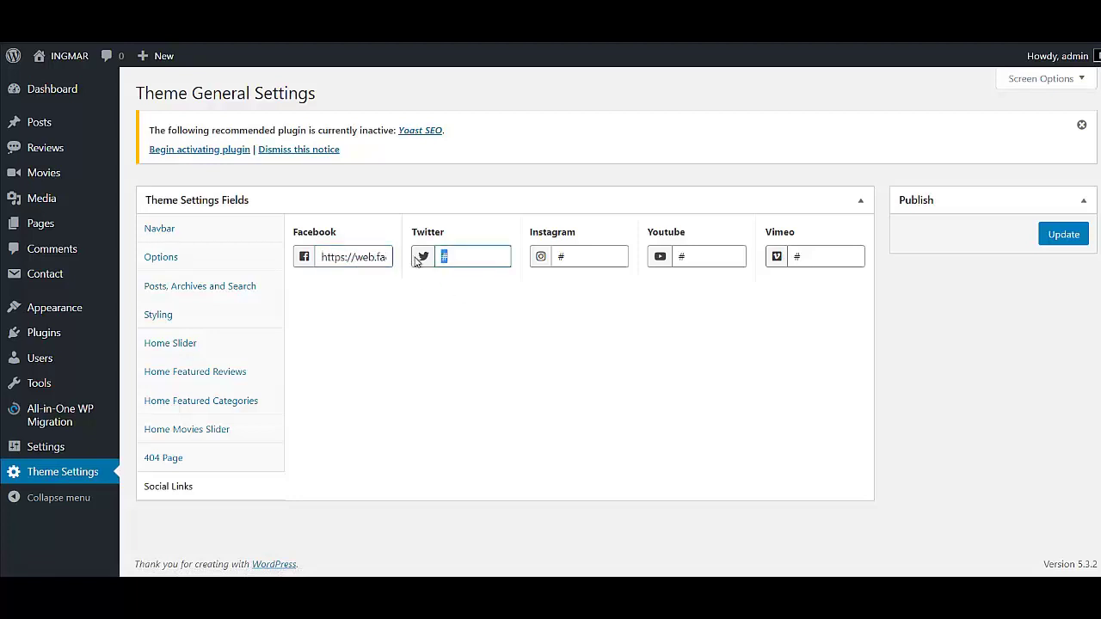
pyautogui.hotkey('ctrl', 'v')
pyautogui.click(560, 257)
pyautogui.hotkey('ctrl', 'a')
pyautogui.hotkey('ctrl', 'v')
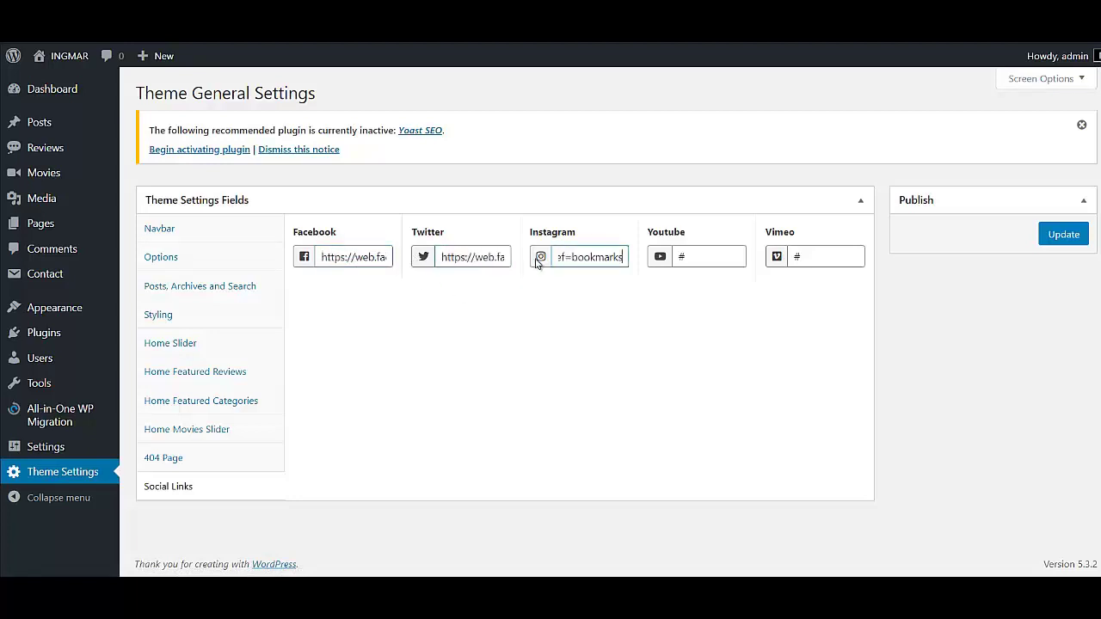
# - Replace the # placeholders of the Youtube and Vimeo links with the copied URL and update the theme settings
pyautogui.click(692, 257)
pyautogui.hotkey('ctrl', 'a')
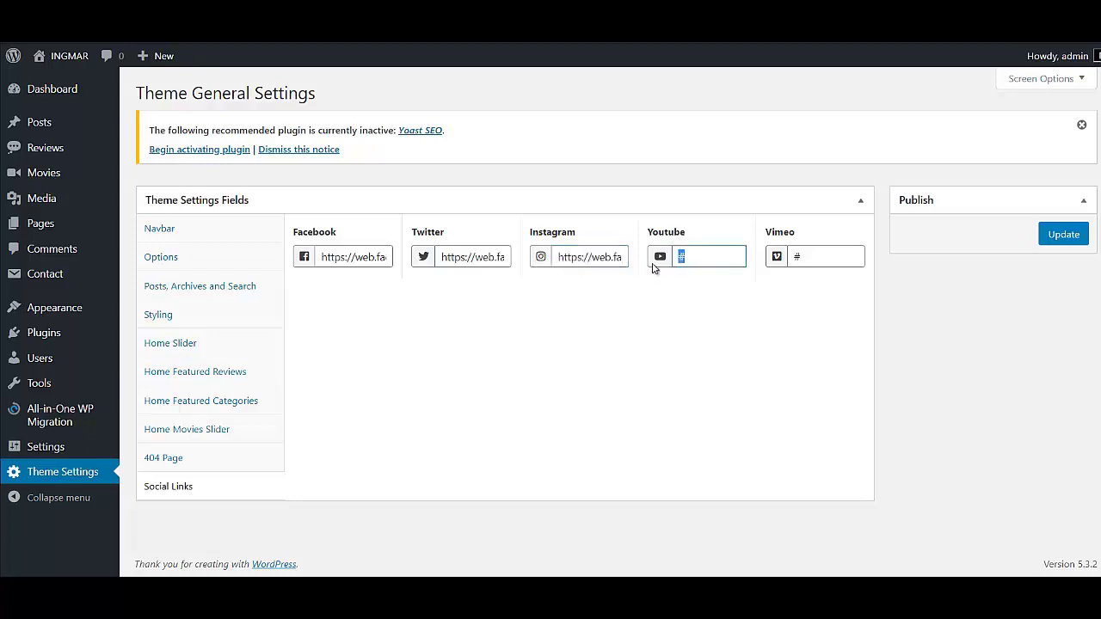
pyautogui.hotkey('ctrl', 'v')
pyautogui.click(795, 256)
pyautogui.hotkey('ctrl', 'a')
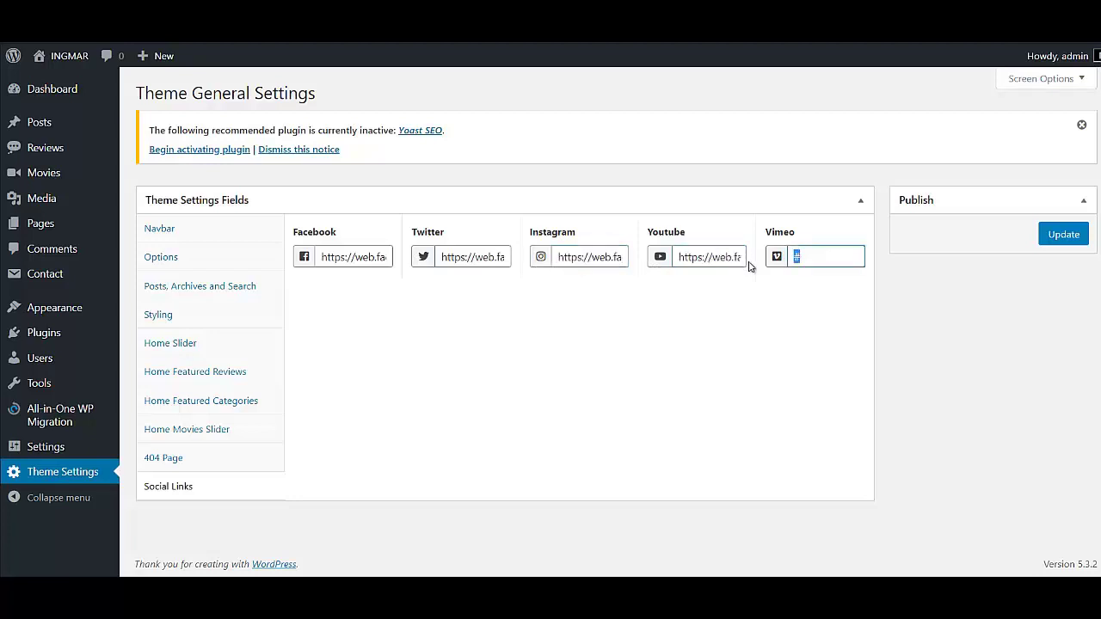
pyautogui.hotkey('ctrl', 'v')
pyautogui.click(1075, 241)
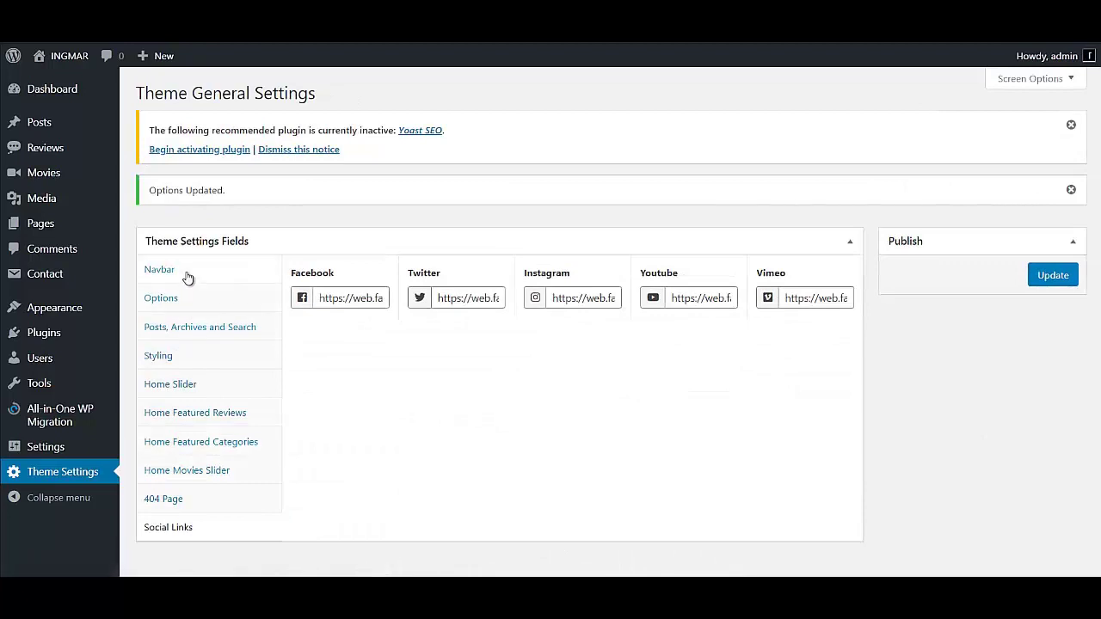
# - Open the Navbar section of the theme settings to examine the logo upload fields
pyautogui.click(187, 276)
pyautogui.moveTo(370, 318)
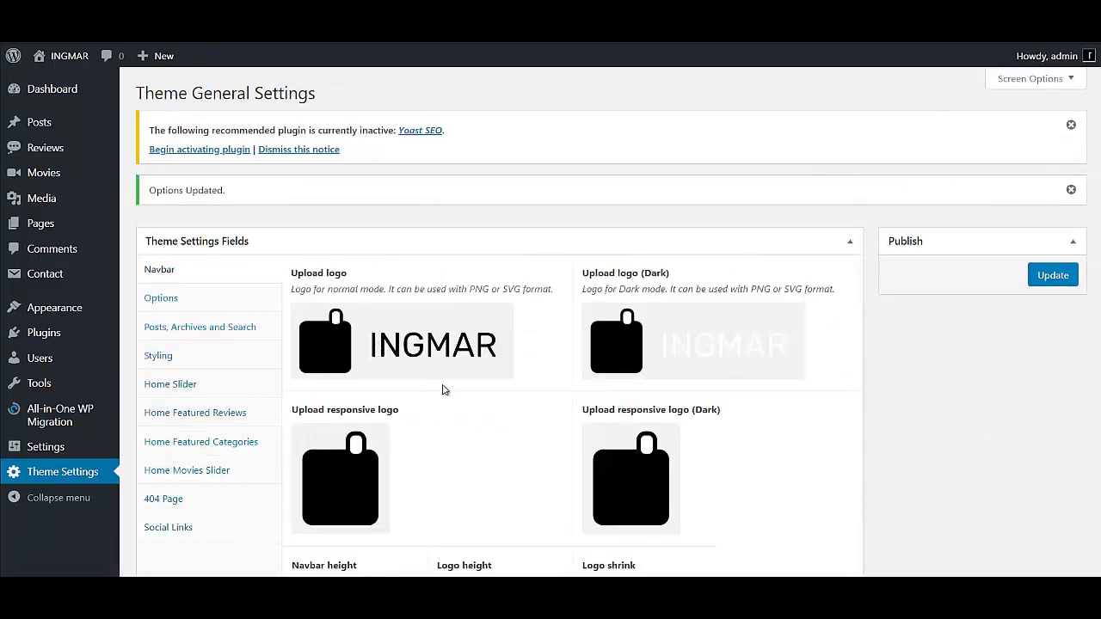
pyautogui.moveTo(639, 505)
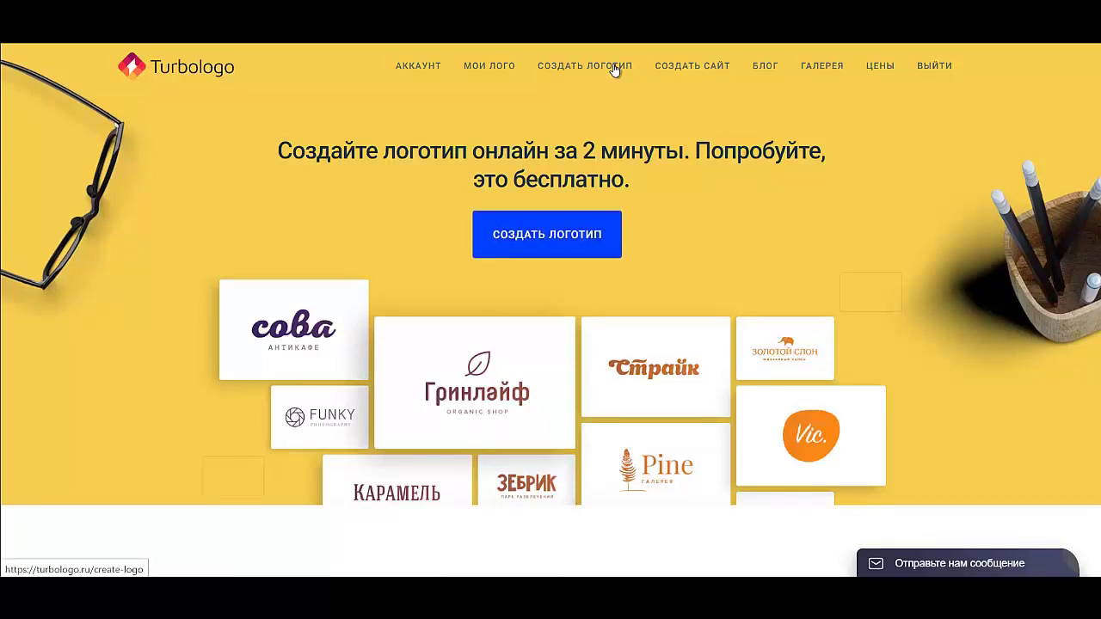
# - Create a logo on Turbologo for the company name New Cinema, with the activity field Кино and the grey colour scheme
pyautogui.click(614, 67)
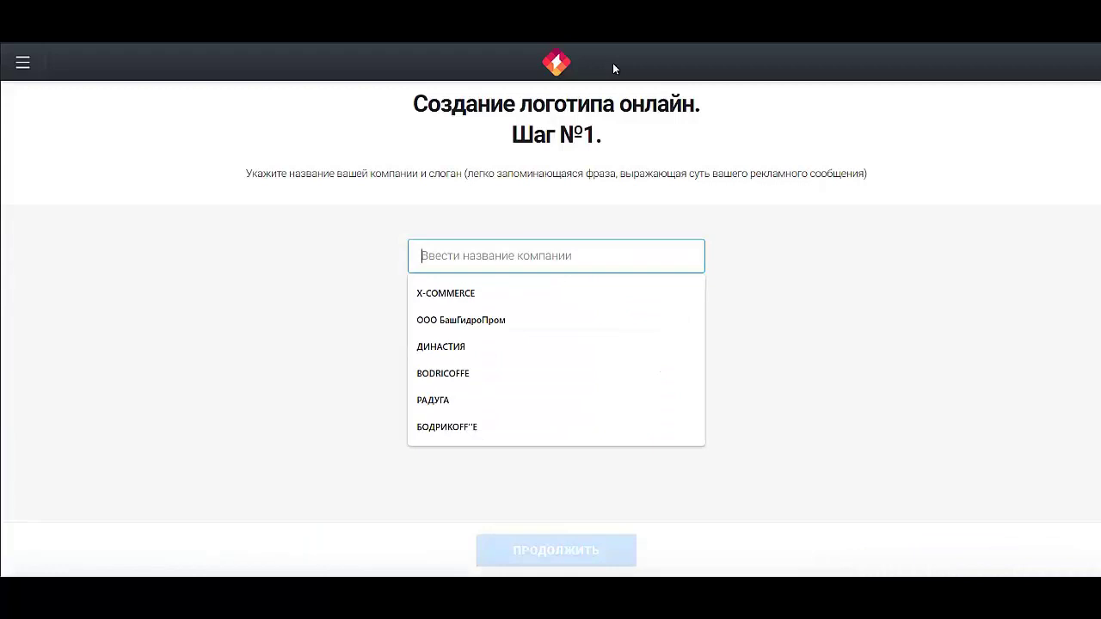
pyautogui.write('New Cinema')
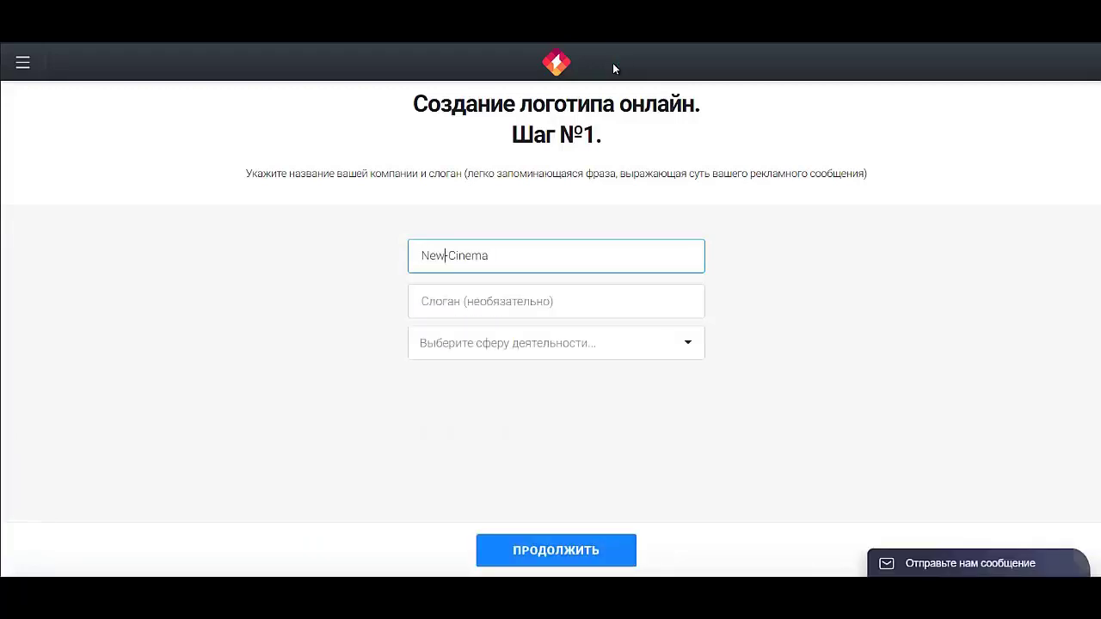
pyautogui.click(555, 342)
pyautogui.scroll(-4, 556, 409)
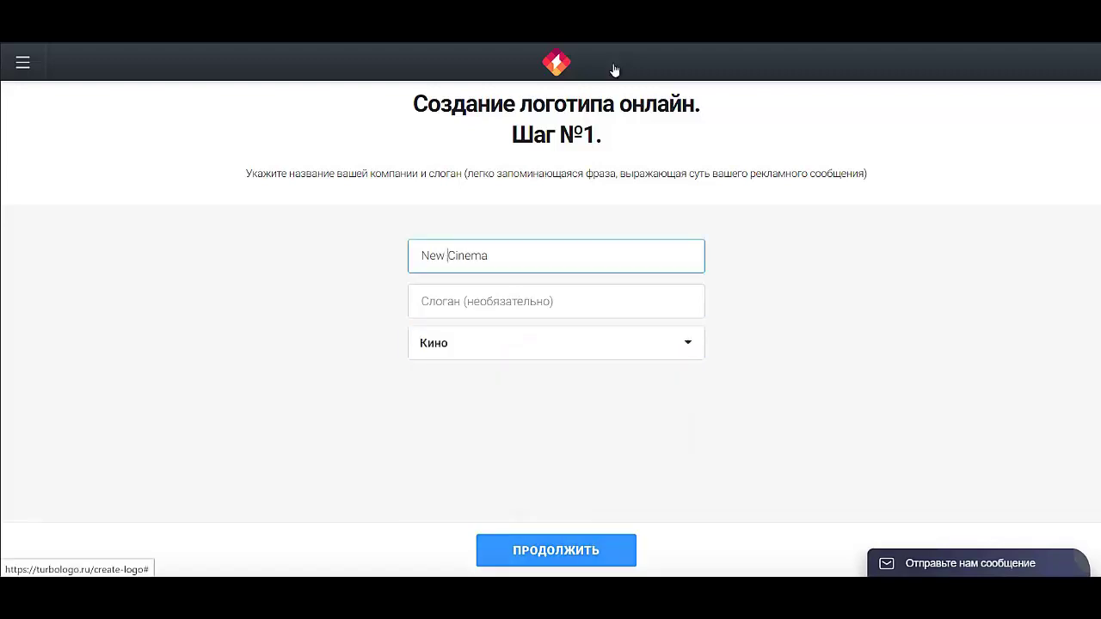
pyautogui.click(556, 549)
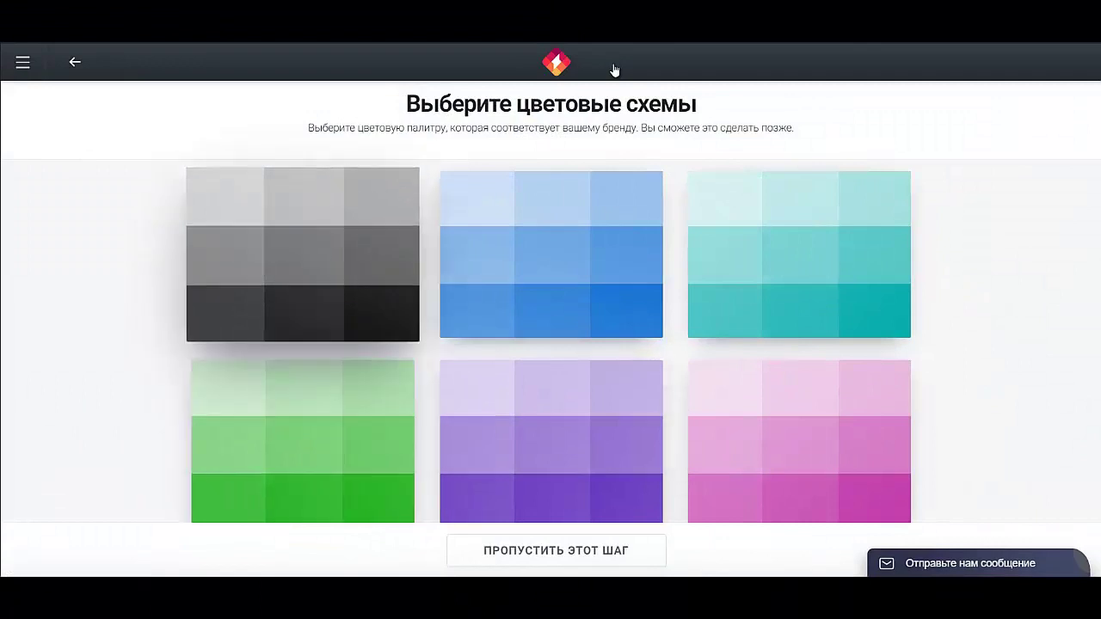
pyautogui.click(303, 255)
pyautogui.click(556, 550)
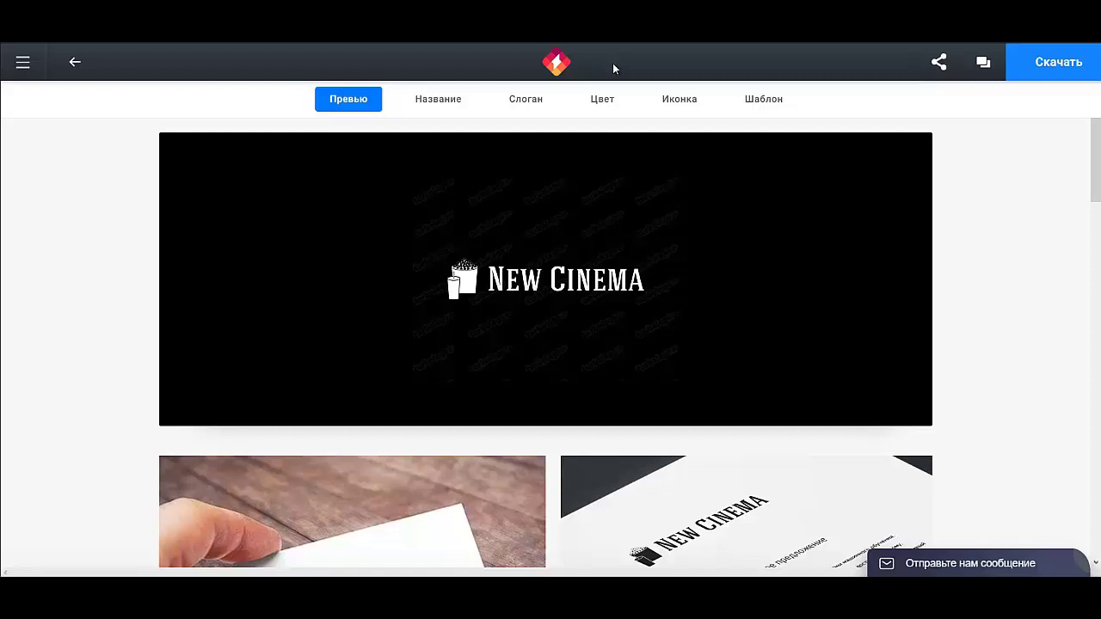
# - Open Paint and paste the screenshot of the New Cinema logo preview
pyautogui.press('Left')
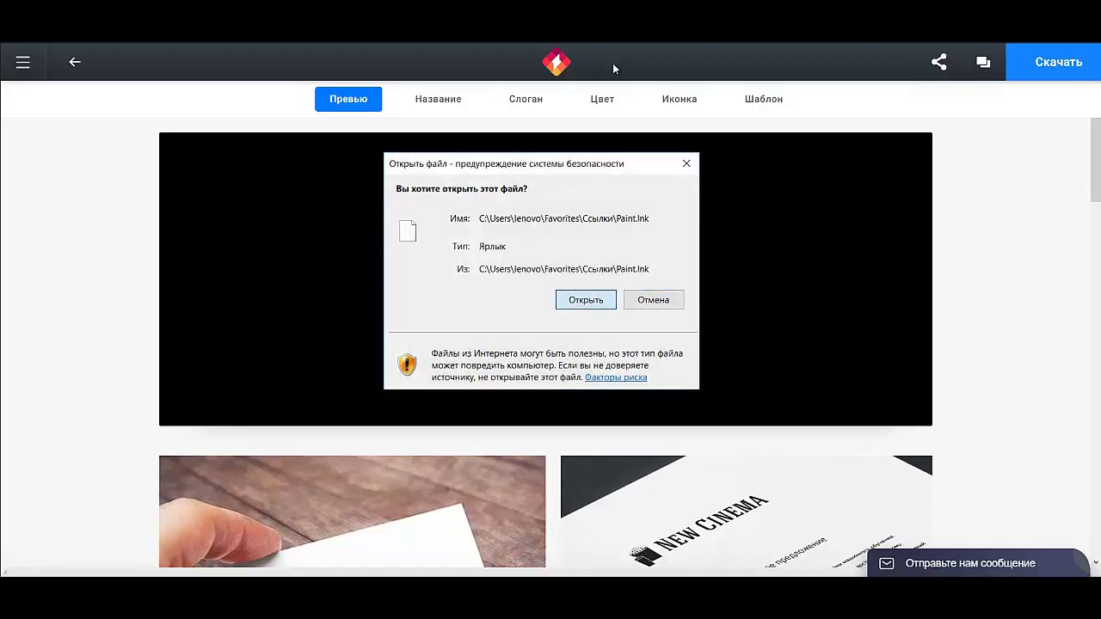
pyautogui.press('Return')
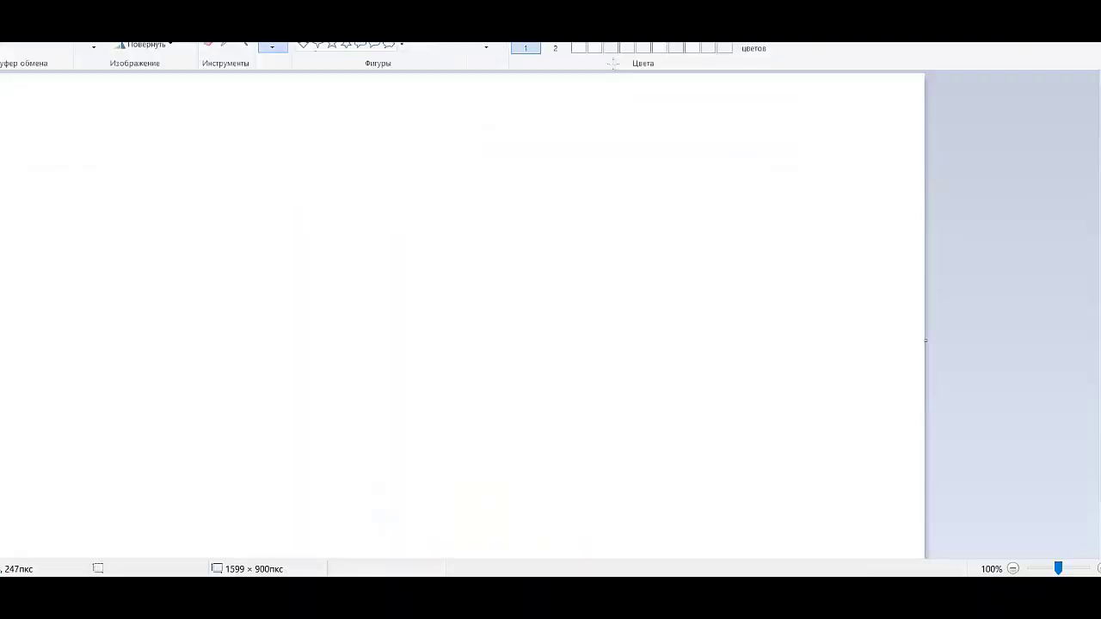
pyautogui.hotkey('ctrl', 'v')
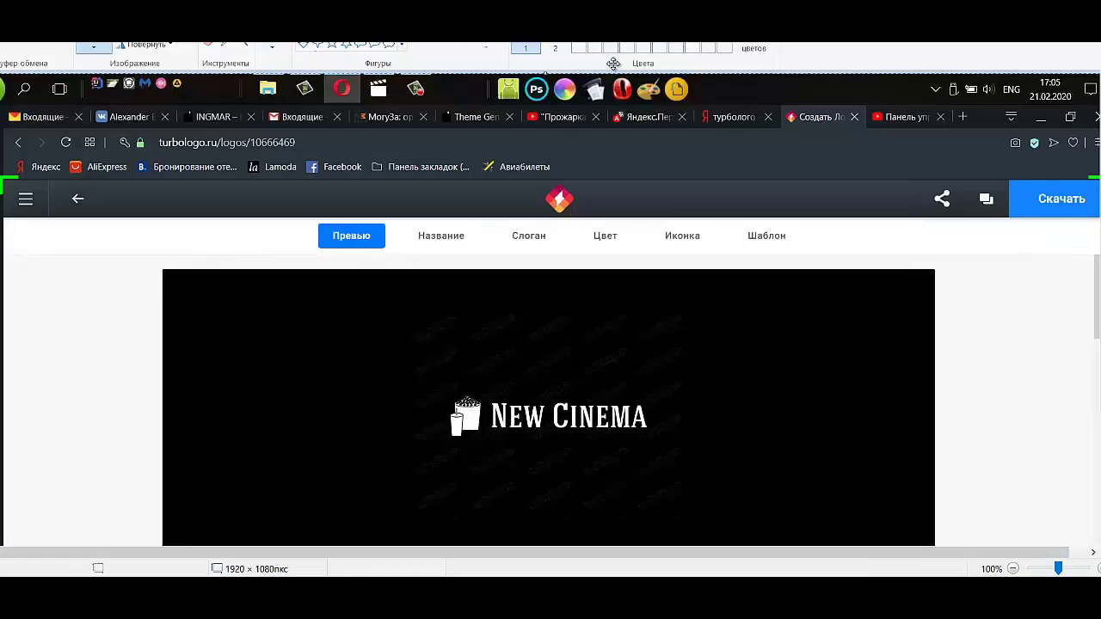
pyautogui.scroll(-3, 615, 68)
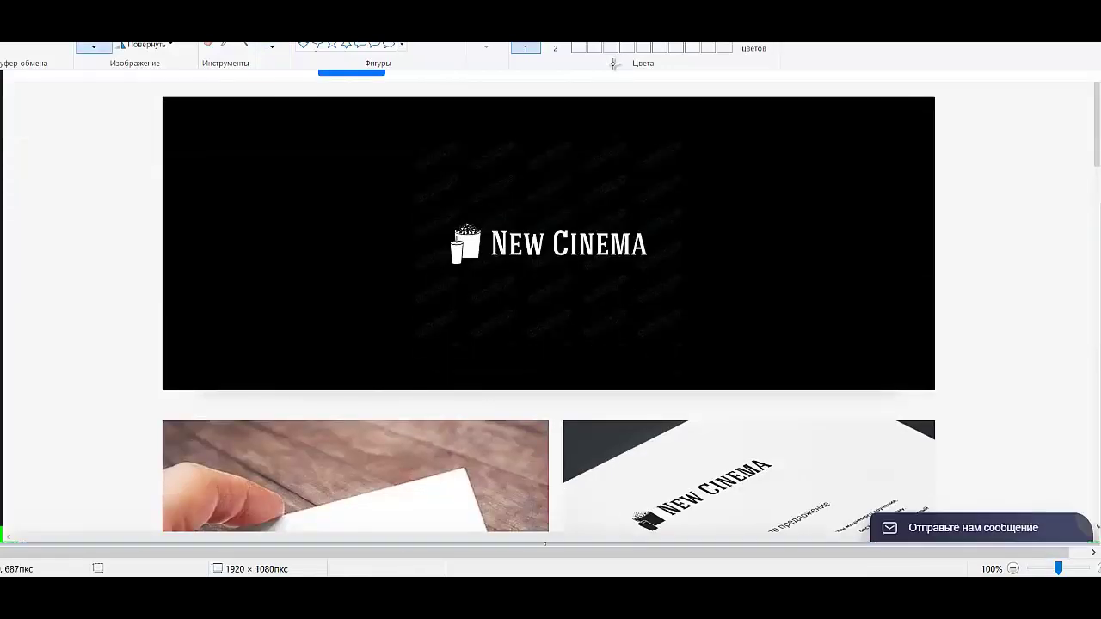
# - Cut the white New Cinema logo out of the black preview and start a new image, discarding the screenshot
pyautogui.moveTo(438, 211); pyautogui.dragTo(656, 271)
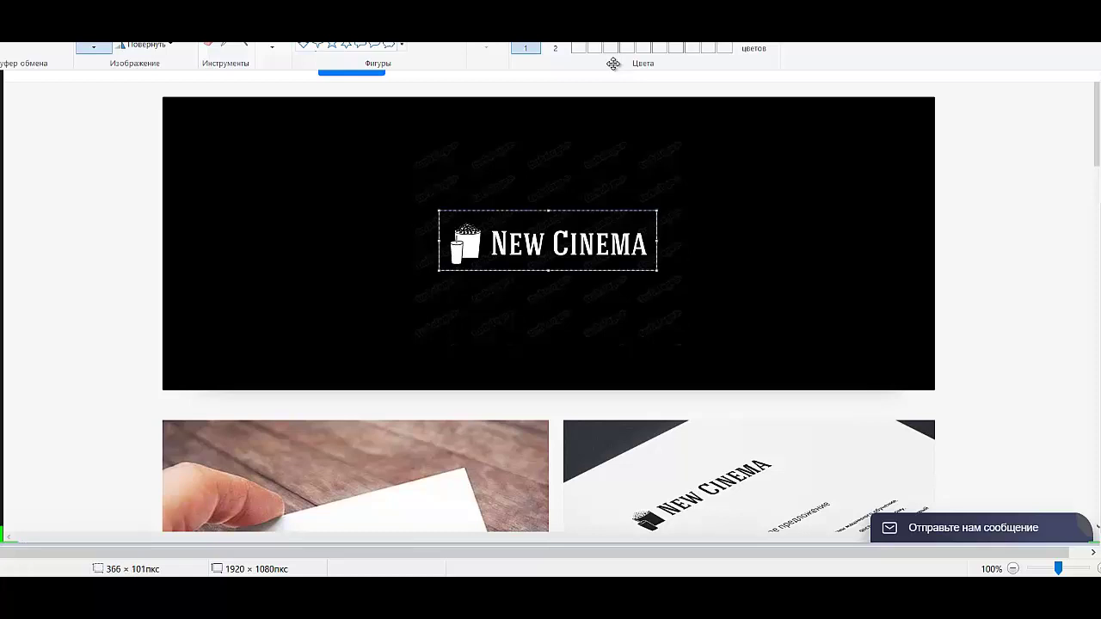
pyautogui.rightClick(575, 225)
pyautogui.click(599, 235)
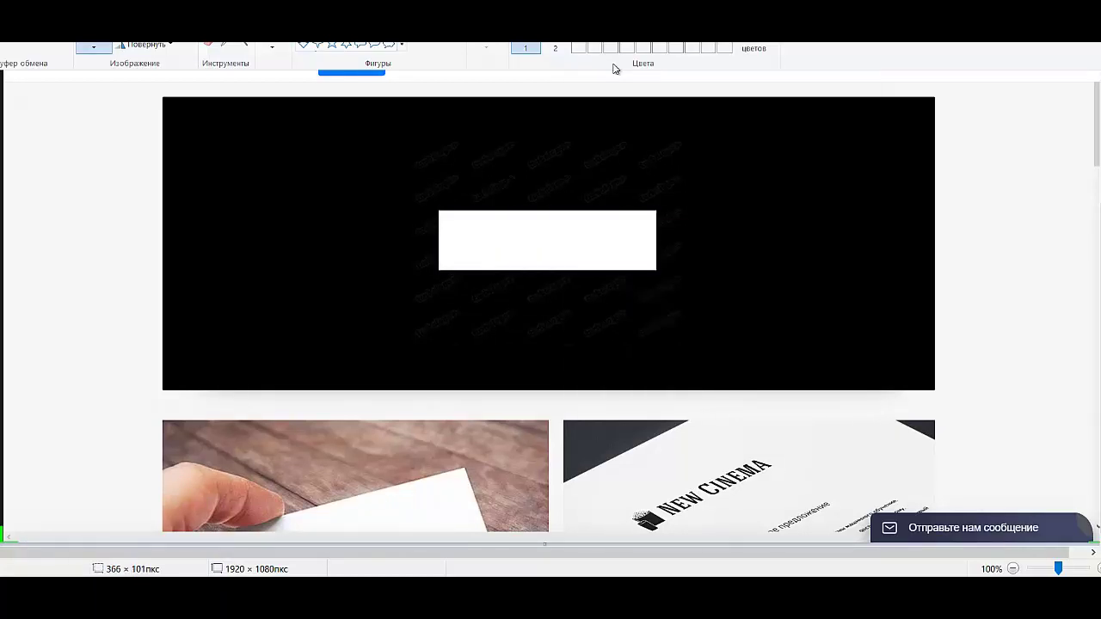
pyautogui.hotkey('alt', 'f')
pyautogui.hotkey('alt', 'F4')
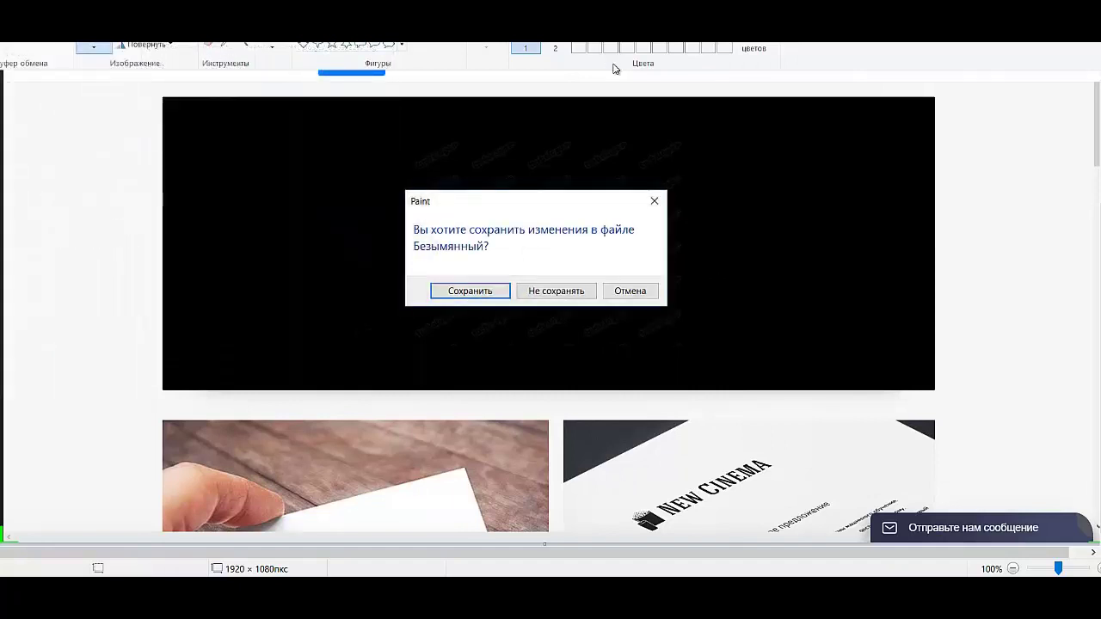
pyautogui.press('Tab')
pyautogui.press('Return')
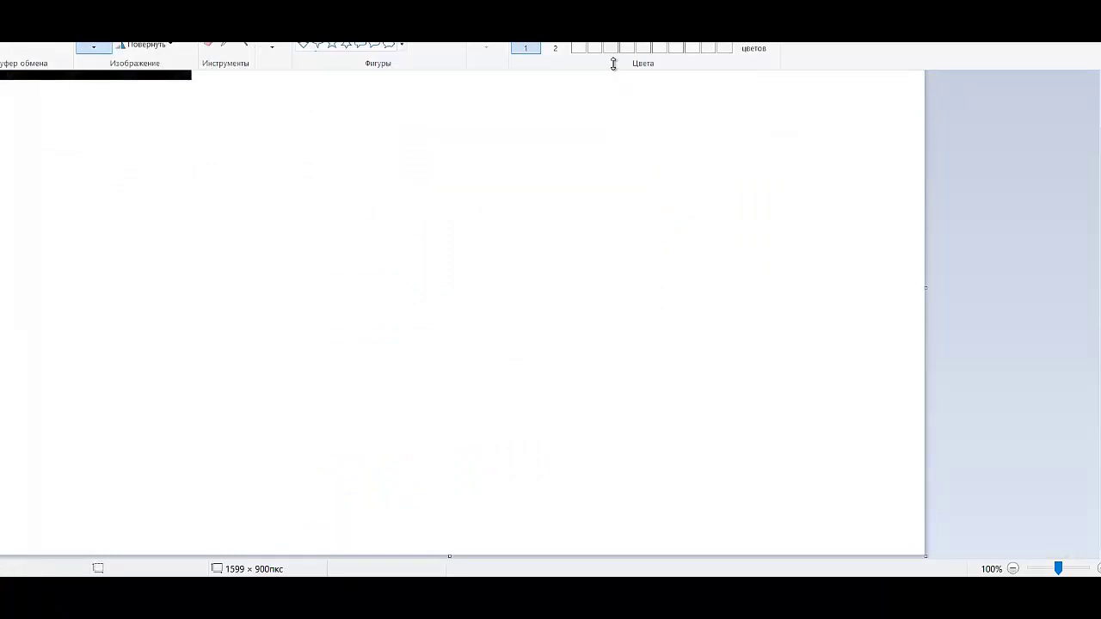
# - Trim the canvas around the pasted logo to 364 × 101 px
pyautogui.moveTo(448, 556); pyautogui.dragTo(449, 82)
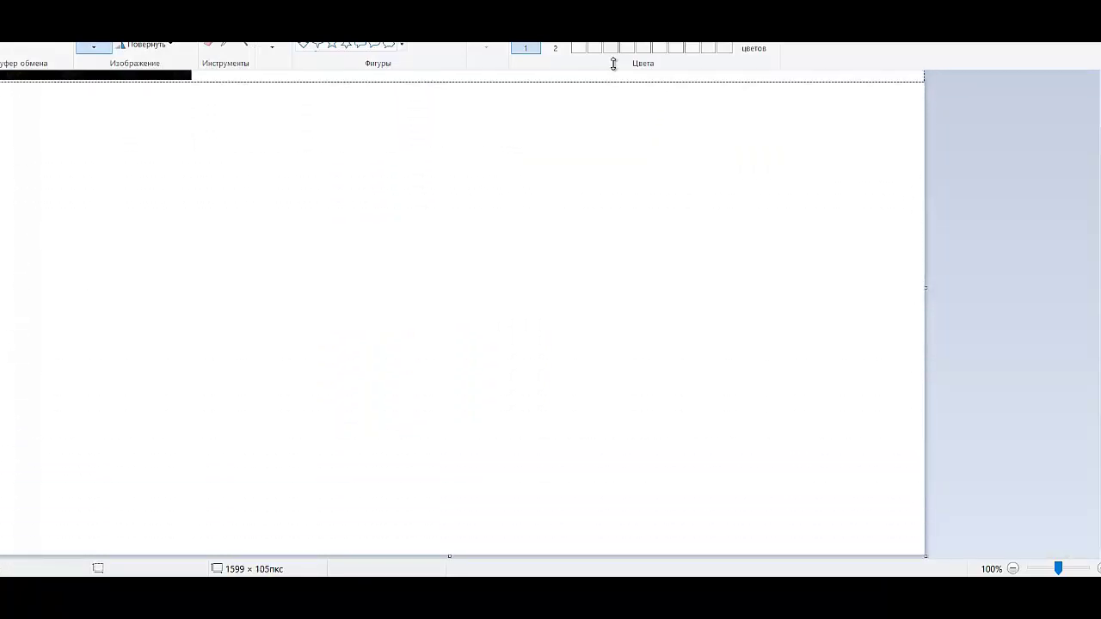
pyautogui.moveTo(613, 65); pyautogui.dragTo(613, 61)
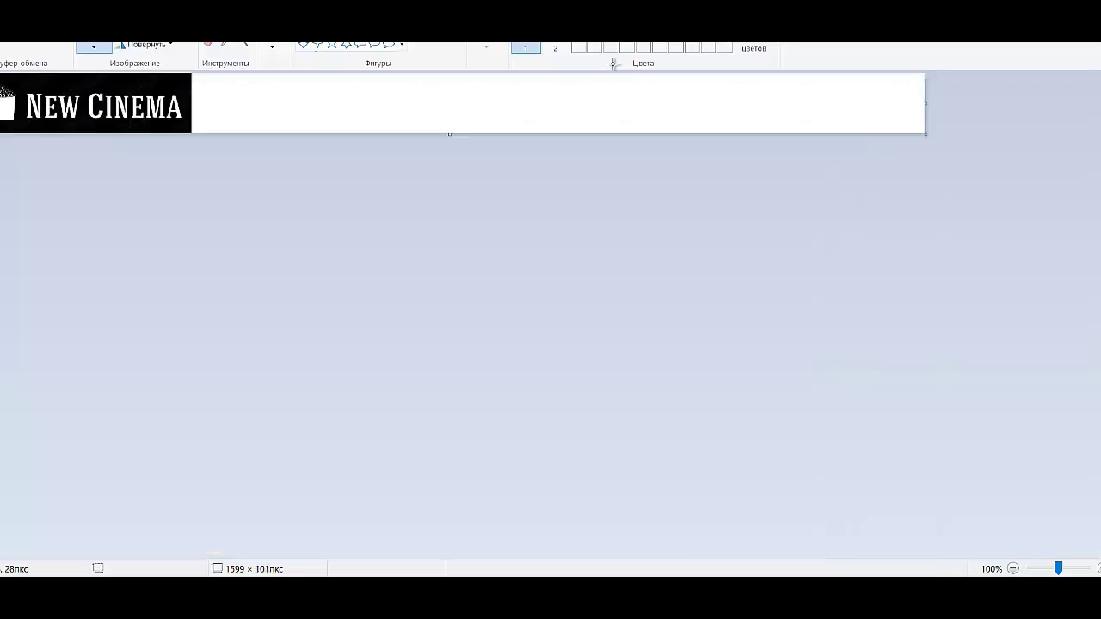
pyautogui.moveTo(912, 134); pyautogui.dragTo(191, 133)
pyautogui.moveTo(614, 64); pyautogui.dragTo(616, 69)
# - Save the trimmed logo image as logo.png in the кино folder
pyautogui.hotkey('alt', 'f')
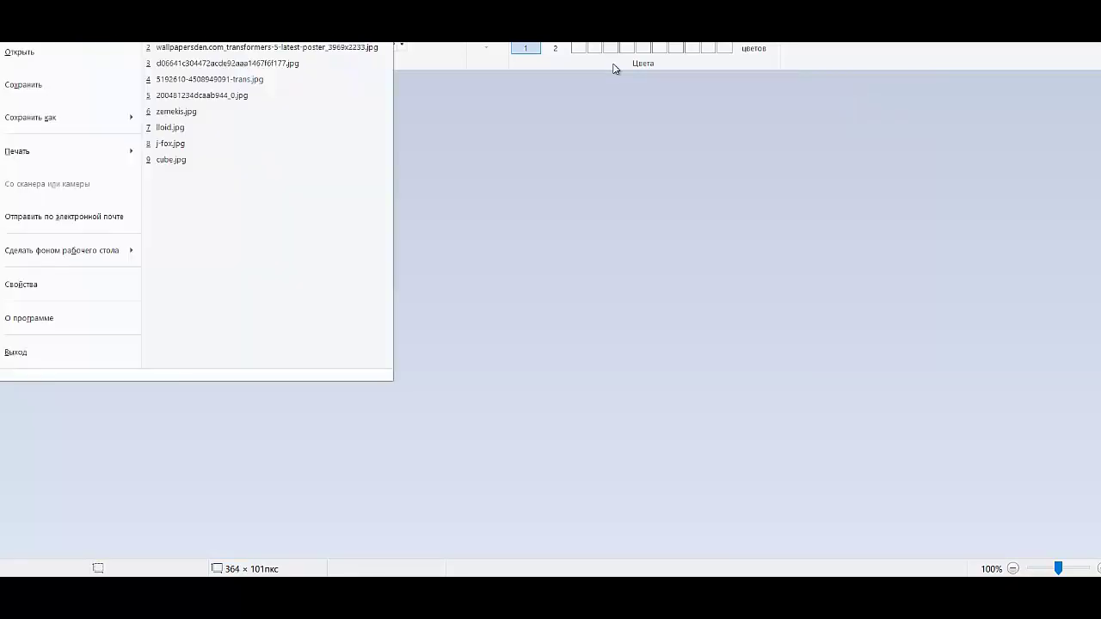
pyautogui.press('Down')
pyautogui.press('Down')
pyautogui.press('Down')
pyautogui.press('Down')
pyautogui.press('Up')
pyautogui.press('Right')
pyautogui.press('Return')
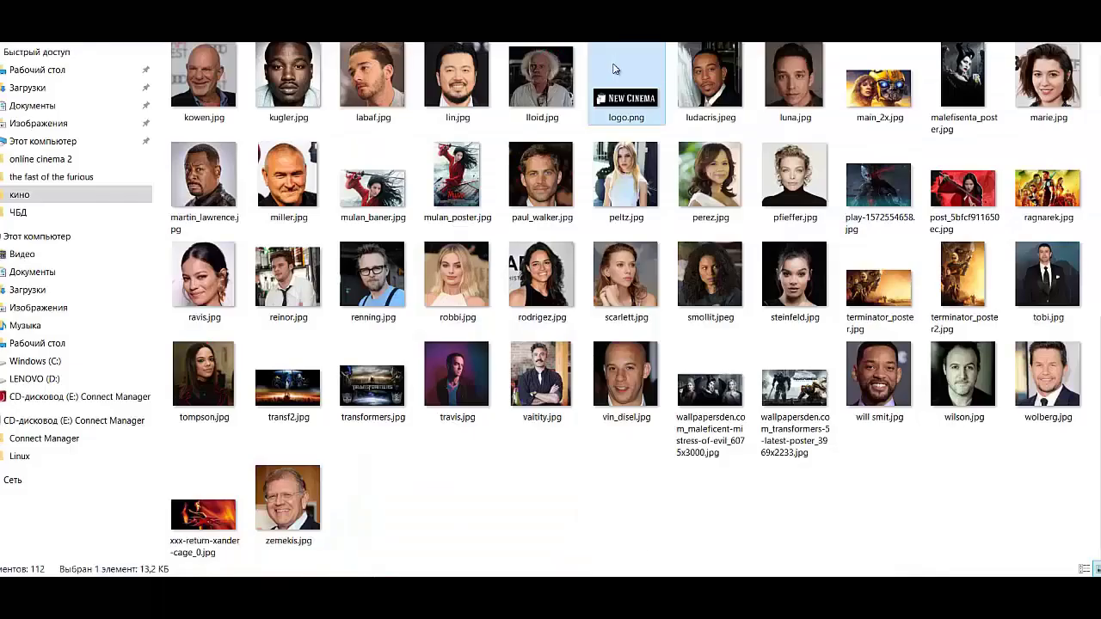
# - Open logo.png in paint.net and delete the black background with the Magic Wand, including the area inside the last letter A
pyautogui.rightClick(614, 69)
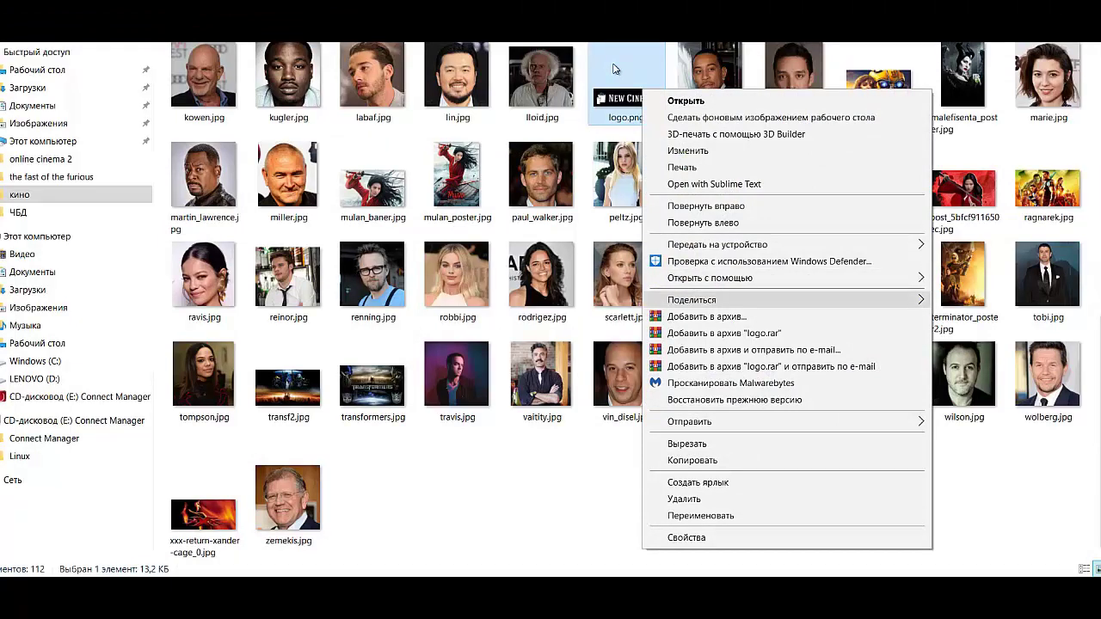
pyautogui.moveTo(710, 278)
pyautogui.click(492, 313)
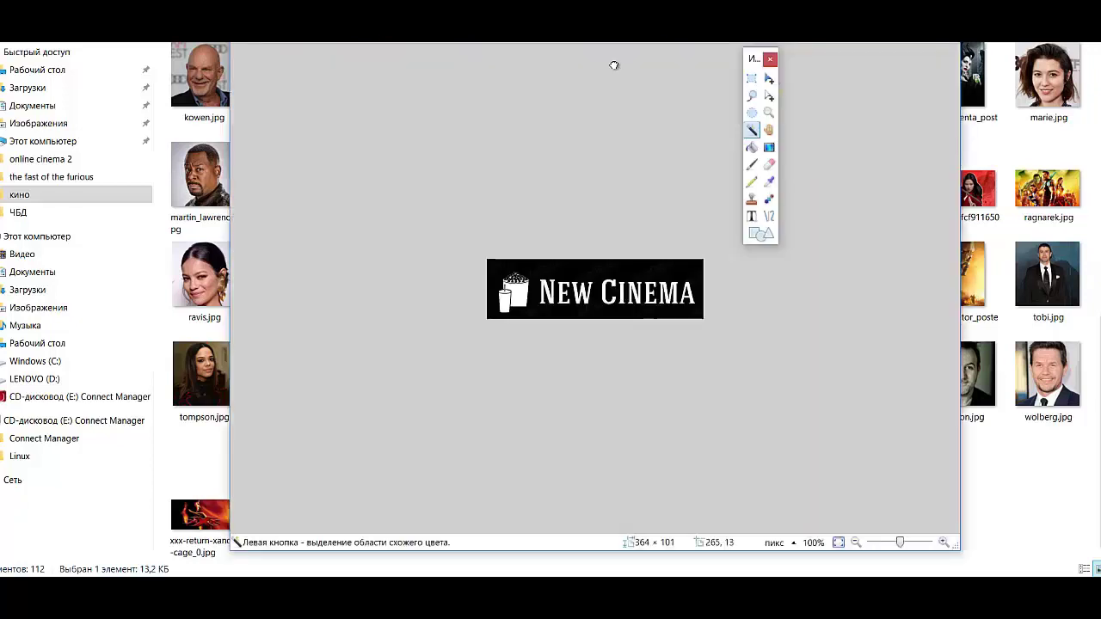
pyautogui.click(644, 267)
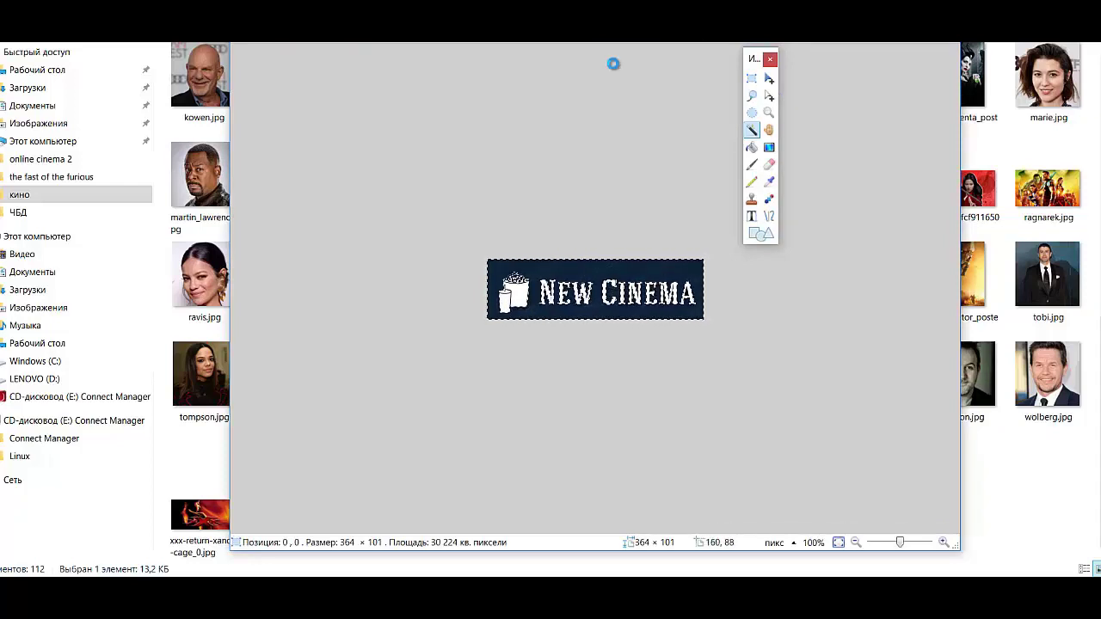
pyautogui.press('Delete')
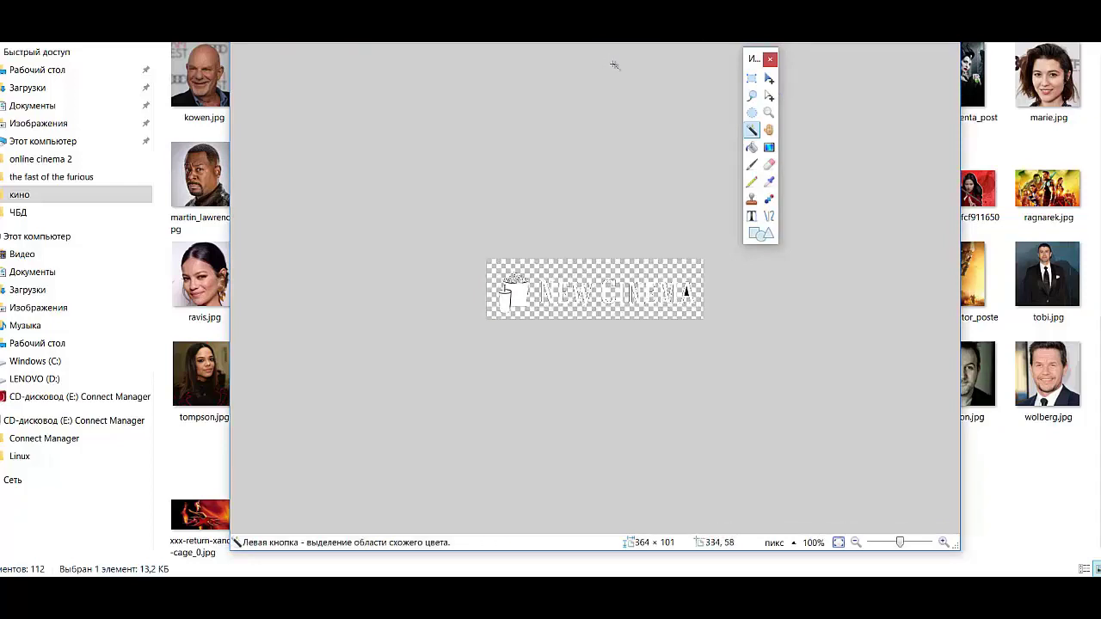
pyautogui.click(686, 290)
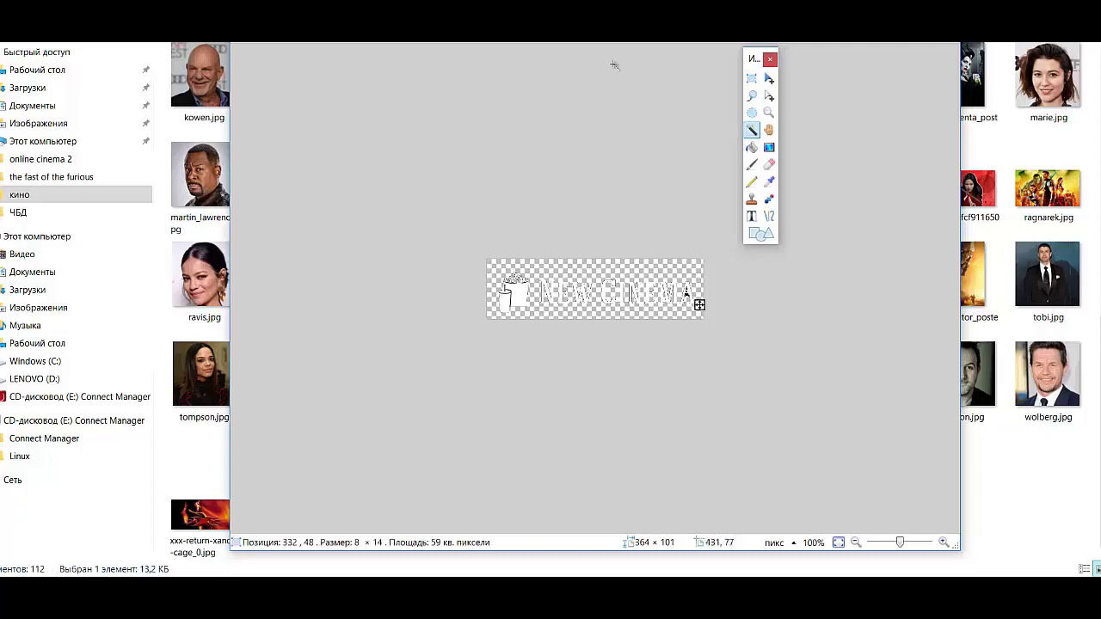
pyautogui.press('Delete')
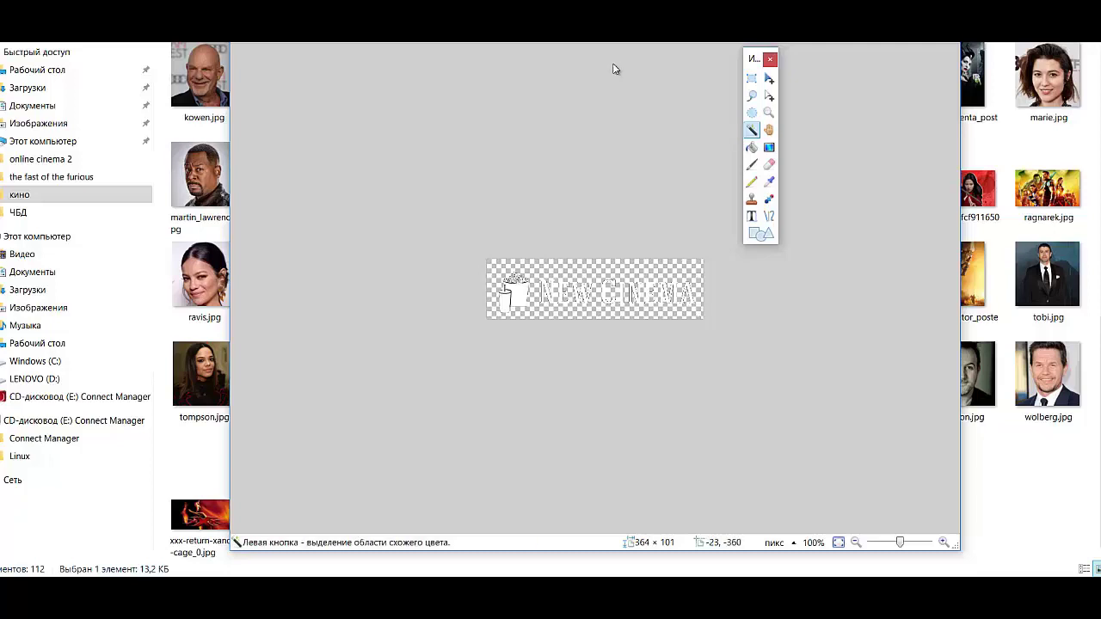
# - Save the logo with its transparent background over logo.png
pyautogui.hotkey('alt', 'f')
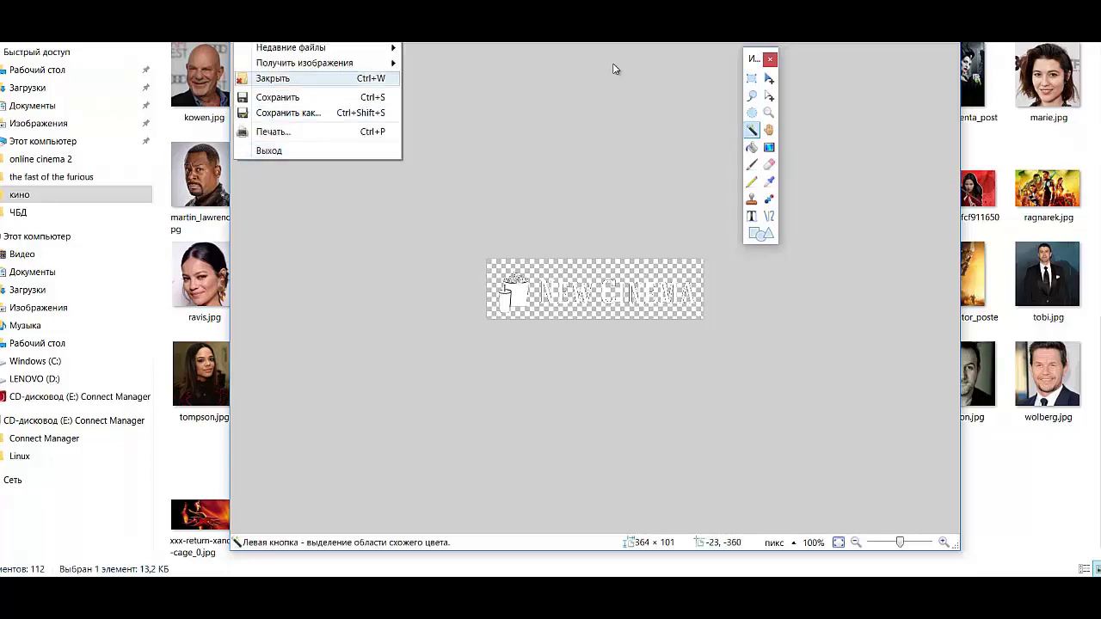
pyautogui.press('Up')
pyautogui.press('Up')
pyautogui.press('Up')
pyautogui.press('Up')
pyautogui.press('Up')
pyautogui.press('Up')
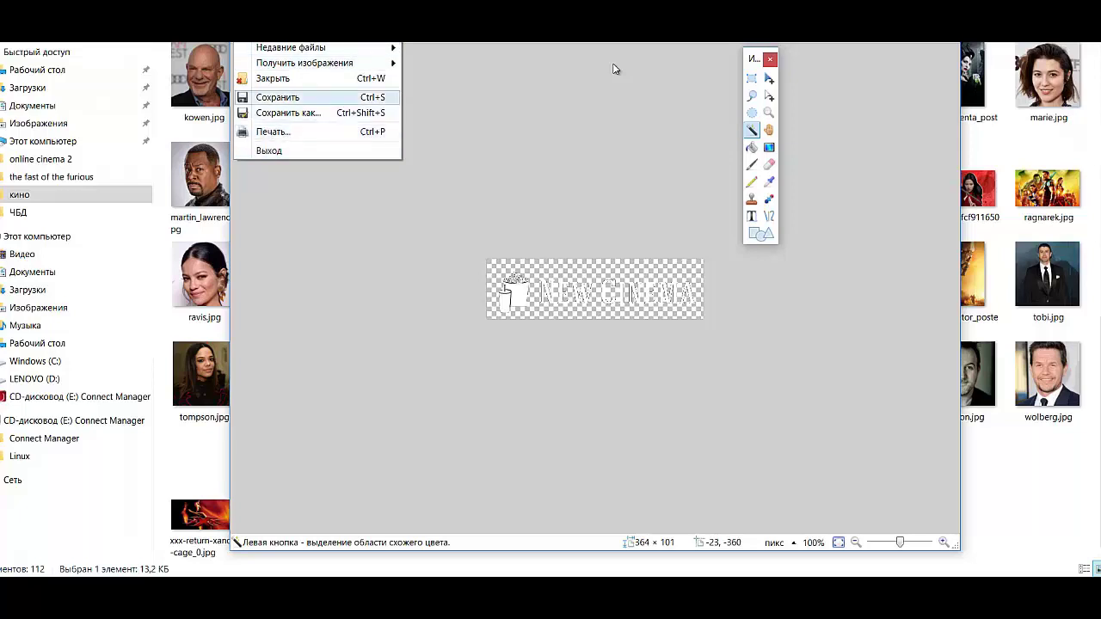
pyautogui.press('Return')
pyautogui.press('Return')
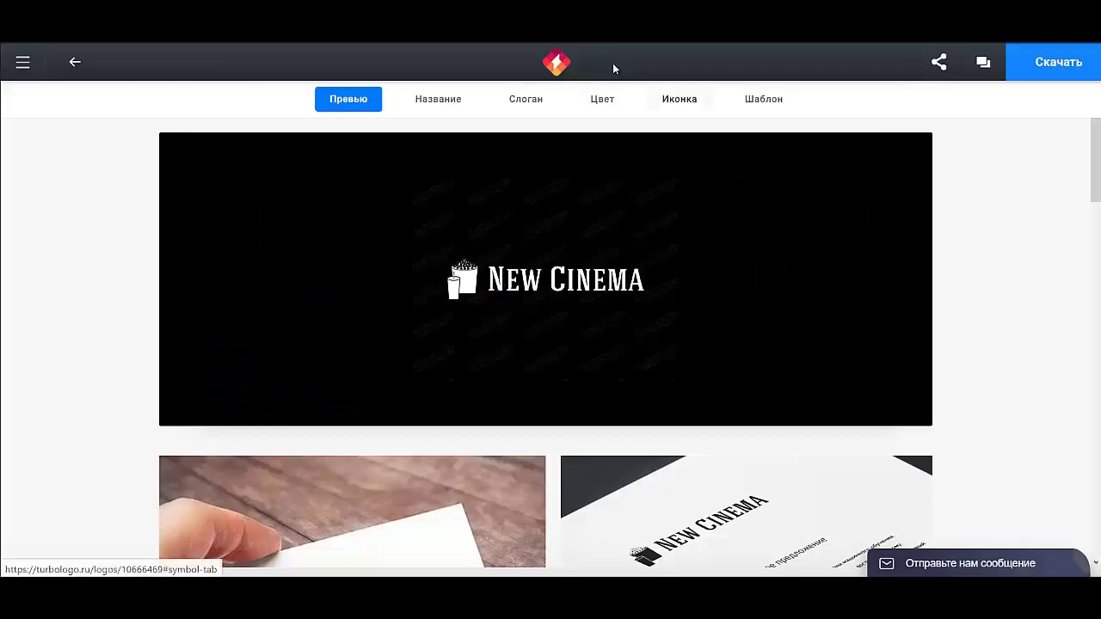
# - Manually recolour the Turbologo logo to black on a white background and paste a screenshot of it into Paint
pyautogui.click(603, 98)
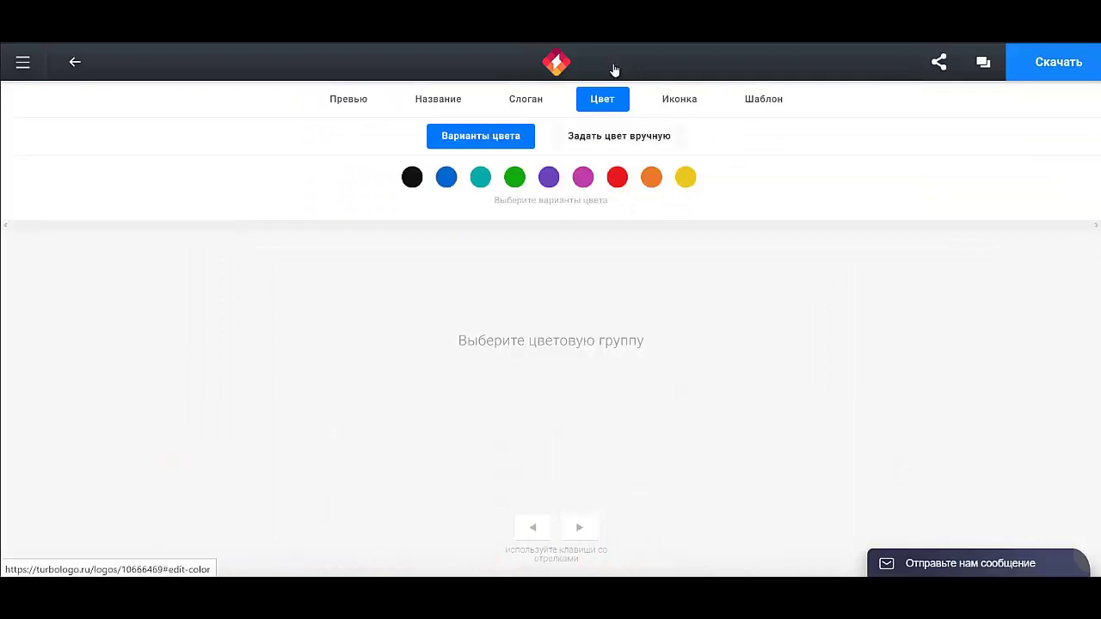
pyautogui.click(618, 136)
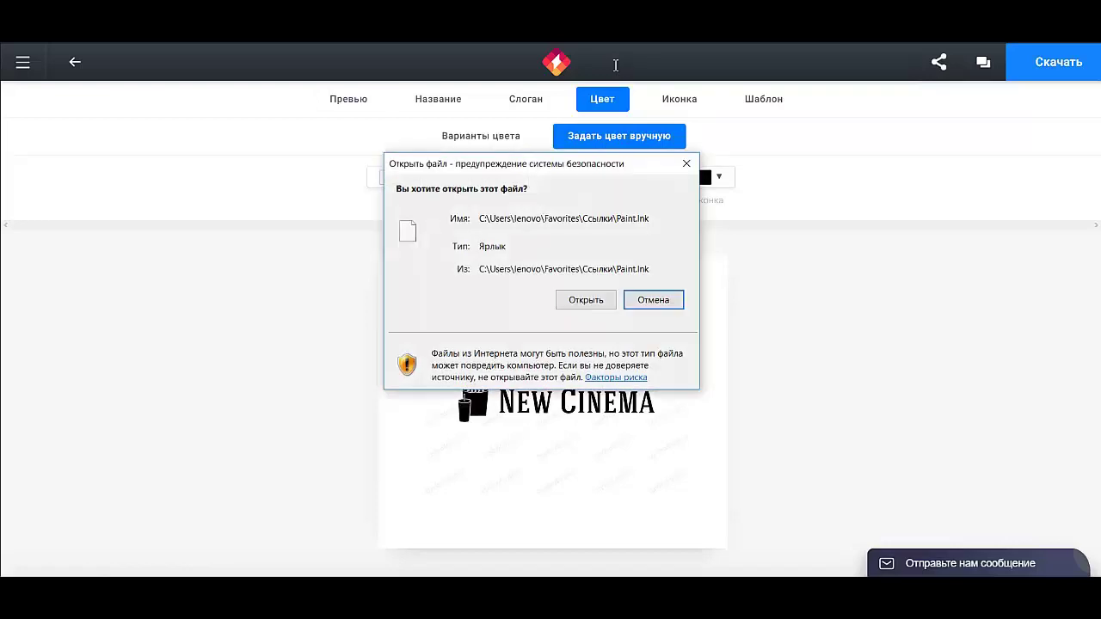
pyautogui.press('Left')
pyautogui.press('Return')
pyautogui.hotkey('ctrl', 'v')
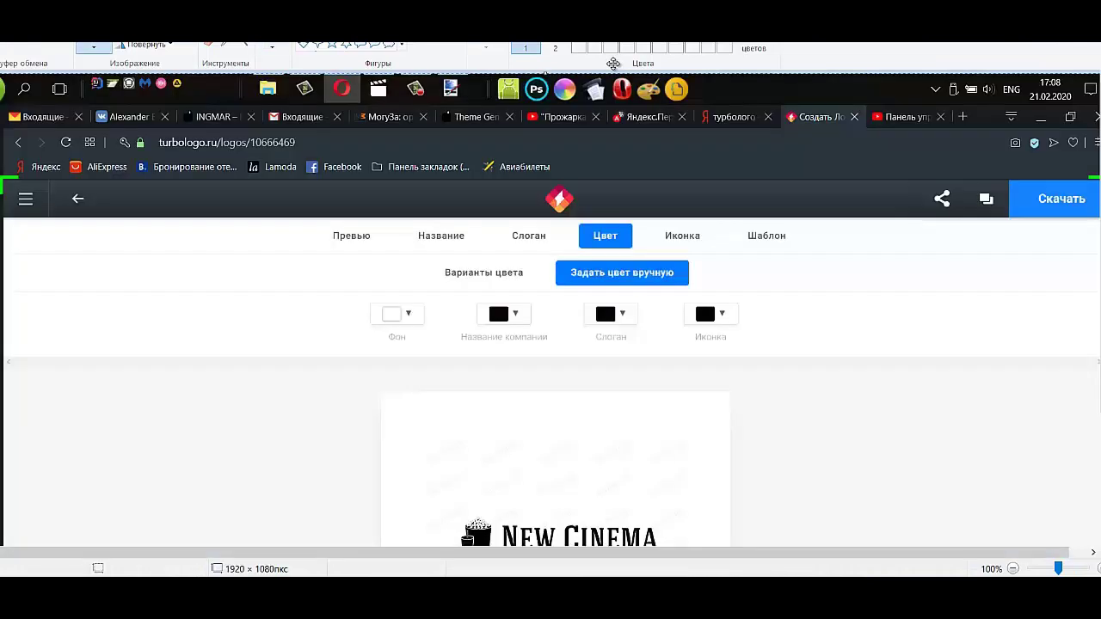
# - Cut the black New Cinema logo out of the screenshot and paste it into a new image, discarding the screenshot
pyautogui.scroll(-2, 614, 67)
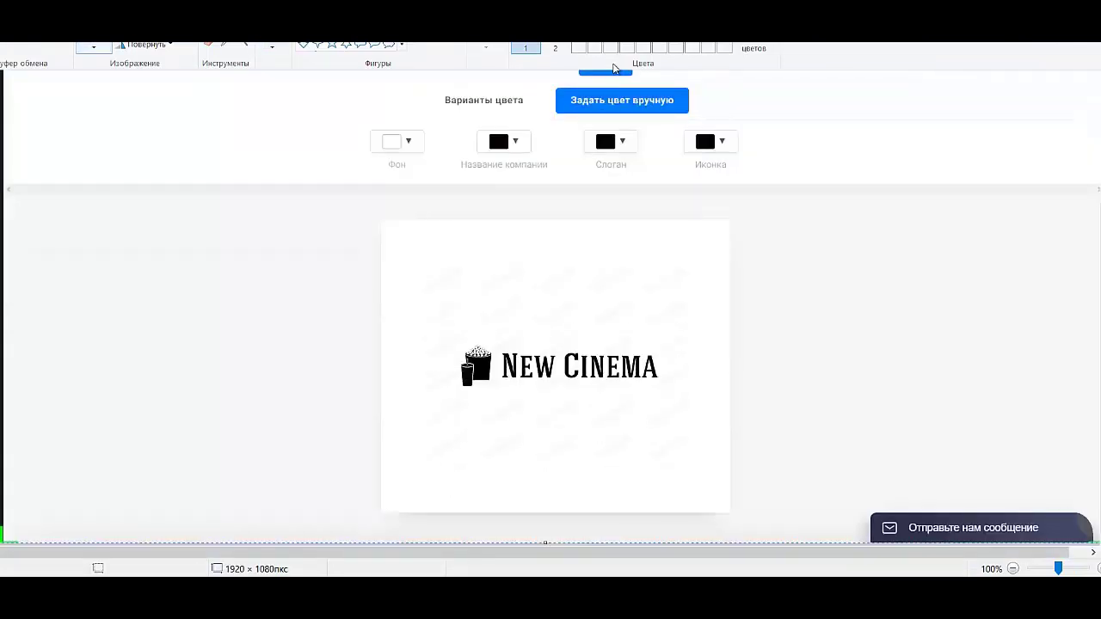
pyautogui.press('Escape')
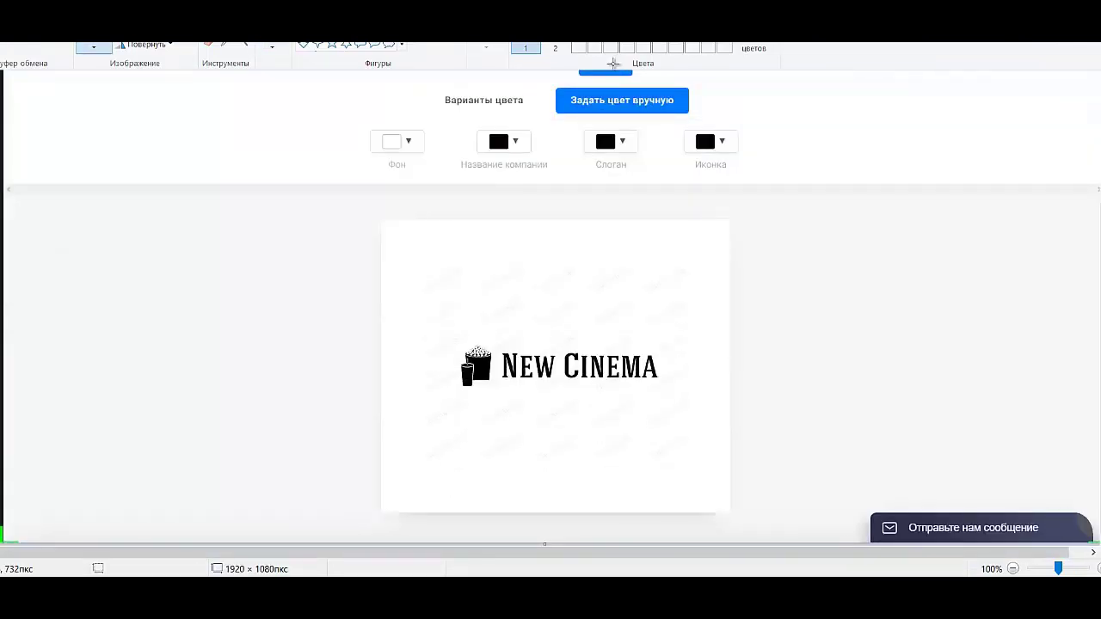
pyautogui.moveTo(455, 334)
pyautogui.mouseDown()
pyautogui.moveTo(530, 387)
pyautogui.moveTo(671, 392)
pyautogui.mouseUp()
pyautogui.click(17, 6)
pyautogui.click(19, 20)
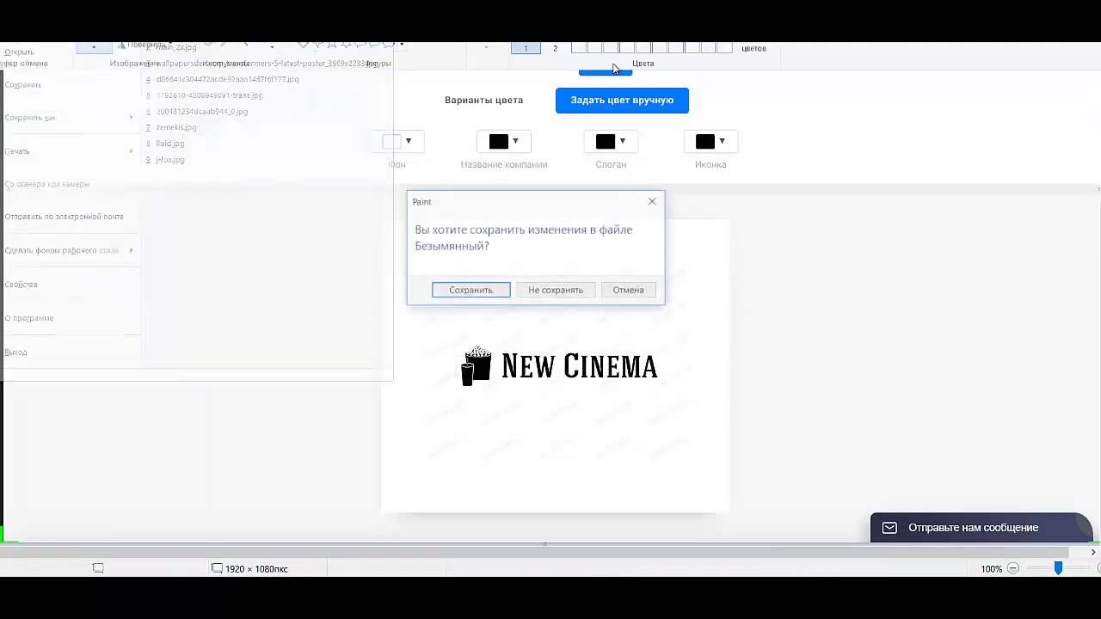
pyautogui.press('Tab')
pyautogui.press('Return')
pyautogui.hotkey('ctrl', 'v')
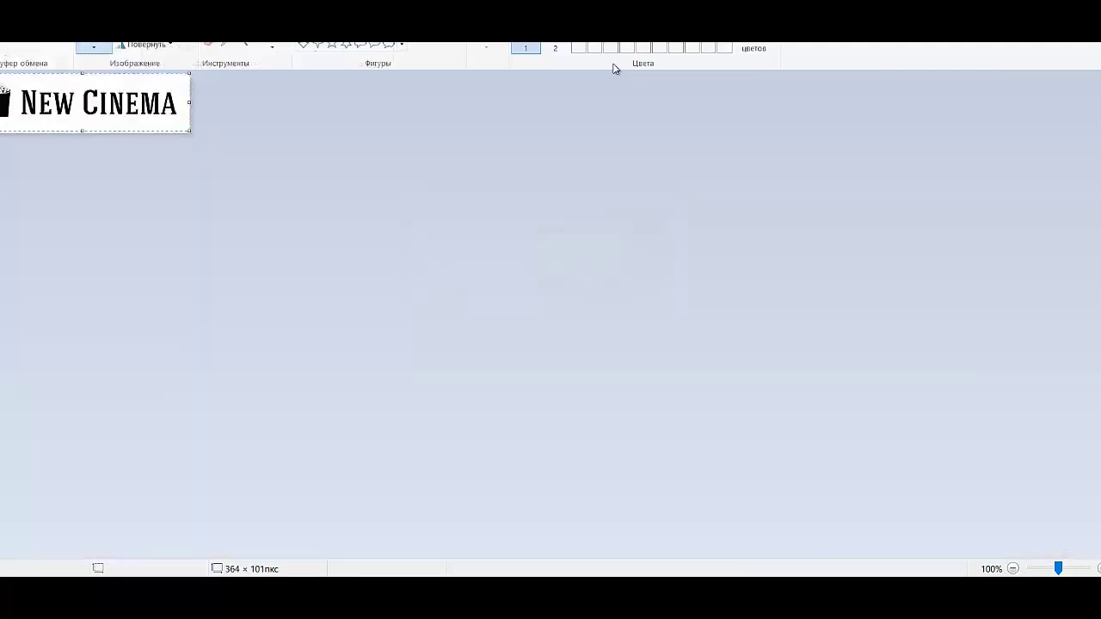
# - Save the black logo image as logo_white.png in the кино folder
pyautogui.click(613, 64)
pyautogui.hotkey('alt', 'f')
pyautogui.press('Down')
pyautogui.press('Down')
pyautogui.press('Down')
pyautogui.press('Down')
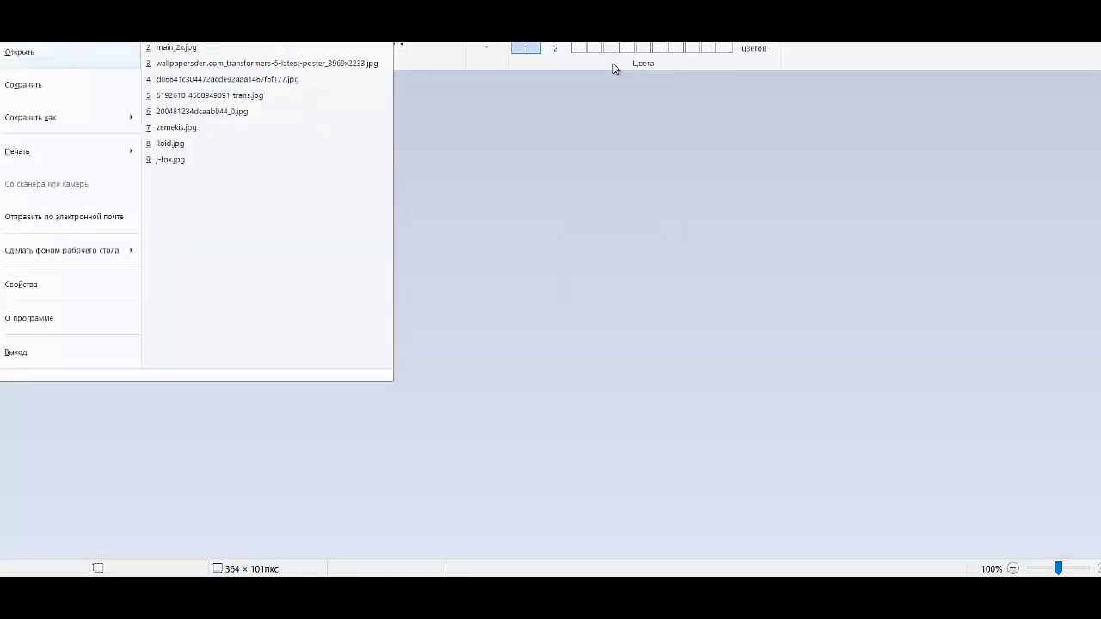
pyautogui.press('Down')
pyautogui.press('Up')
pyautogui.press('Return')
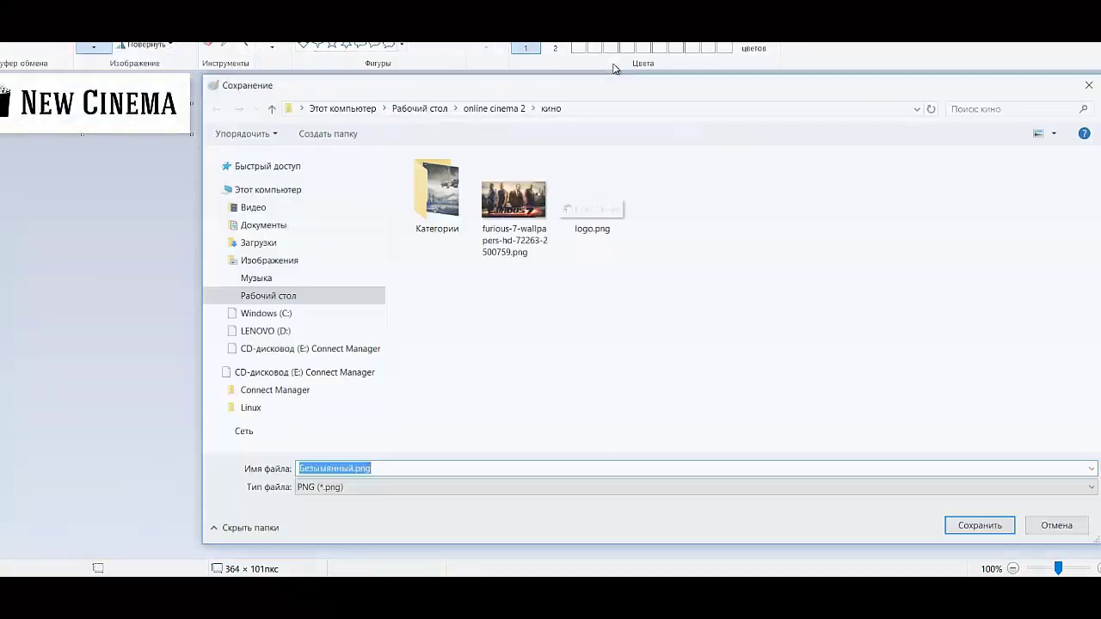
pyautogui.click(592, 191)
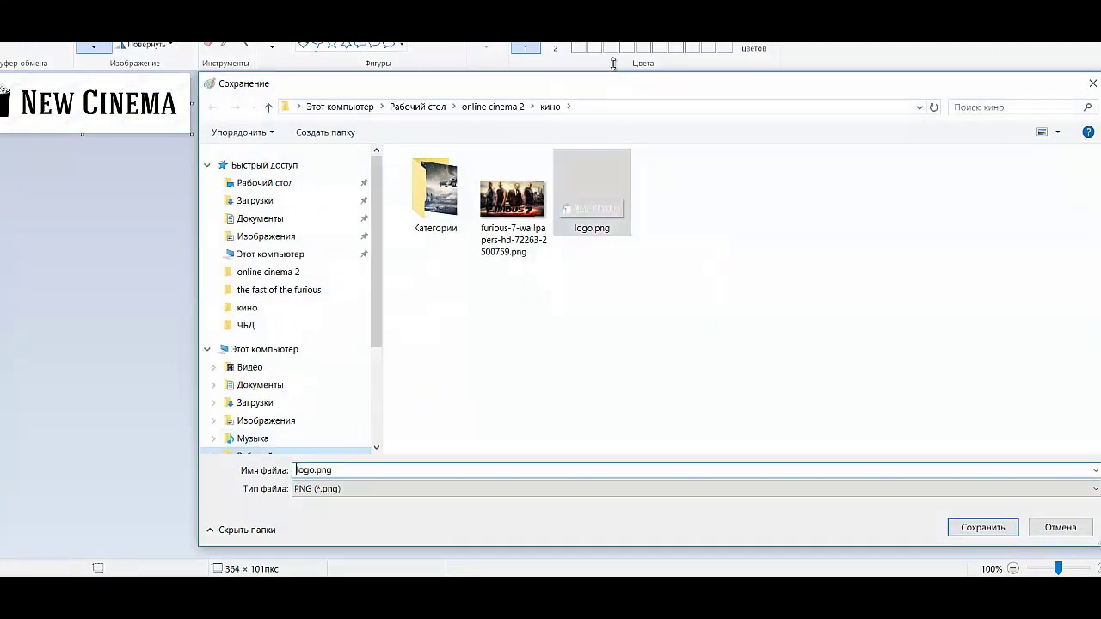
pyautogui.write('_')
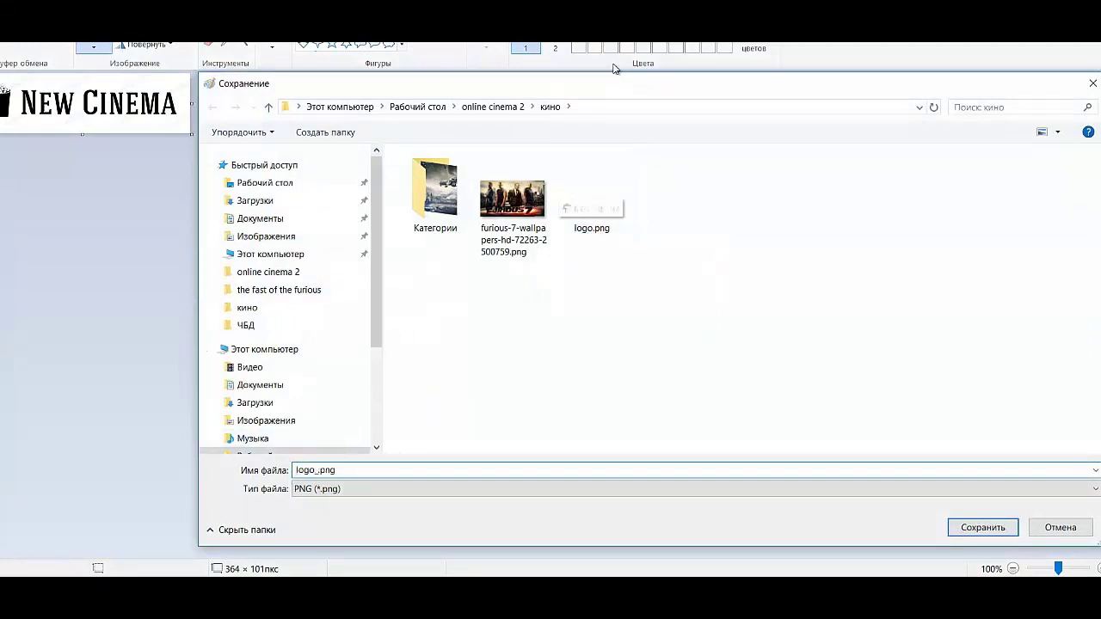
pyautogui.write('white')
pyautogui.press('Return')
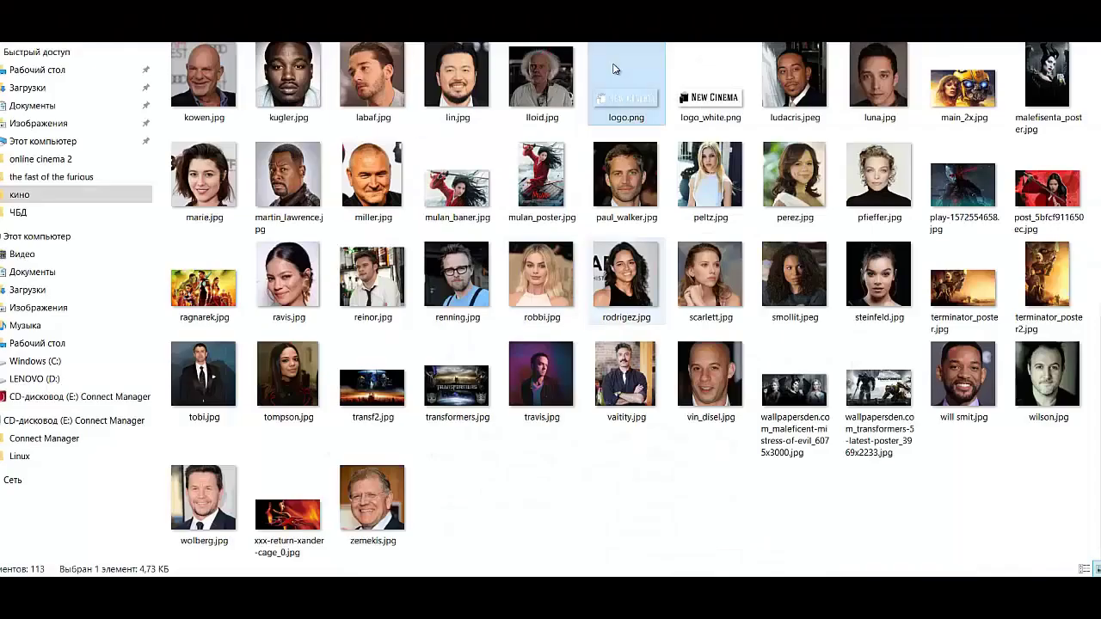
# - Open logo_white.png from the кино folder in paint.net
pyautogui.rightClick(677, 90)
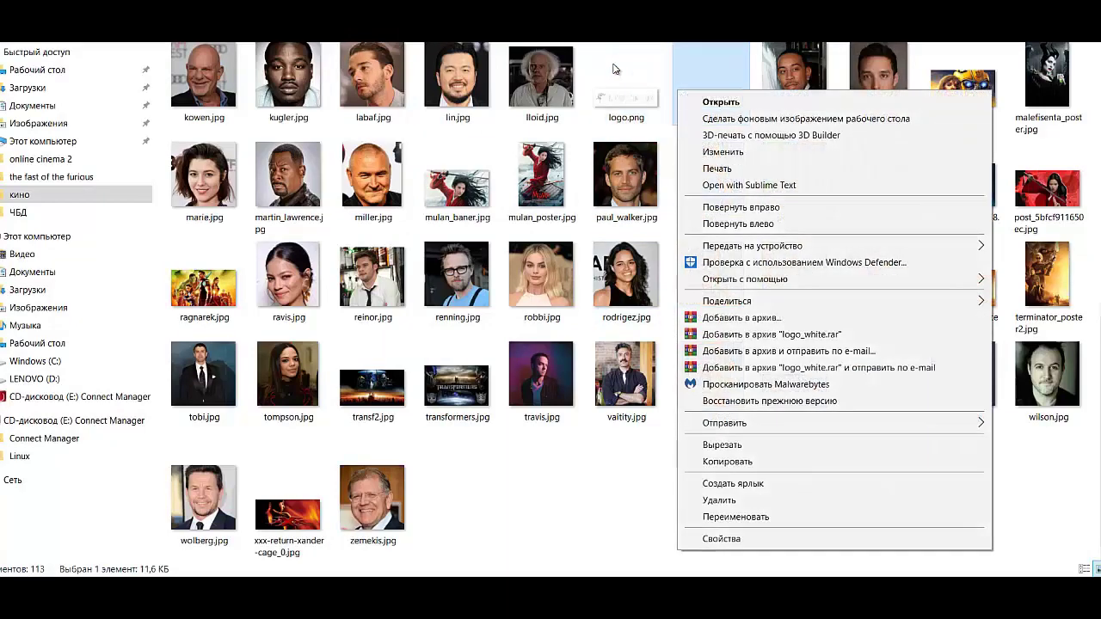
pyautogui.press('Down')
pyautogui.press('Down')
pyautogui.press('Down')
pyautogui.press('Down')
pyautogui.press('Down')
pyautogui.press('Down')
pyautogui.press('Down')
pyautogui.press('Down')
pyautogui.press('Down')
pyautogui.press('Down')
pyautogui.press('Down')
pyautogui.press('Right')
pyautogui.press('Down')
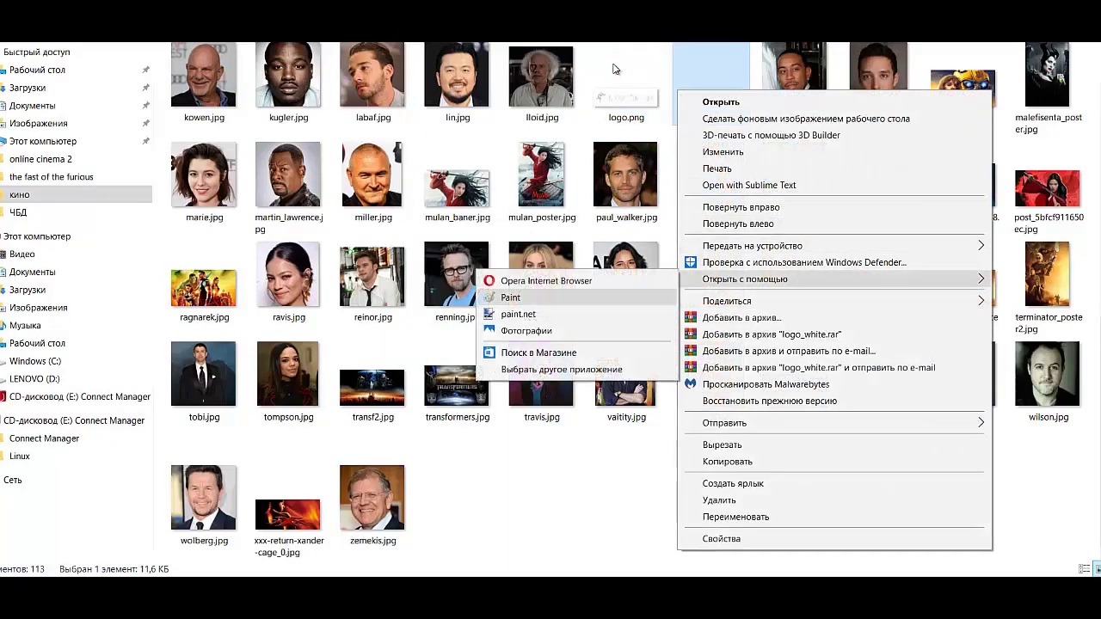
pyautogui.press('Return')
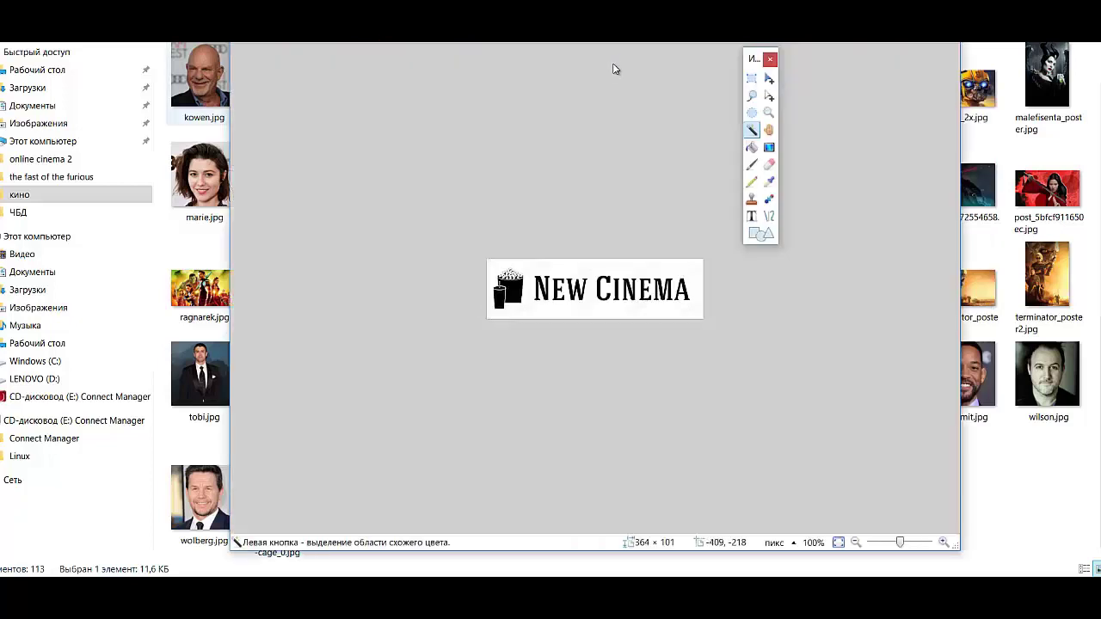
# - Select the white background around the black logo with the Magic Wand and delete it
pyautogui.hotkey('alt', 'i')
pyautogui.press('Down')
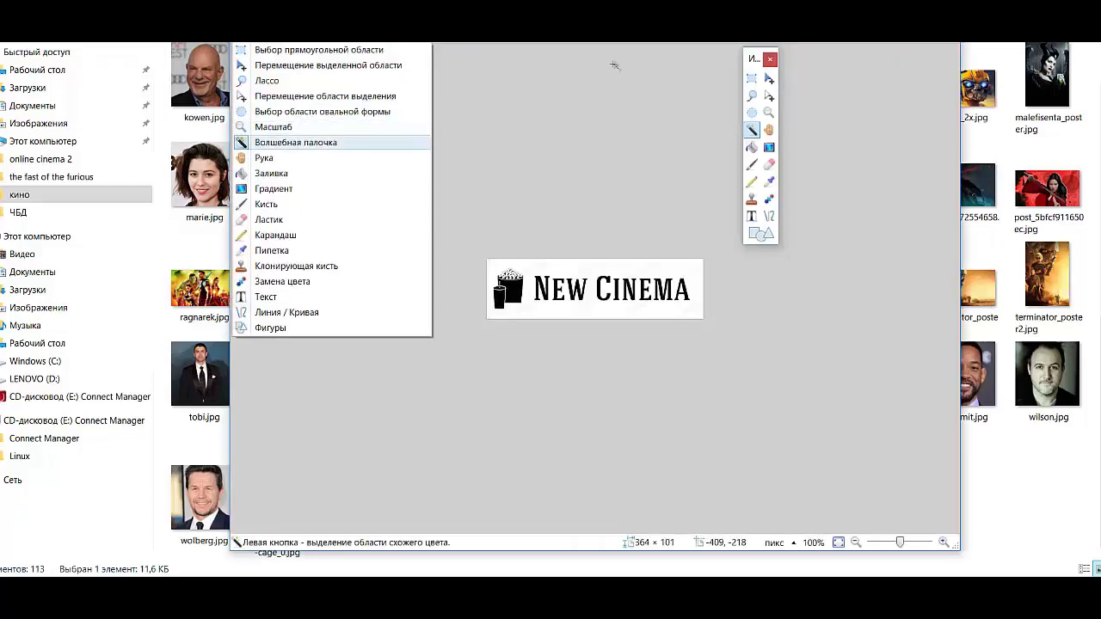
pyautogui.press('Return')
pyautogui.click(603, 269)
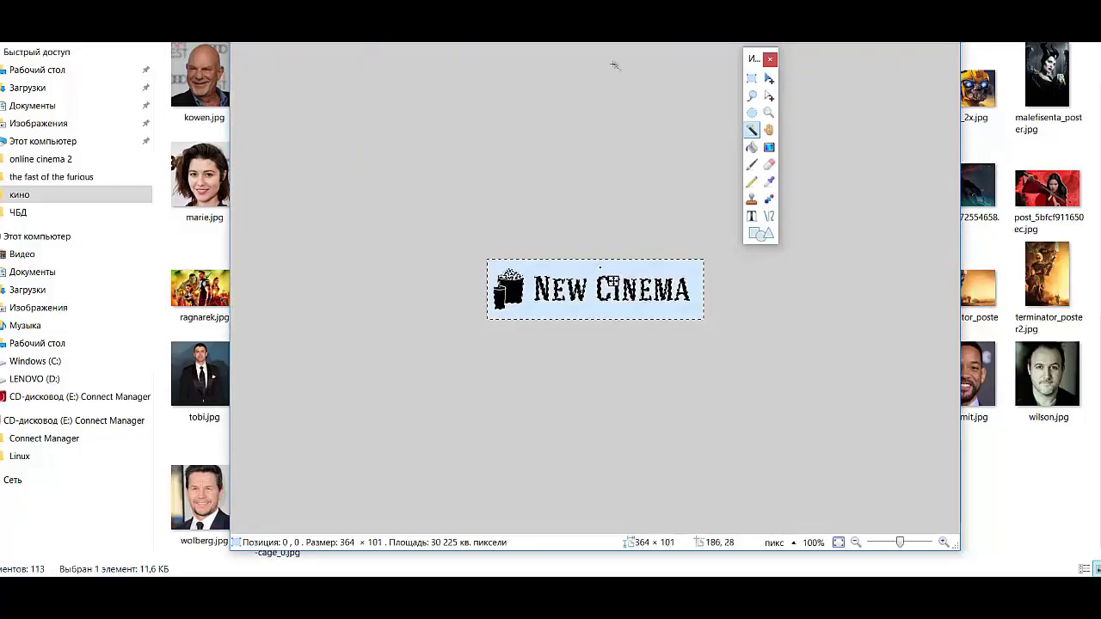
pyautogui.press('Delete')
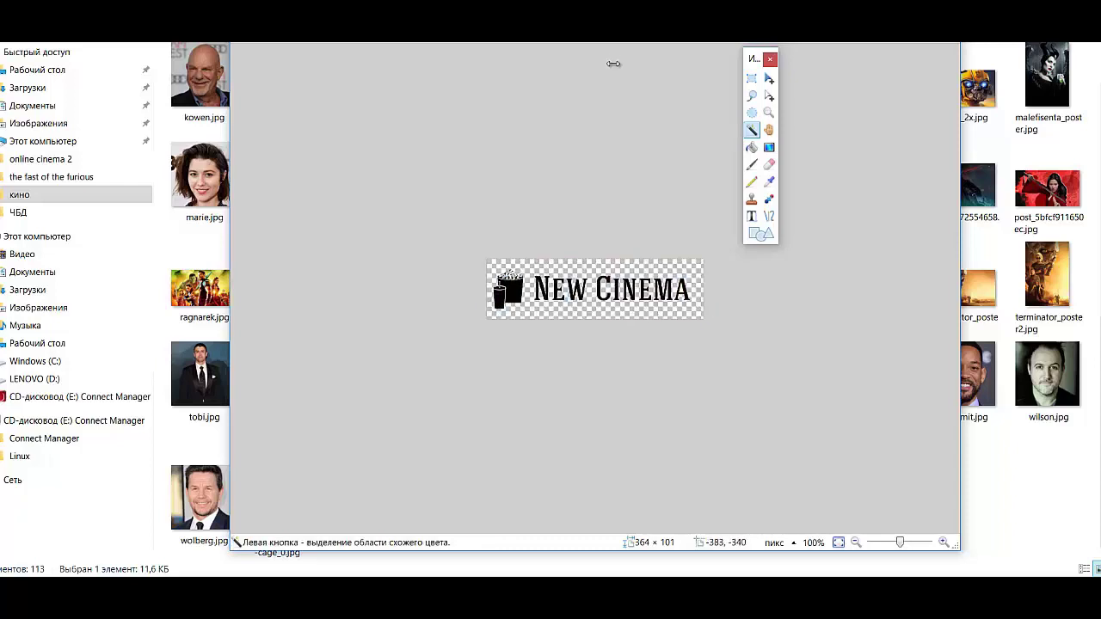
# - Save the transparent black logo to logo_white.png and return to the Navbar theme settings in WordPress
pyautogui.hotkey('alt', 'f')
pyautogui.press('Down')
pyautogui.press('Down')
pyautogui.press('Down')
pyautogui.press('Down')
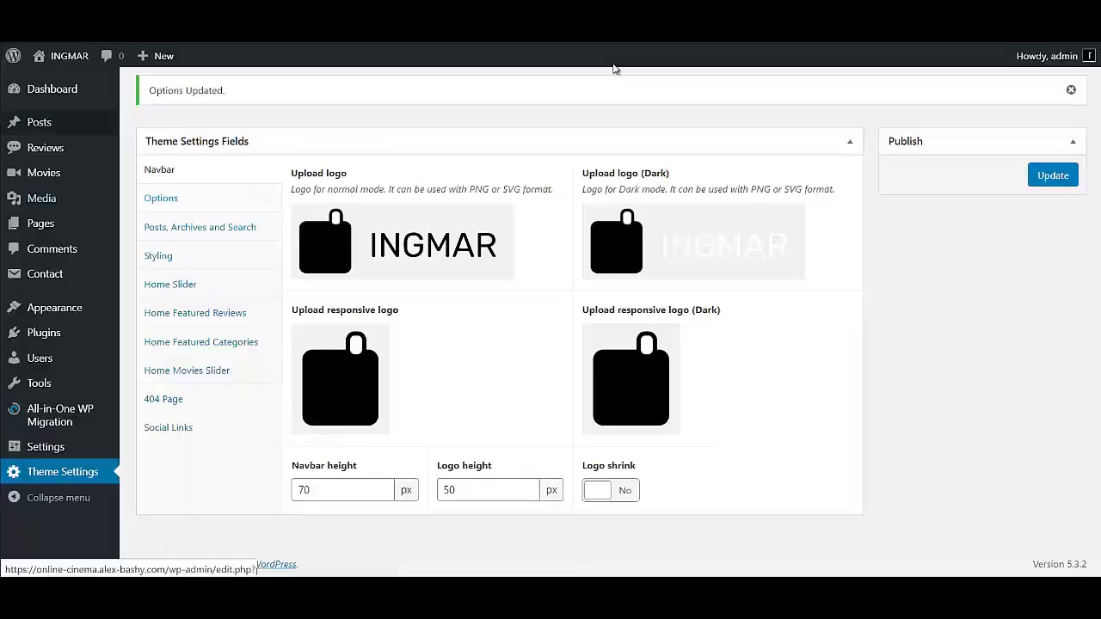
pyautogui.press('Tab')
pyautogui.press('Tab')
pyautogui.press('Tab')
pyautogui.press('Tab')
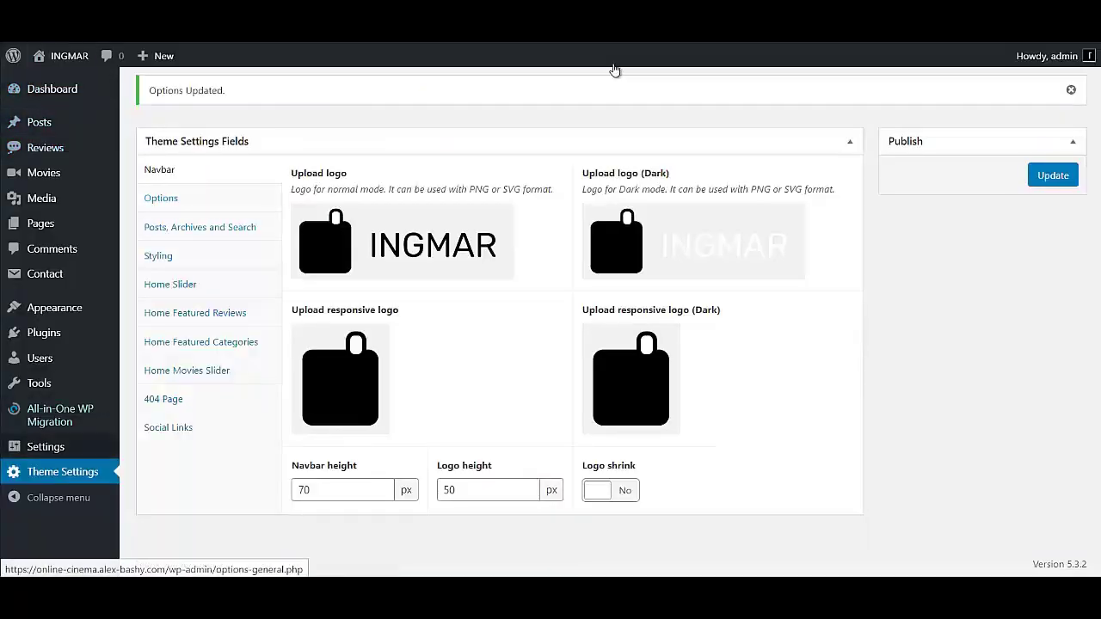